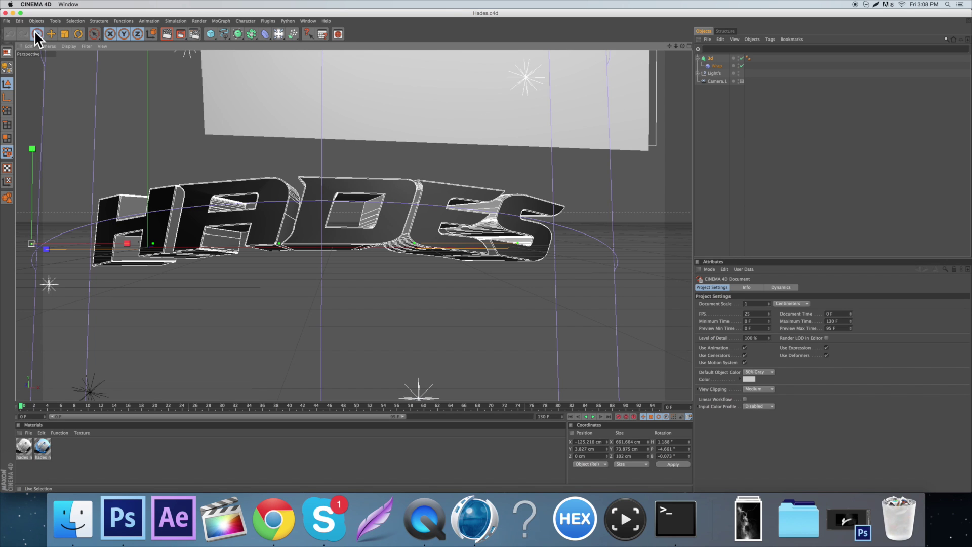
Switch to Photoshop and inspect the logo by toggling the visibility of the name, light and cc layers
click(123, 518)
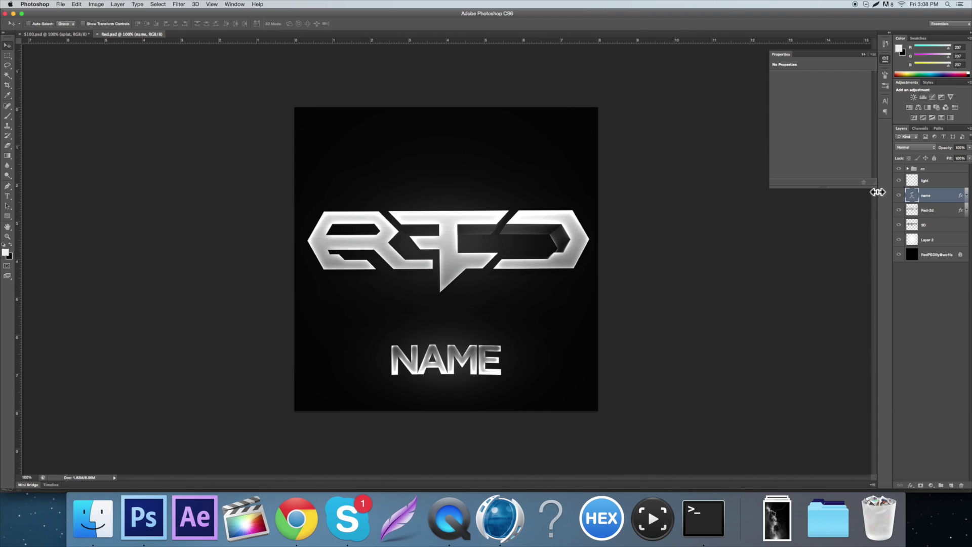
click(899, 196)
click(900, 195)
click(900, 181)
click(899, 168)
click(900, 168)
click(900, 169)
click(899, 169)
click(899, 180)
click(899, 180)
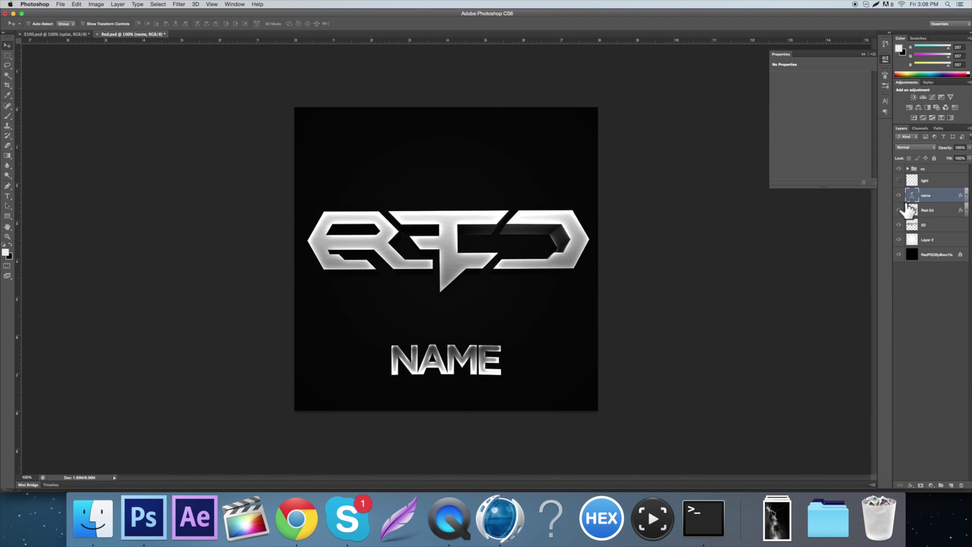
click(900, 195)
click(900, 196)
click(899, 181)
click(899, 181)
click(900, 180)
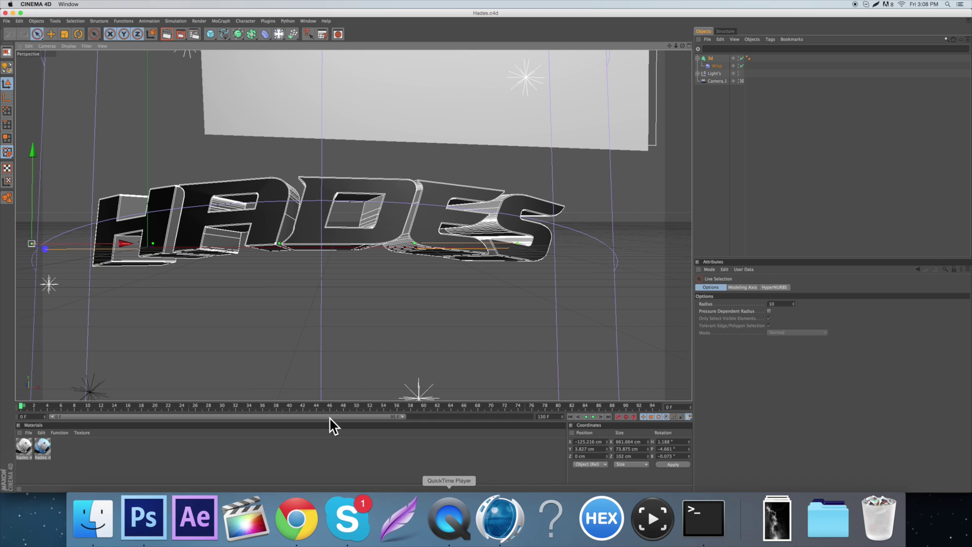
click(150, 509)
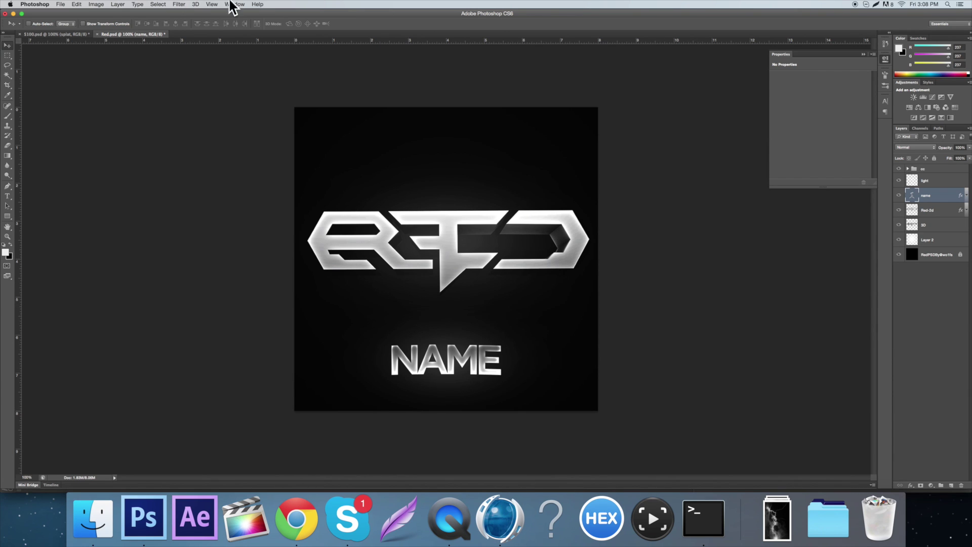
click(183, 4)
click(189, 4)
click(193, 3)
click(193, 3)
click(192, 3)
click(193, 4)
click(193, 3)
click(193, 4)
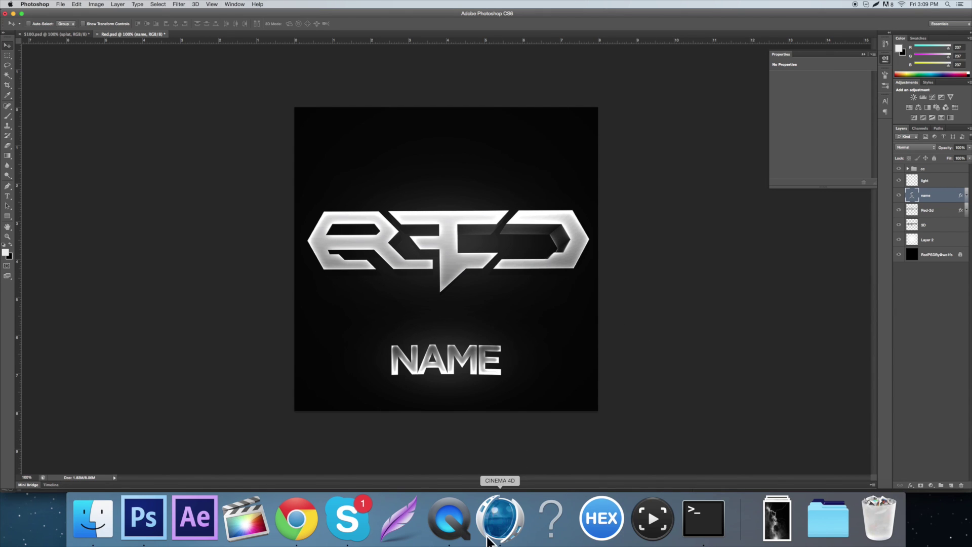
click(500, 518)
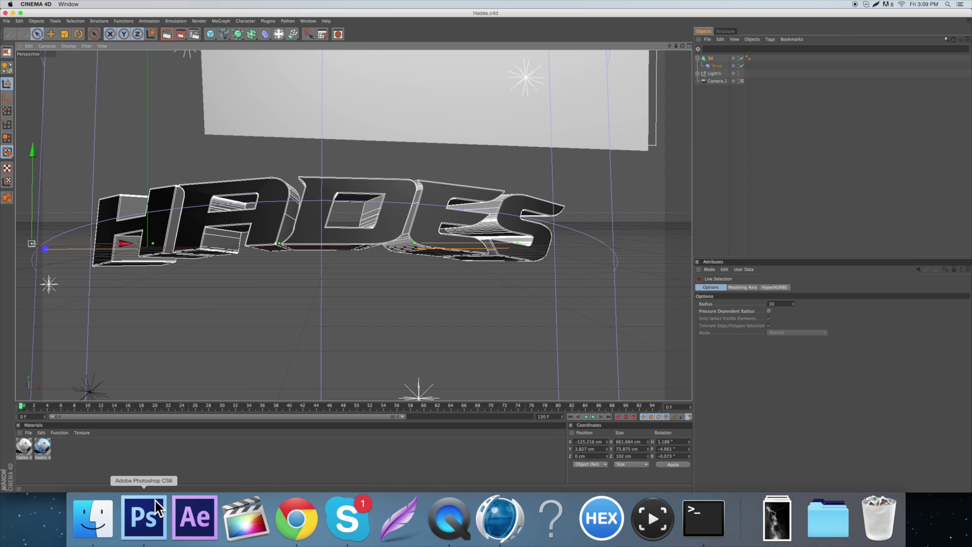
click(144, 517)
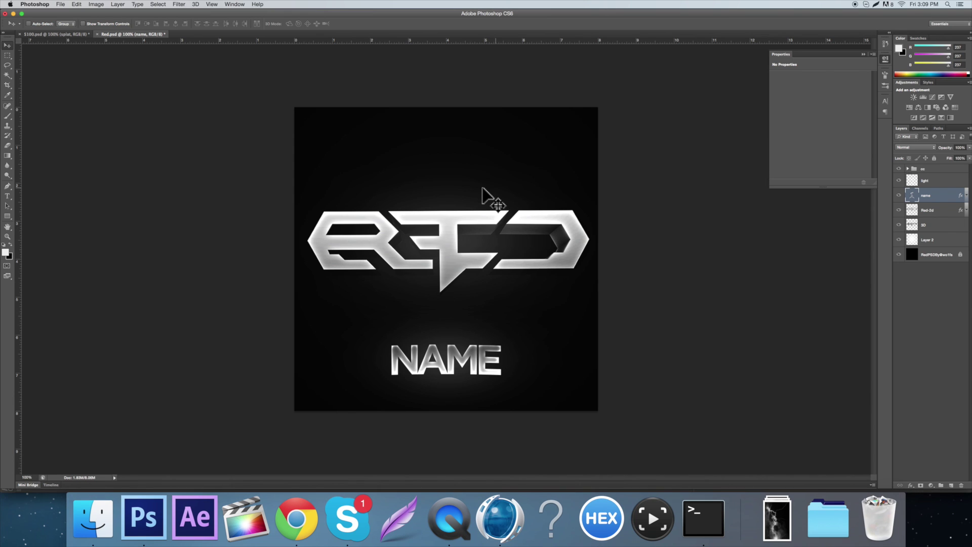
Switch to Cinema 4D and delete the 3d MoText object reading HADES together with its Wrap deformer
click(496, 510)
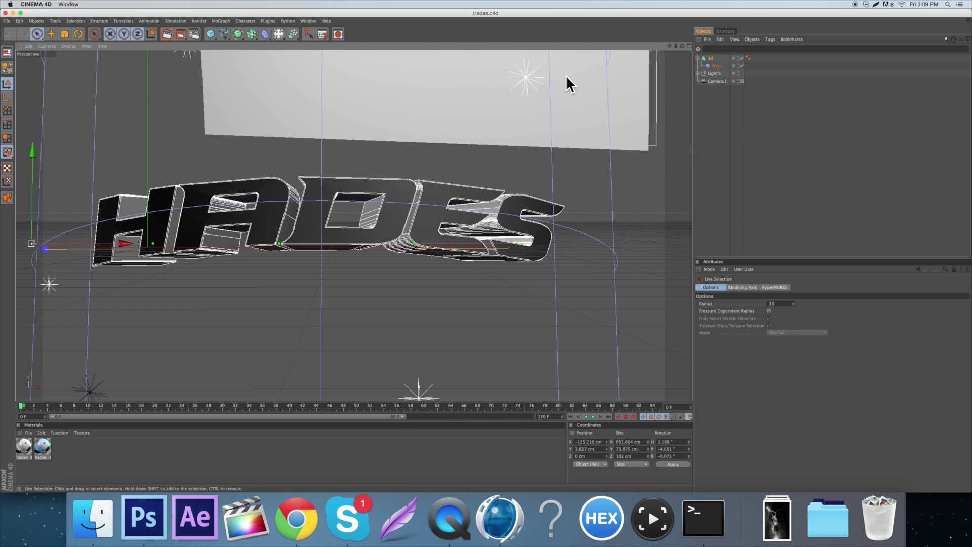
key(super+z)
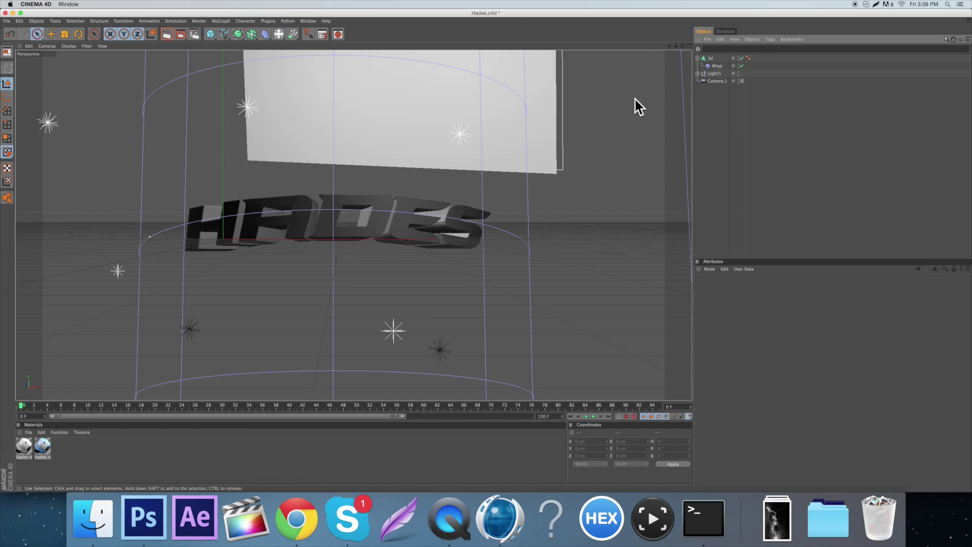
click(709, 59)
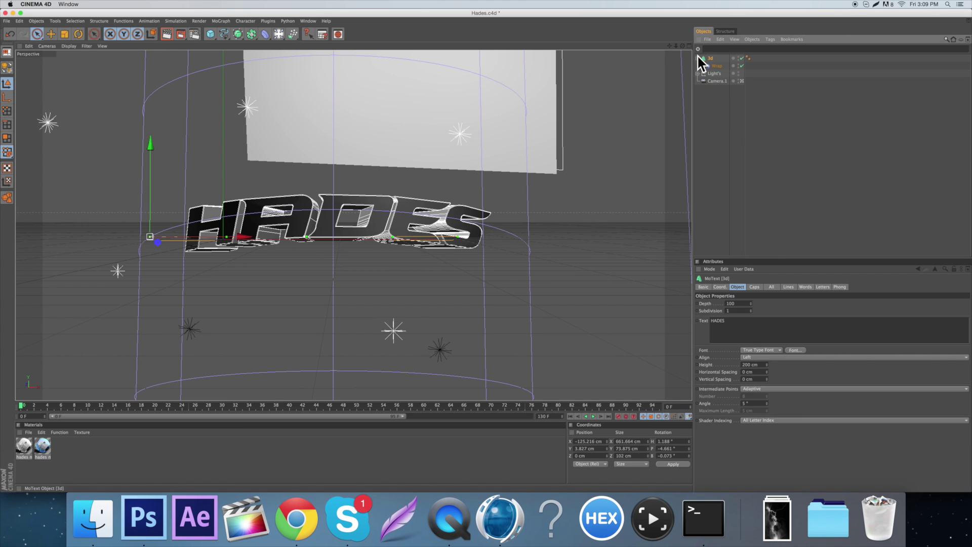
click(698, 58)
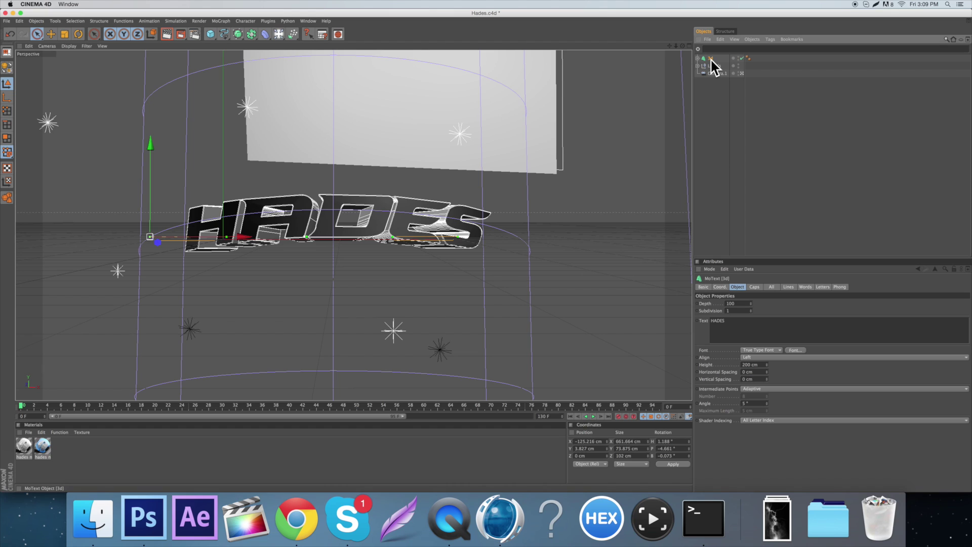
key(Delete)
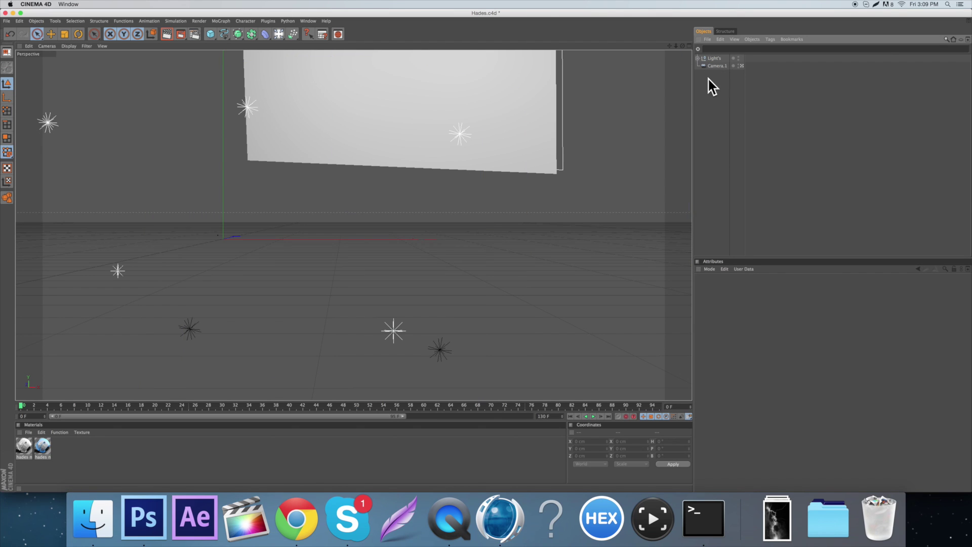
right_click(517, 256)
click(720, 212)
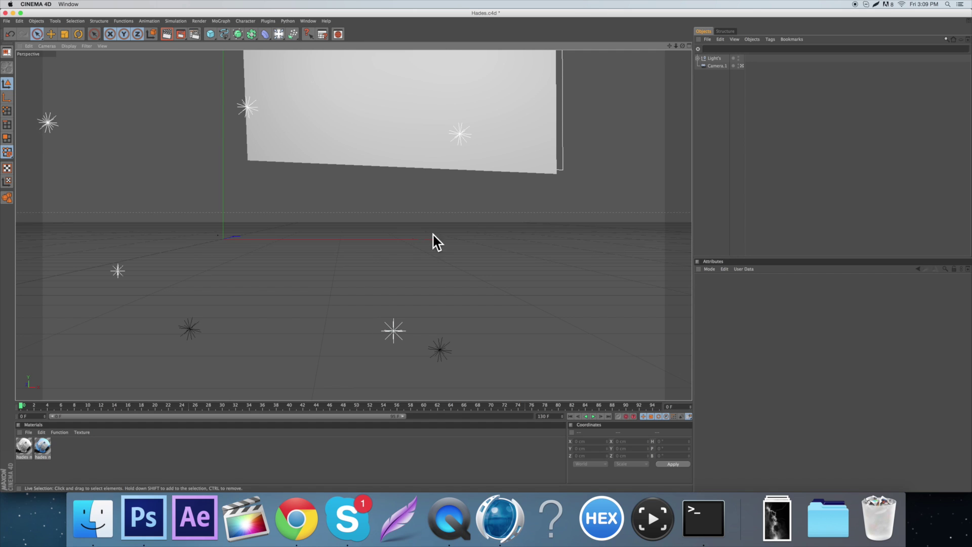
Find the Red.ai file by searching this Mac and merge it into the scene
click(707, 39)
click(714, 49)
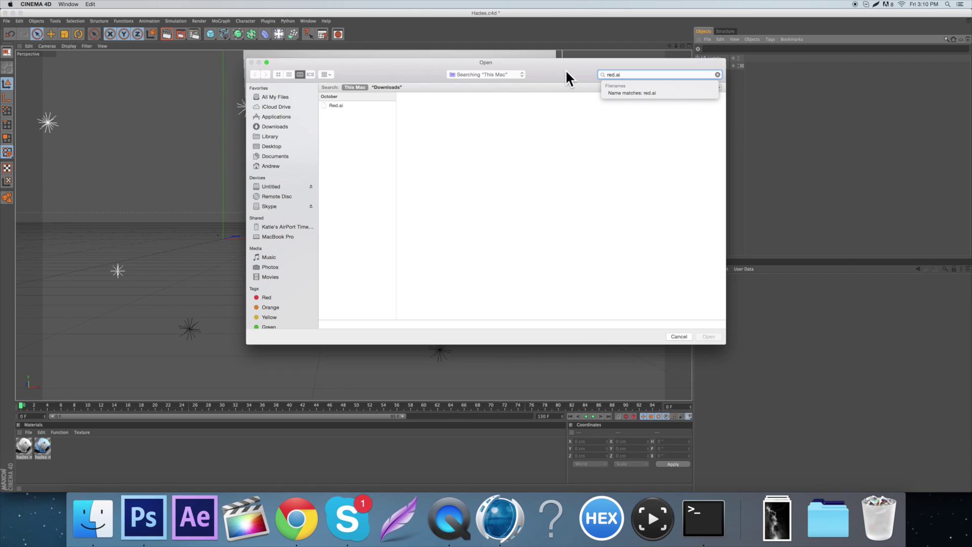
click(346, 105)
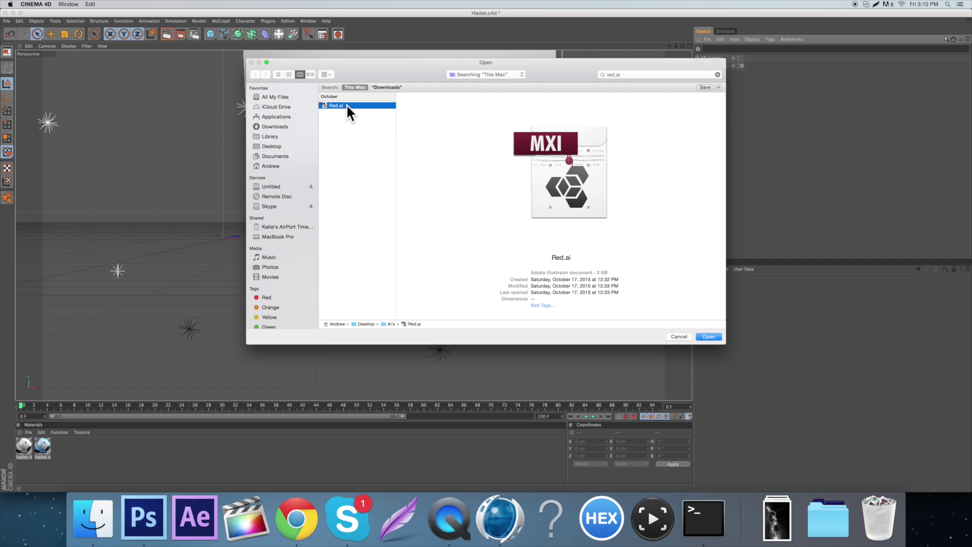
click(714, 337)
click(749, 368)
scroll(591, 126, up, 3)
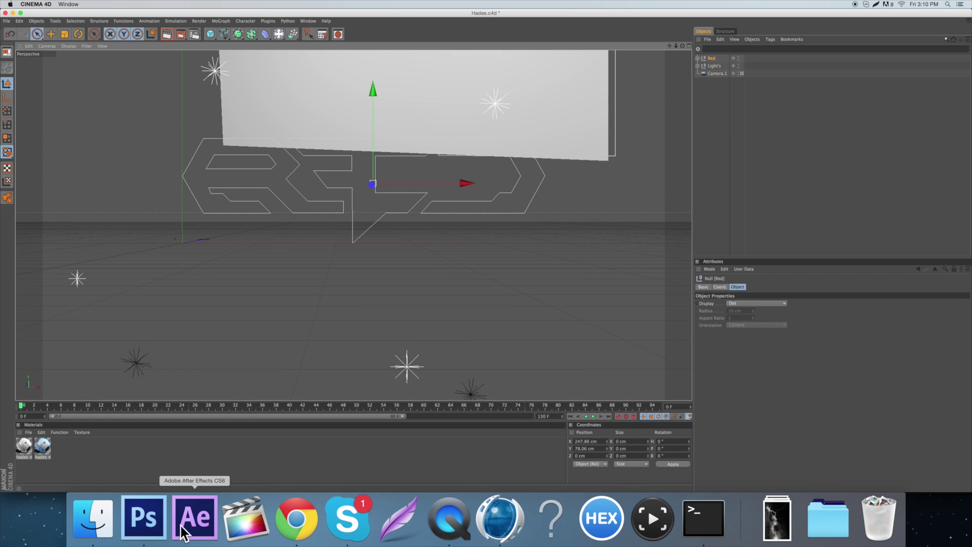
Switch to Photoshop and trace a rough closed path around the logo's first letter, R, with the Pen tool
click(146, 519)
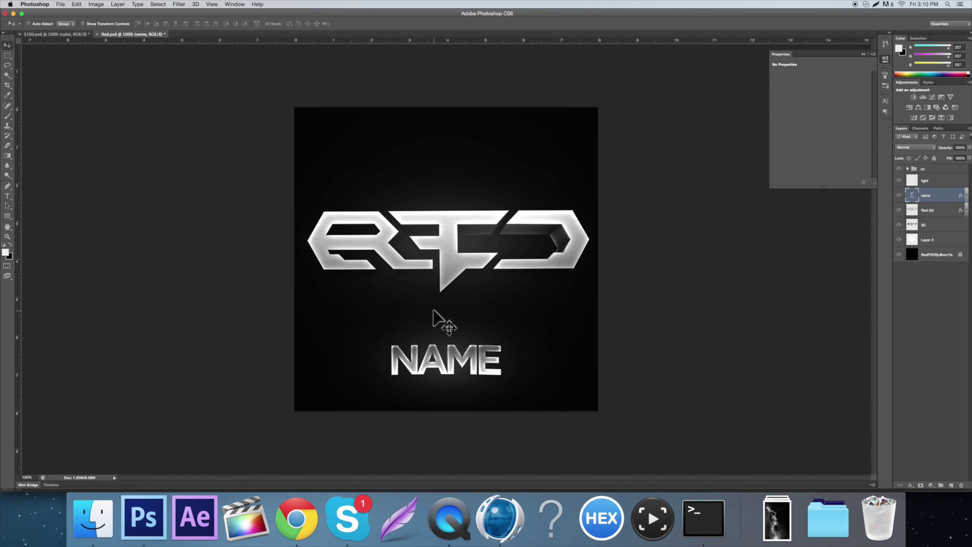
key(super+equal)
key(super+equal)
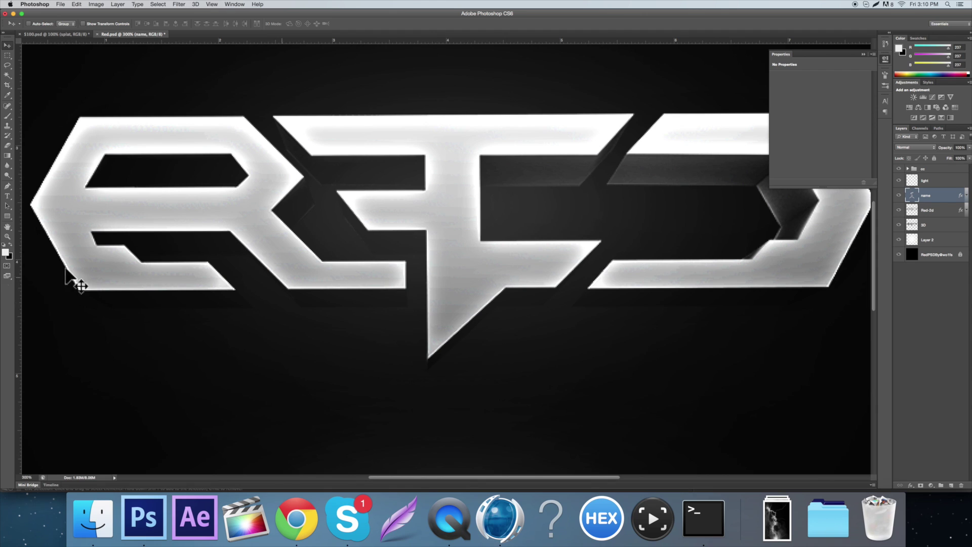
click(8, 187)
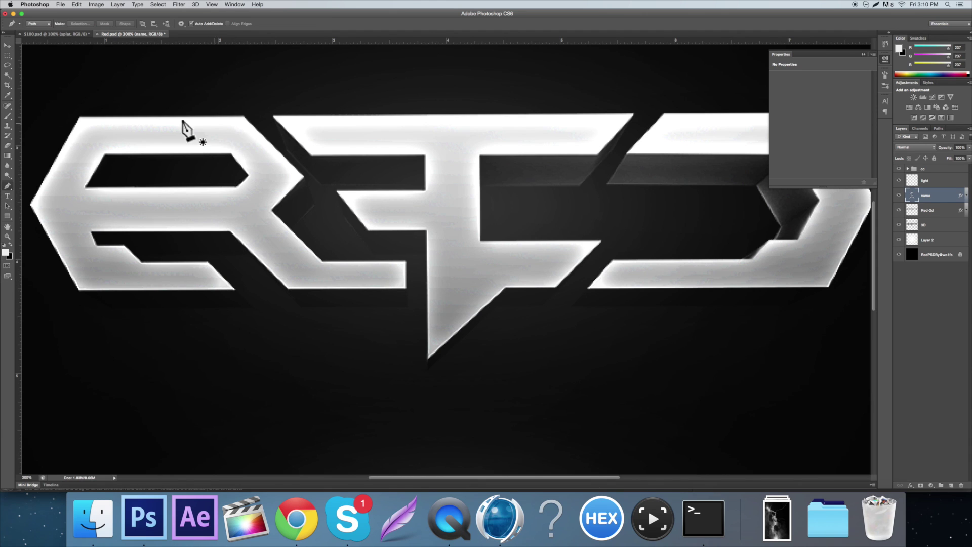
click(242, 117)
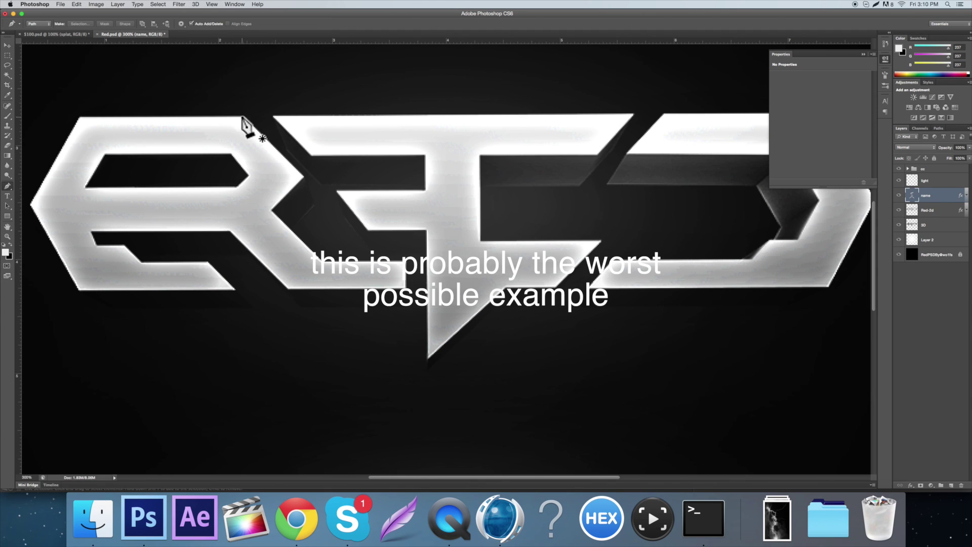
click(79, 117)
click(29, 207)
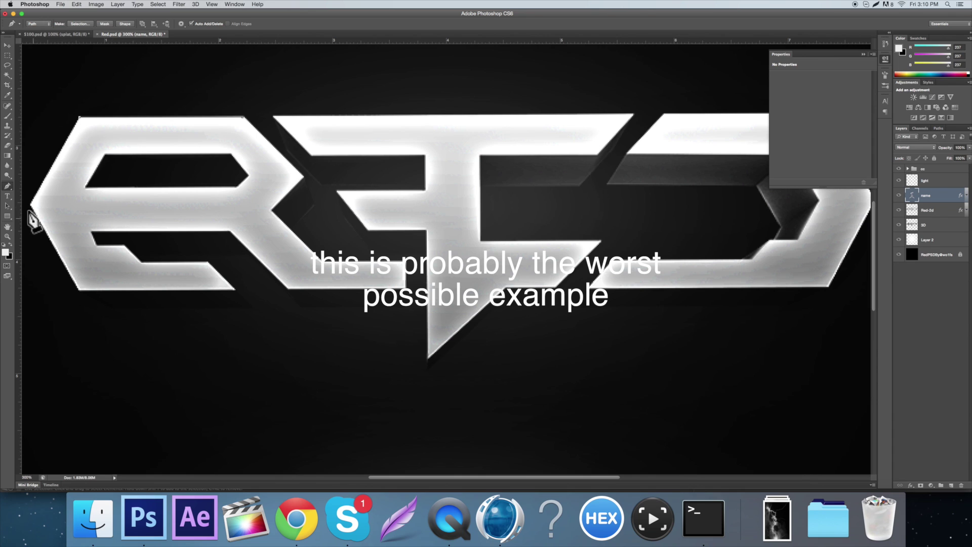
click(75, 290)
click(234, 291)
click(211, 264)
click(134, 262)
drag(123, 238, 133, 234)
drag(229, 220, 235, 224)
drag(393, 282, 409, 281)
drag(269, 225, 276, 174)
click(245, 119)
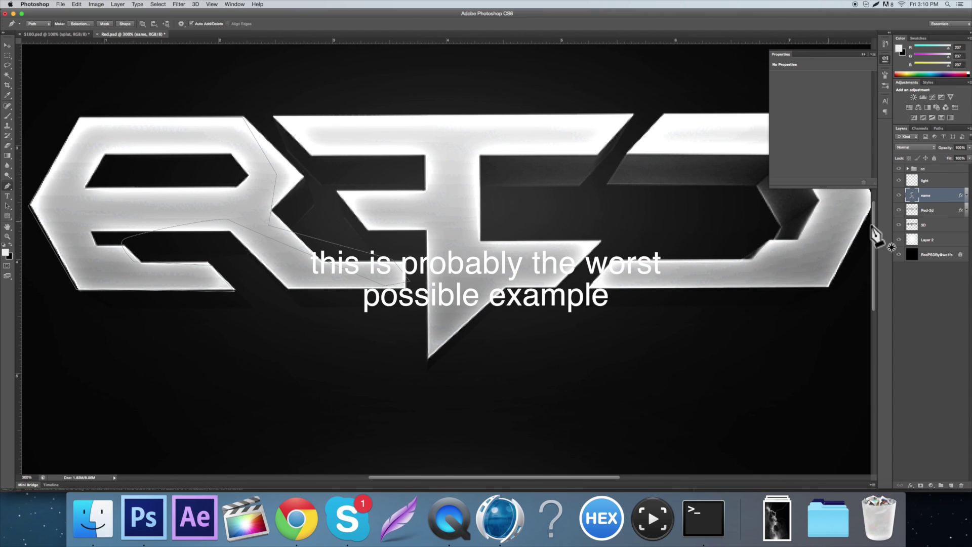
Start exporting the traced path to Illustrator
click(93, 6)
mouse_move(56, 5)
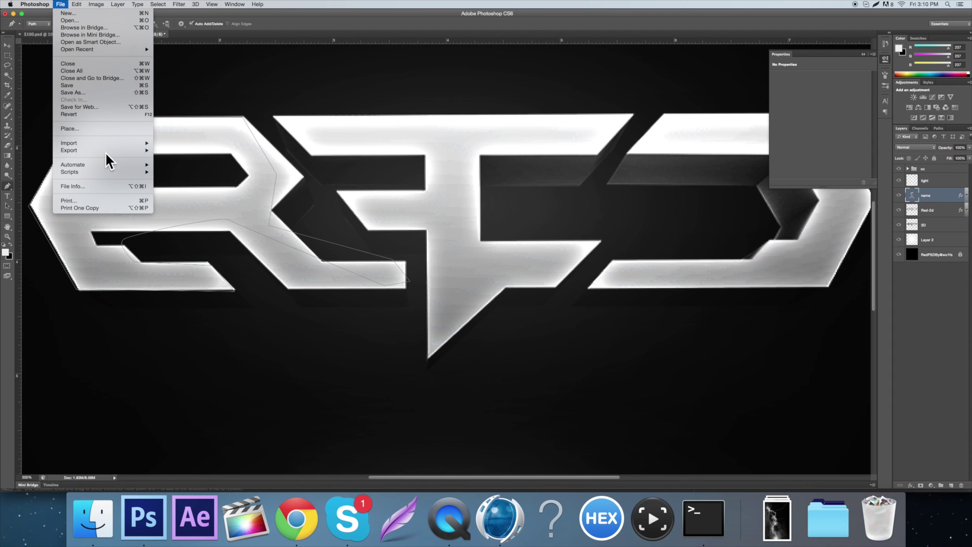
mouse_move(146, 149)
click(184, 155)
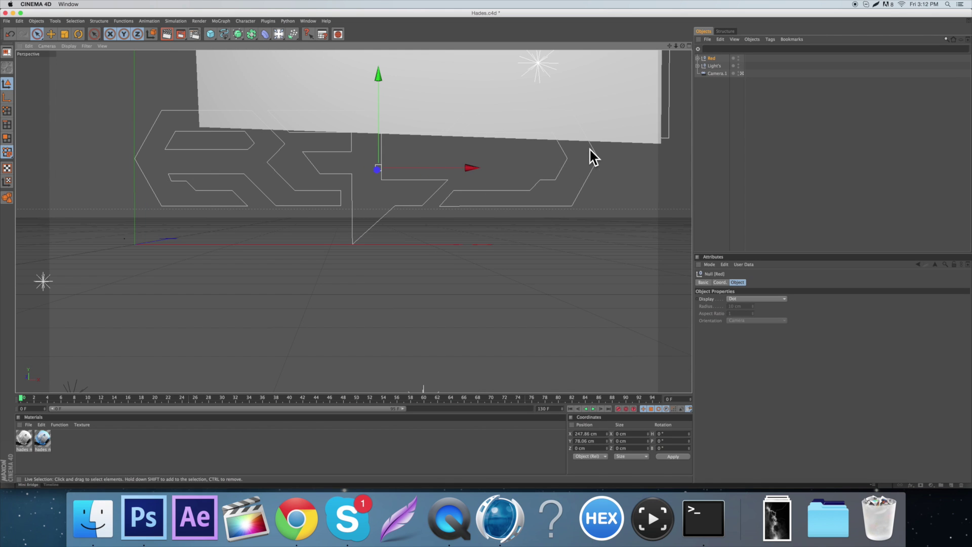
Connect Path 1, Path 2 and Path 3 into a single spline, removing the originals and the Red null
click(700, 58)
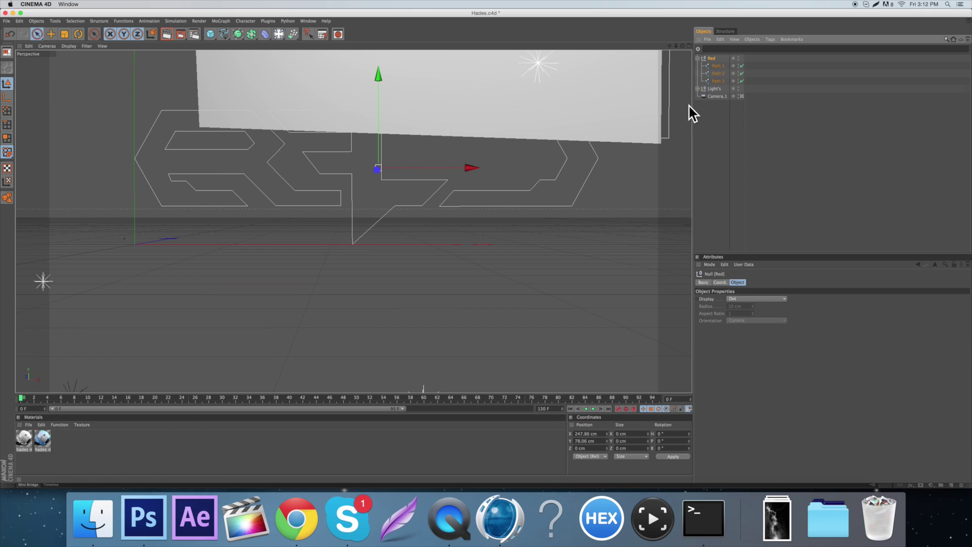
key(o)
click(727, 103)
click(716, 81)
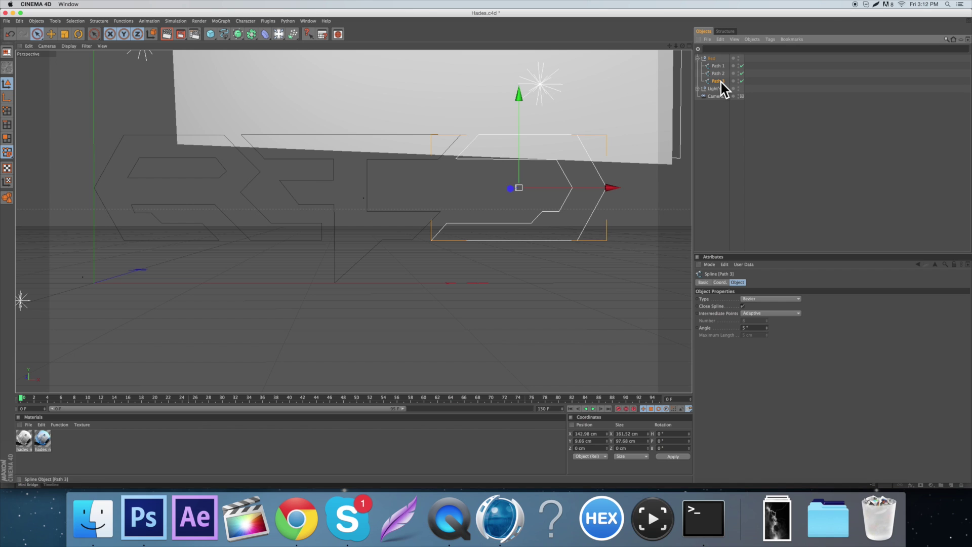
shift+click(720, 66)
click(717, 79)
shift+click(719, 74)
shift+click(719, 67)
right_click(718, 77)
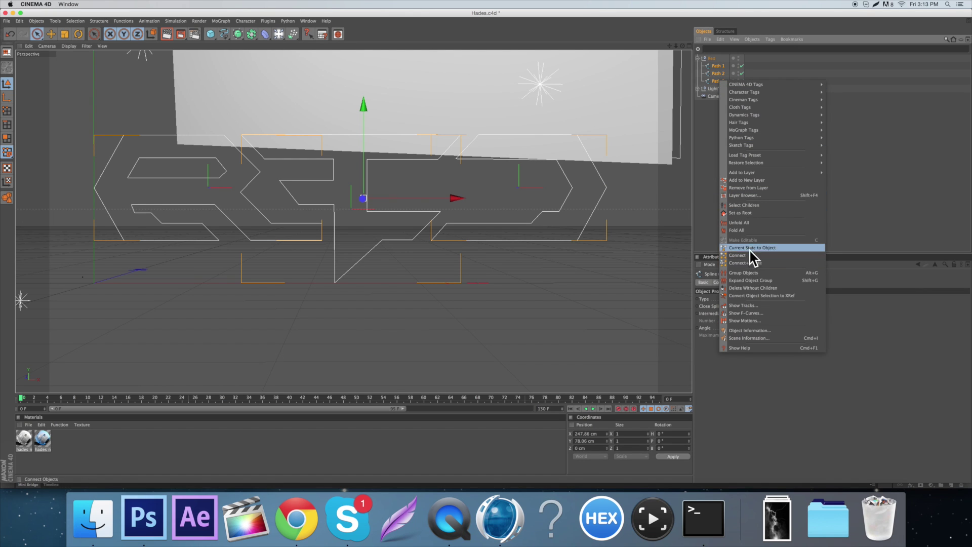
click(749, 262)
click(710, 53)
click(709, 59)
Add an Extrude NURBS object and nest the combined logo spline inside it
key(o)
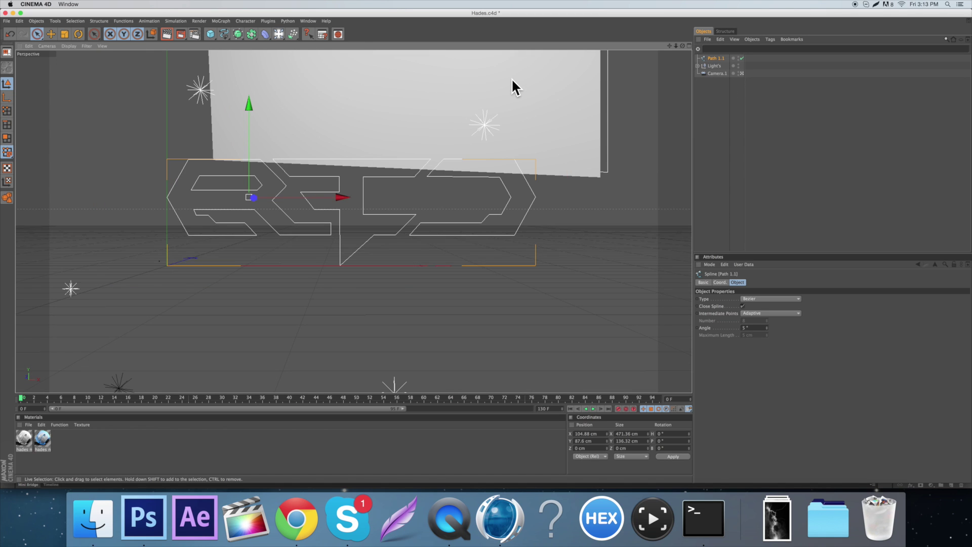
scroll(515, 80, down, 4)
scroll(517, 80, up, 3)
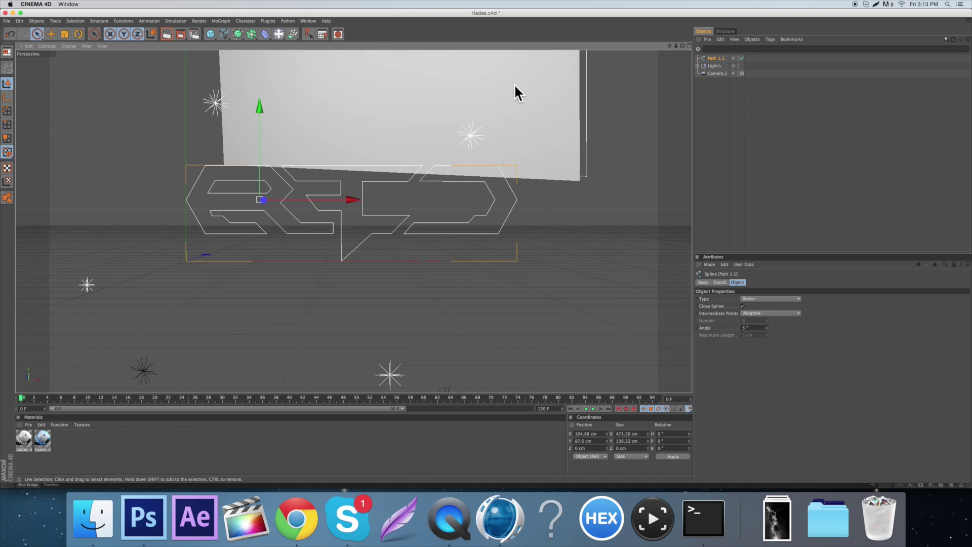
scroll(507, 86, up, 5)
scroll(500, 93, down, 3)
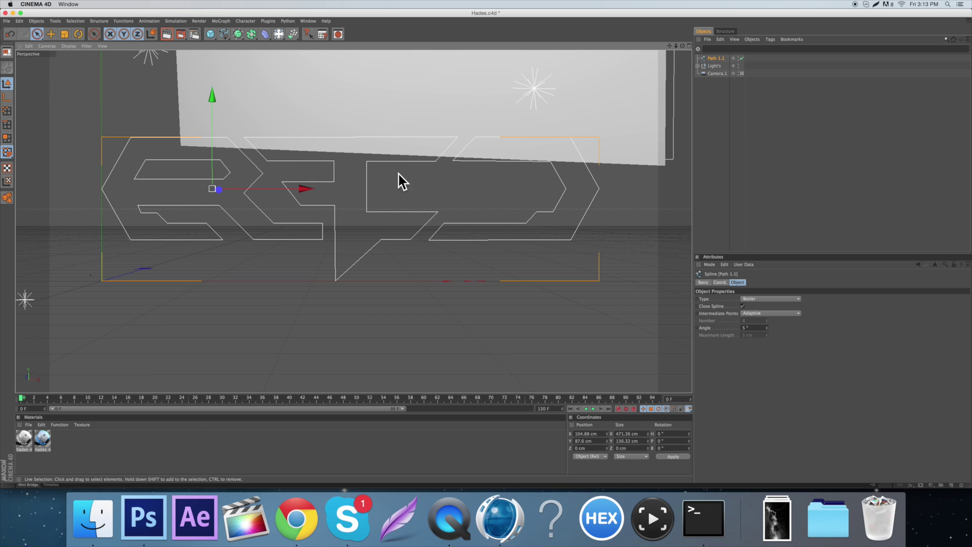
scroll(336, 80, down, 2)
drag(237, 34, 516, 62)
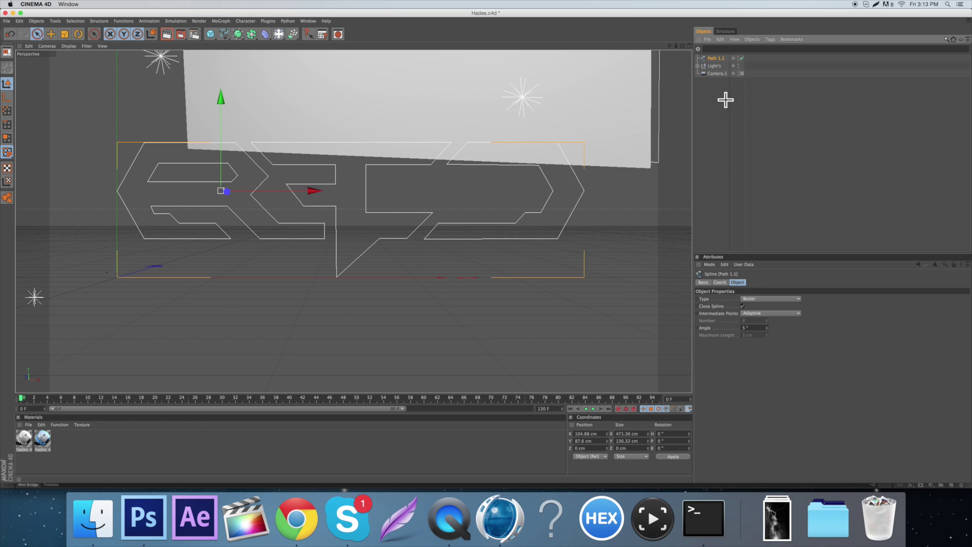
drag(238, 30, 315, 38)
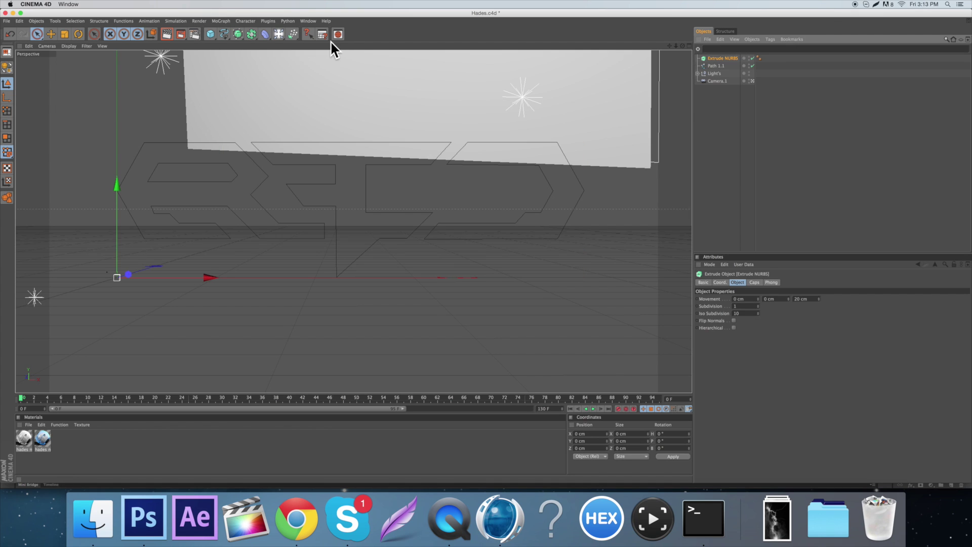
click(718, 65)
drag(716, 66, 722, 58)
click(696, 57)
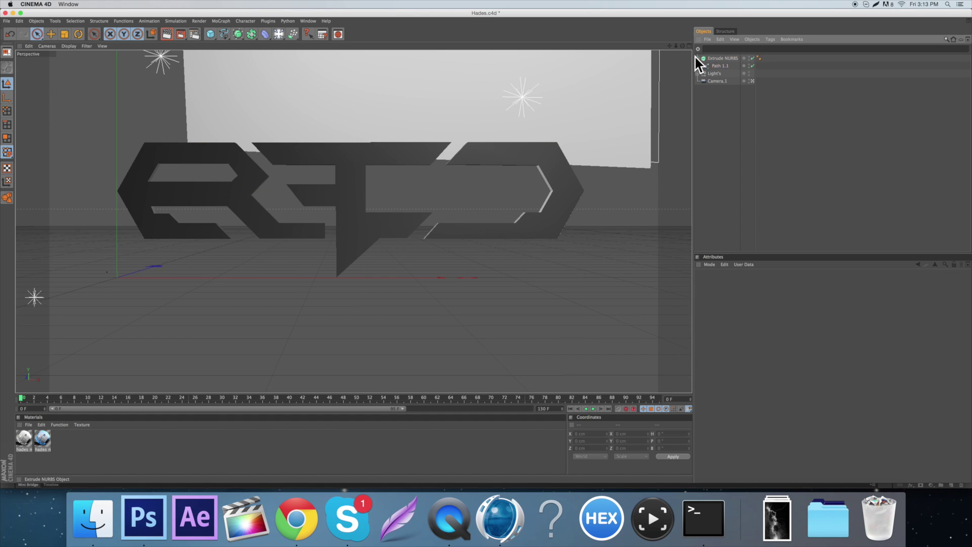
Set the logo's Extrude NURBS depth along Z to about 318 cm
click(721, 56)
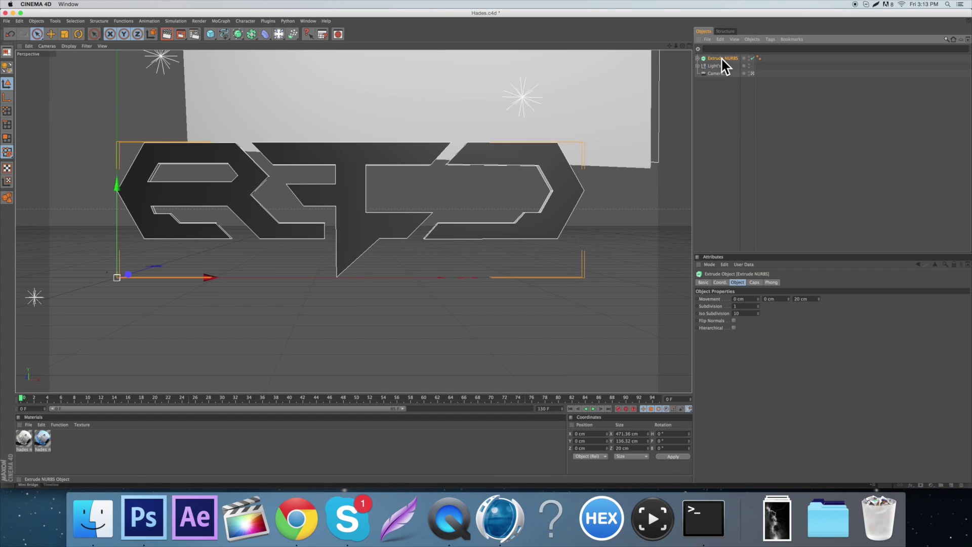
key(o)
scroll(393, 142, up, 2)
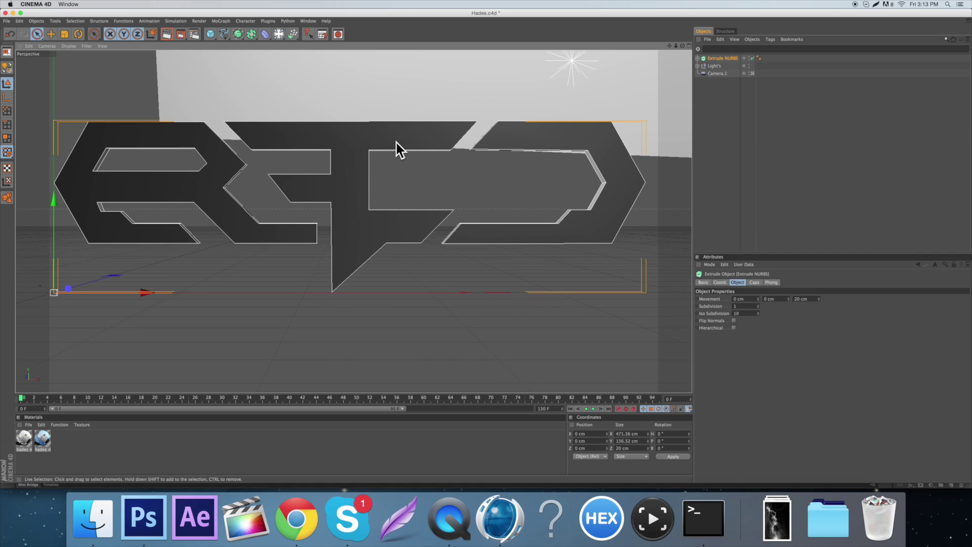
click(737, 282)
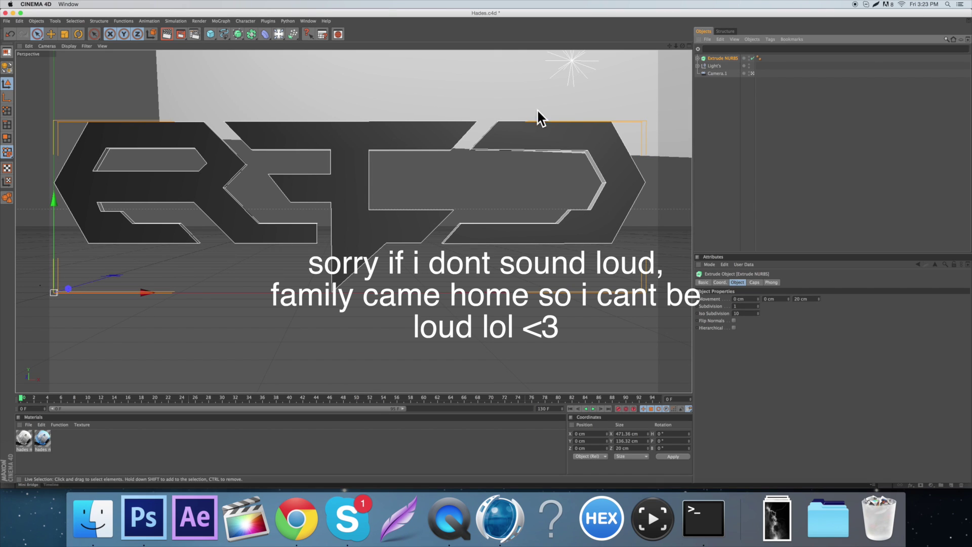
scroll(536, 97, down, 2)
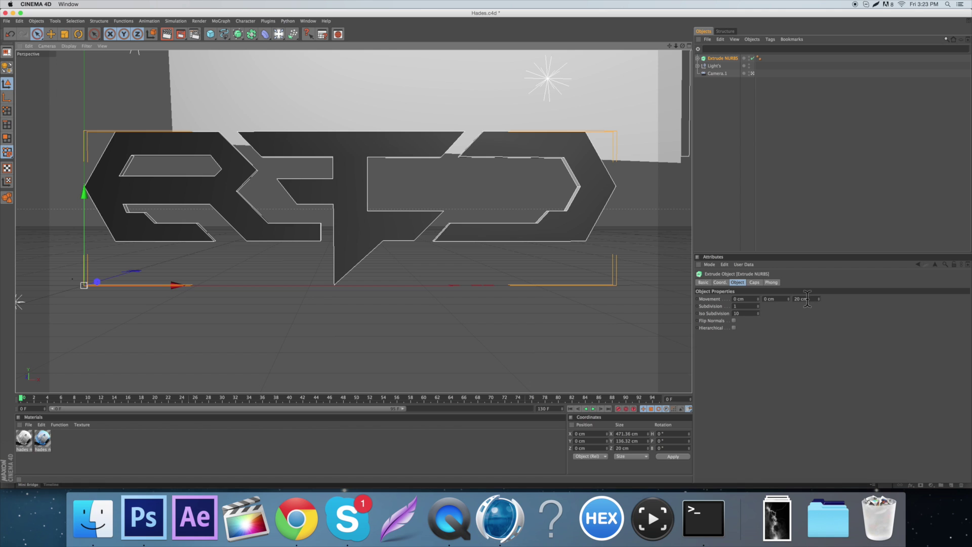
drag(819, 304, 819, 251)
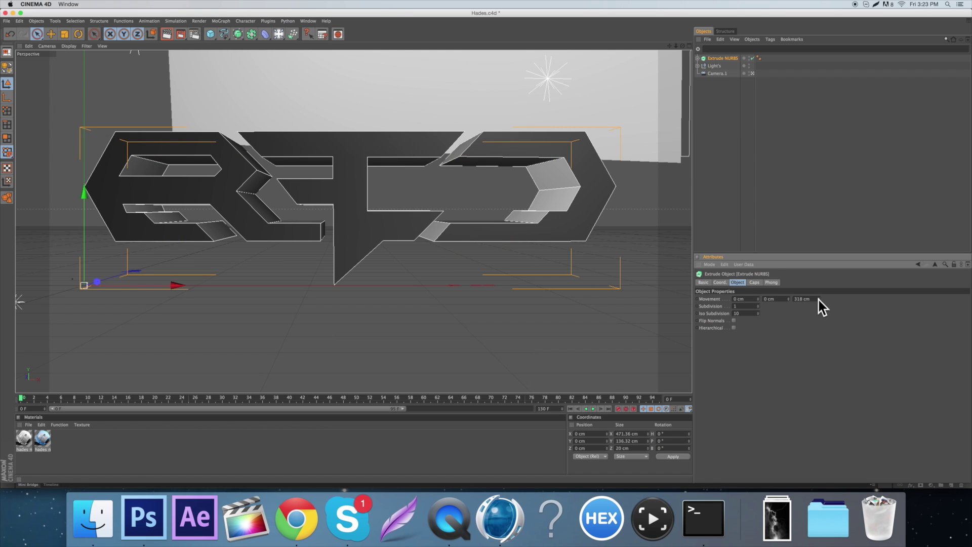
Rotate the extruded logo slightly about its horizontal axis to a pitch of about -0.76°, undoing the first overly strong tilt
mouse_move(408, 158)
alt+mouse_down()
mouse_move(414, 184)
mouse_move(420, 172)
alt+mouse_up()
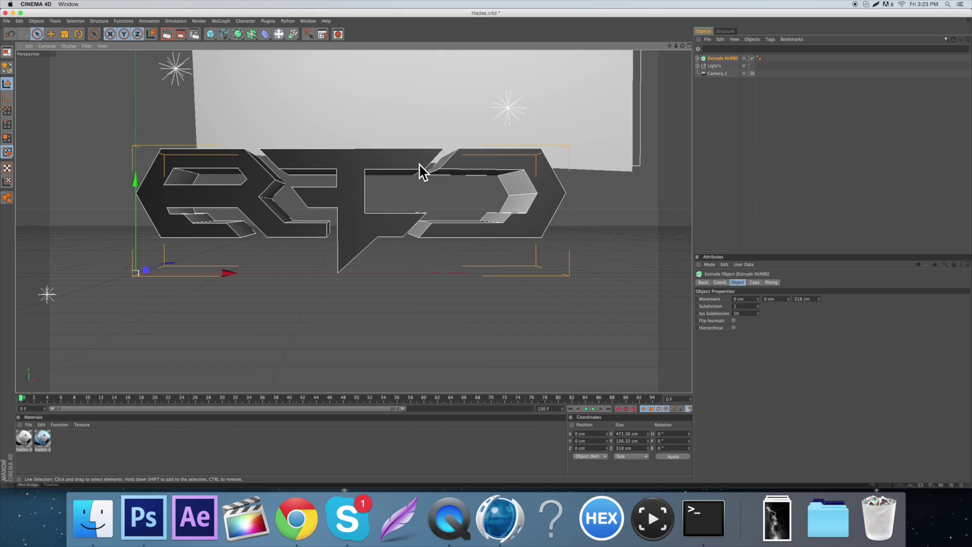
click(81, 36)
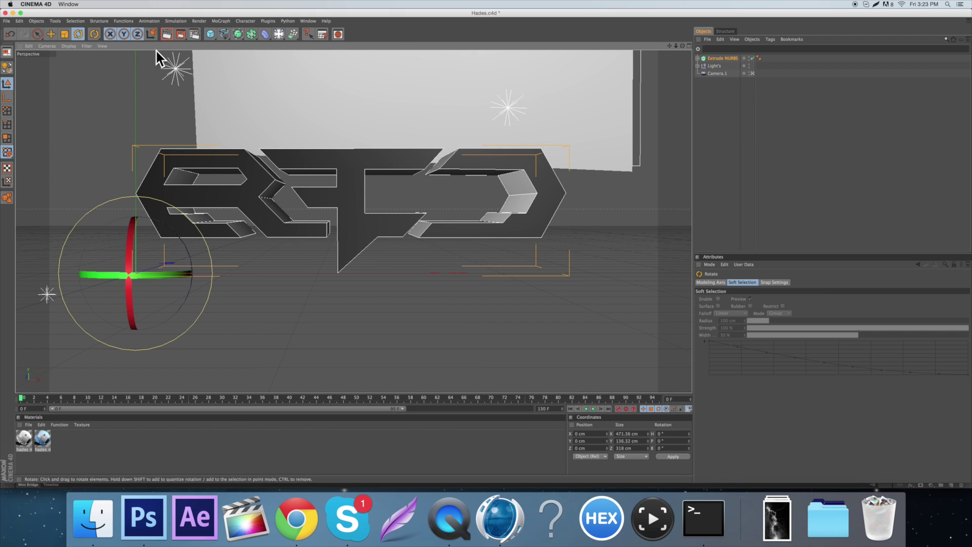
click(41, 32)
mouse_move(669, 46)
mouse_down()
mouse_move(669, 34)
mouse_move(689, 62)
mouse_move(581, 85)
mouse_move(685, 52)
mouse_move(656, 46)
mouse_move(678, 46)
mouse_up()
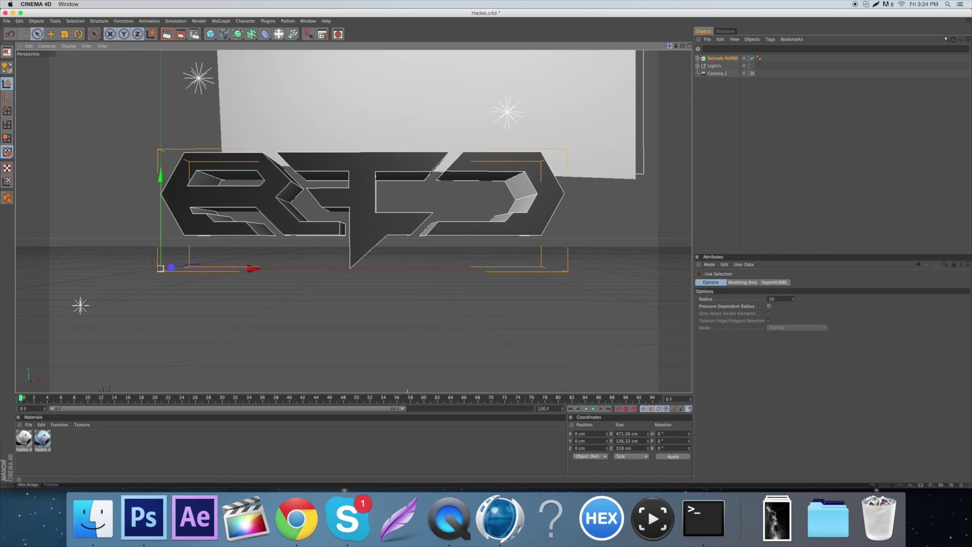
drag(683, 46, 684, 48)
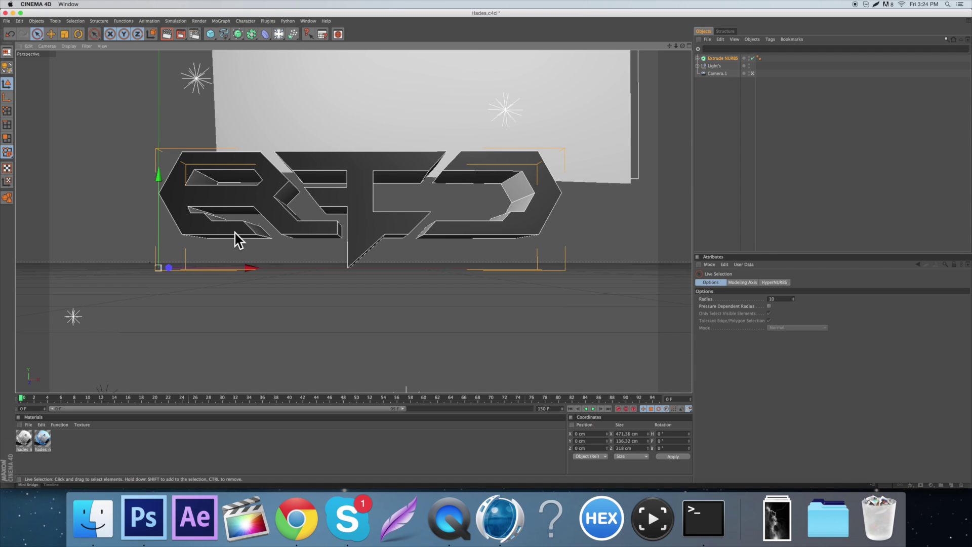
scroll(396, 245, up, 5)
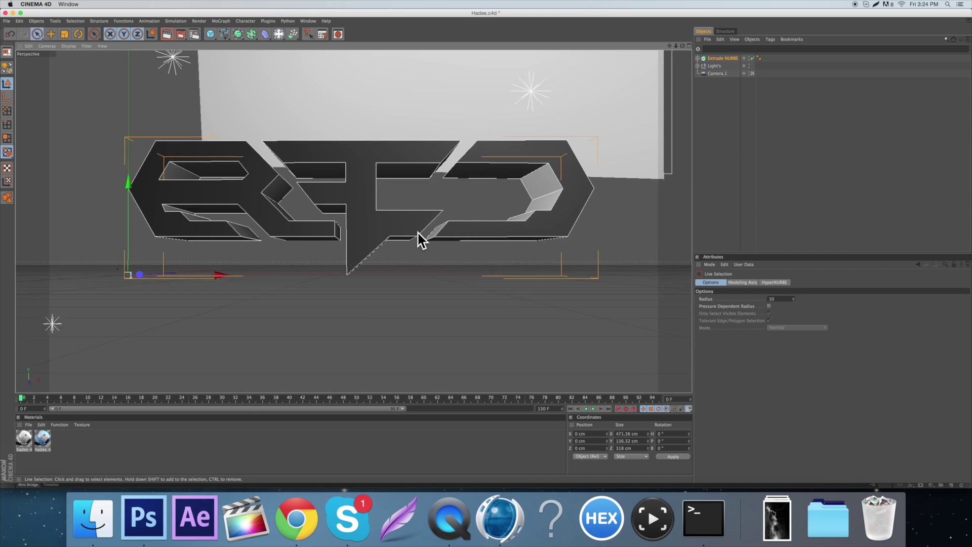
click(80, 33)
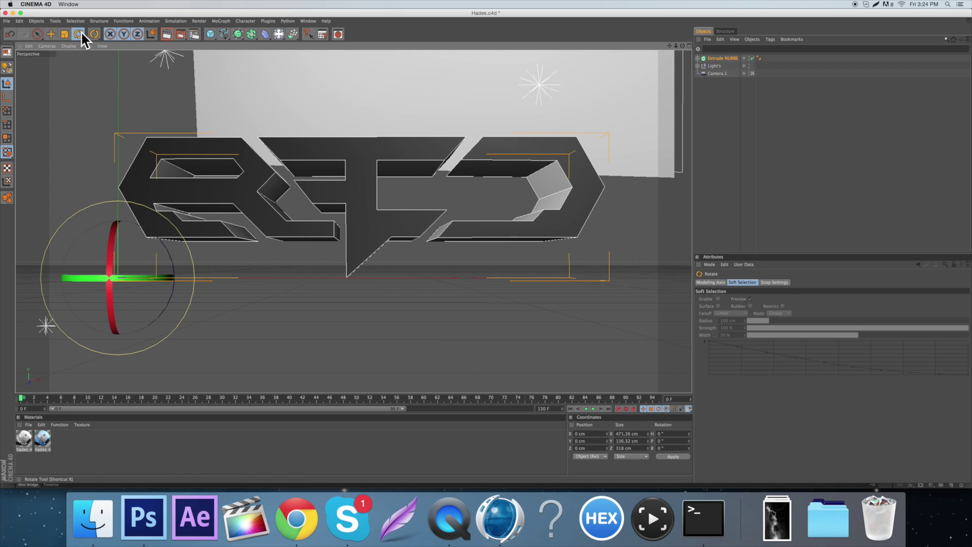
drag(111, 232, 113, 234)
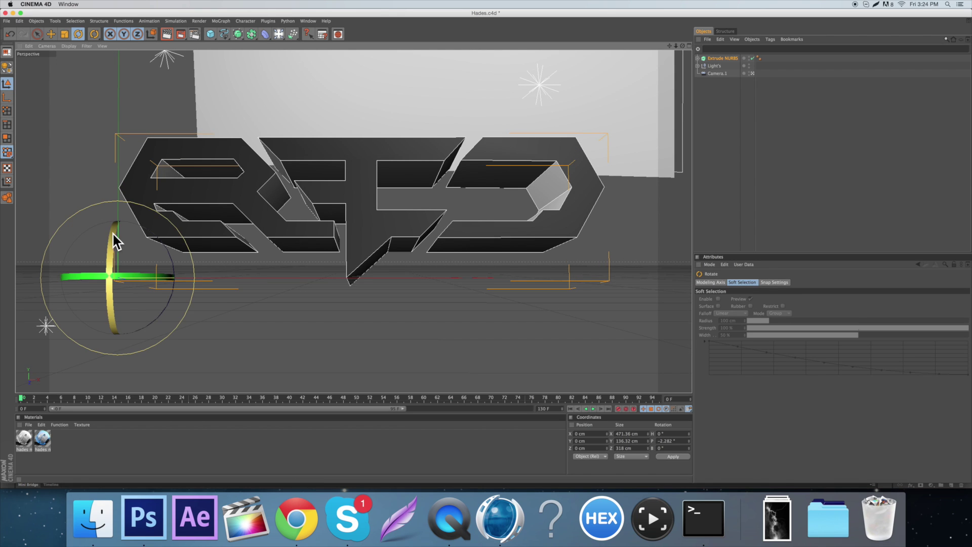
key(super+z)
drag(105, 295, 107, 293)
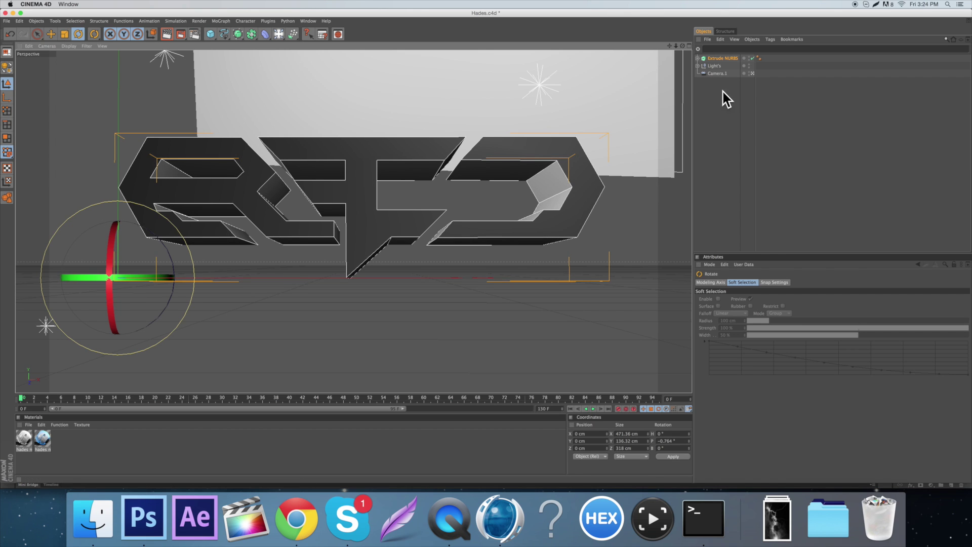
Reduce the logo's Extrude NURBS depth along Z to about 229 cm
click(725, 58)
mouse_move(819, 299)
mouse_down()
mouse_move(819, 322)
mouse_move(821, 304)
mouse_up()
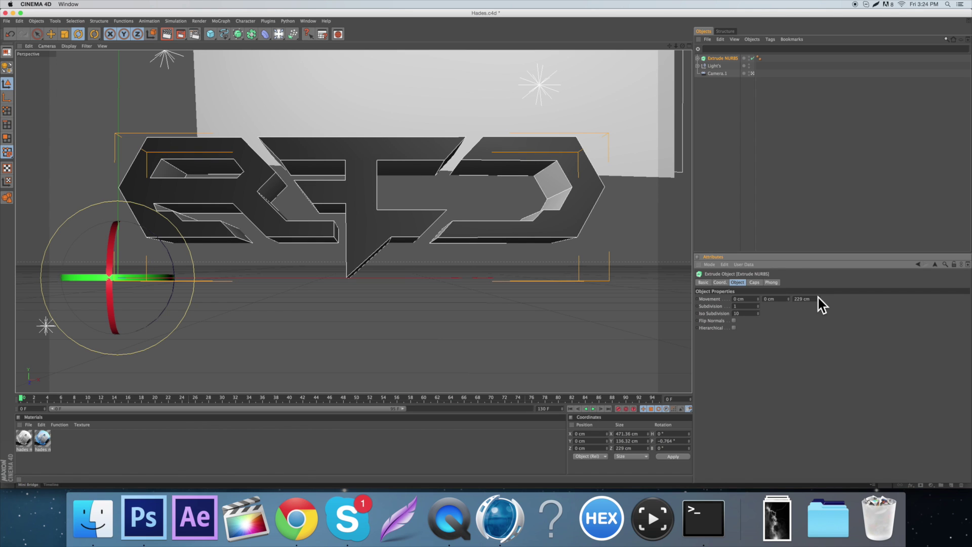
drag(670, 45, 667, 45)
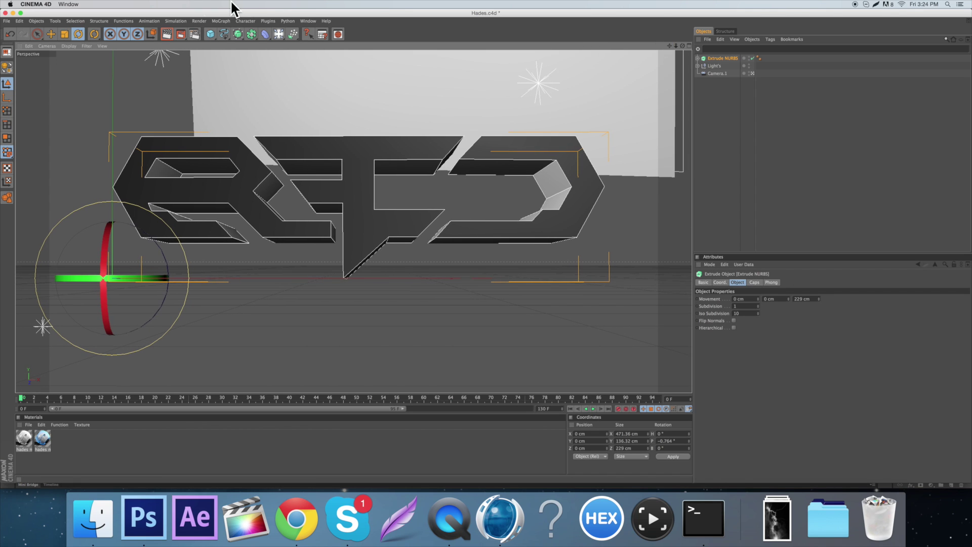
Render the 3D logo to the Picture Viewer and enlarge the viewer window
click(193, 35)
click(50, 14)
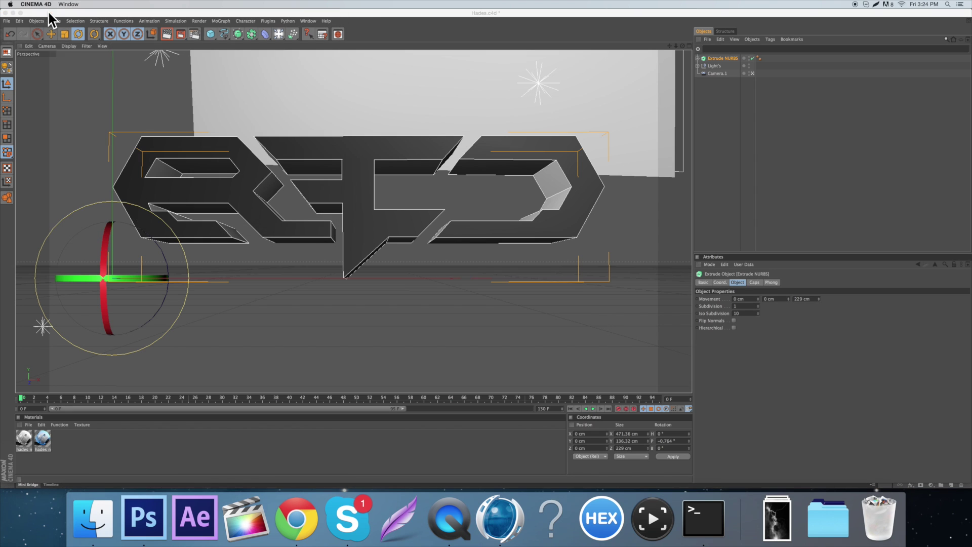
click(181, 34)
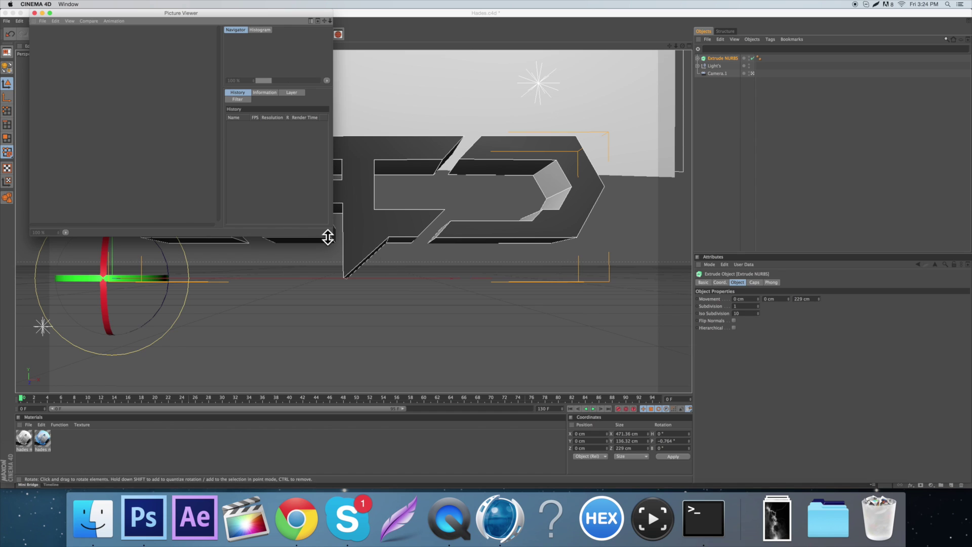
drag(328, 236, 870, 412)
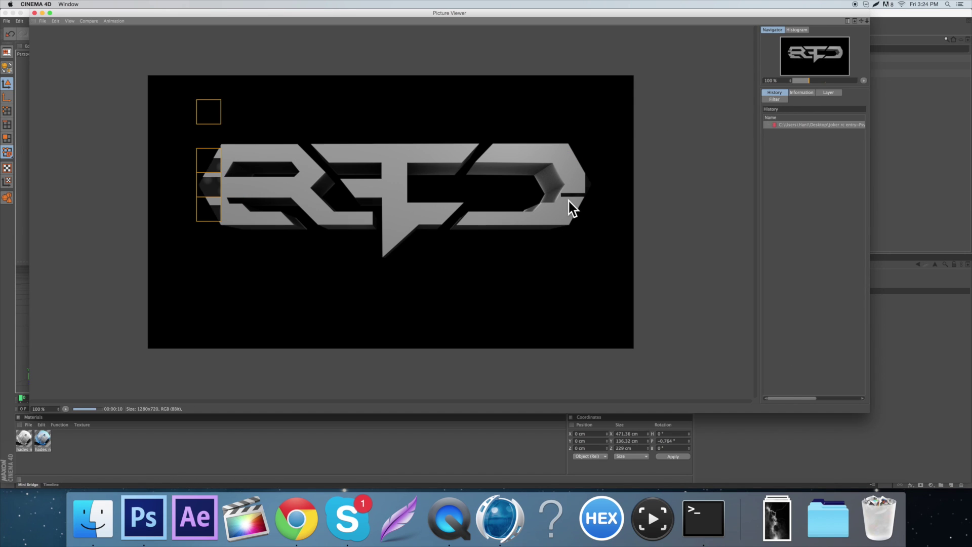
Start saving the rendered image as a still image in PNG format
click(44, 21)
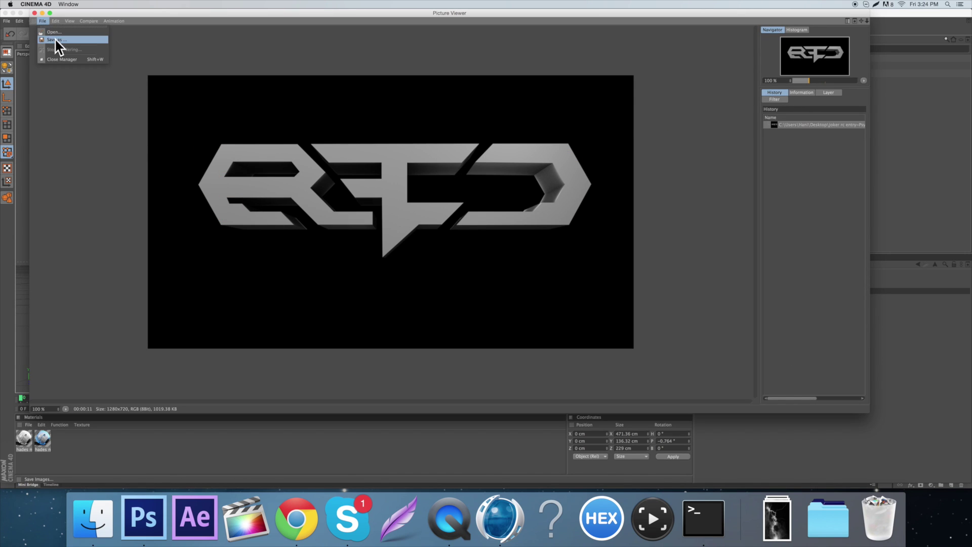
click(54, 36)
click(54, 41)
click(56, 48)
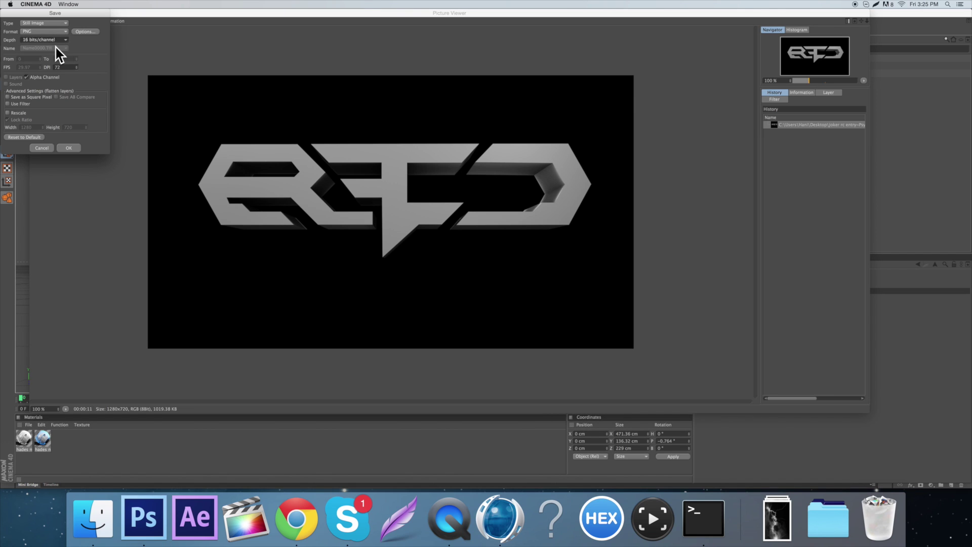
click(51, 31)
click(52, 30)
click(70, 147)
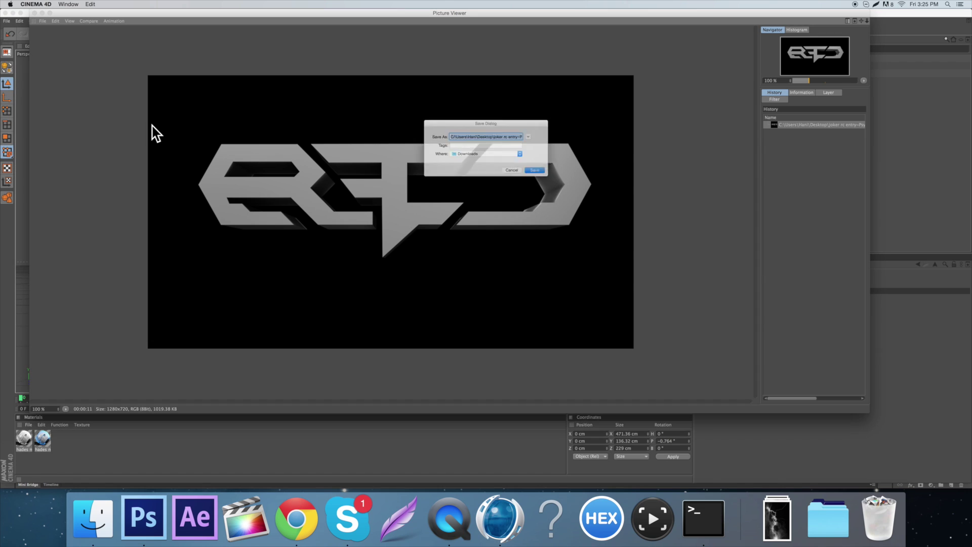
Save the 3D render to the Desktop as Red-3D and close the Picture Viewer
click(466, 155)
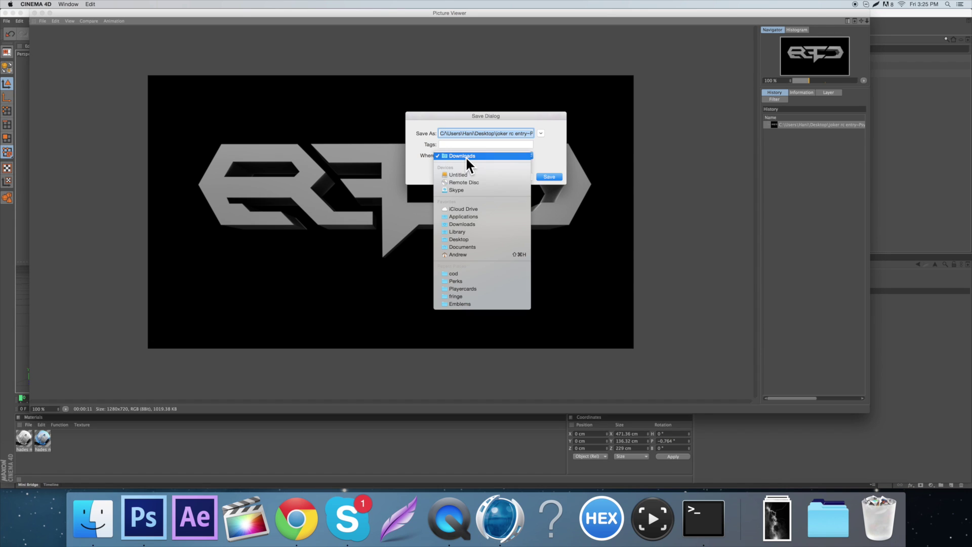
scroll(492, 213, down, 2)
click(492, 217)
text(Red)
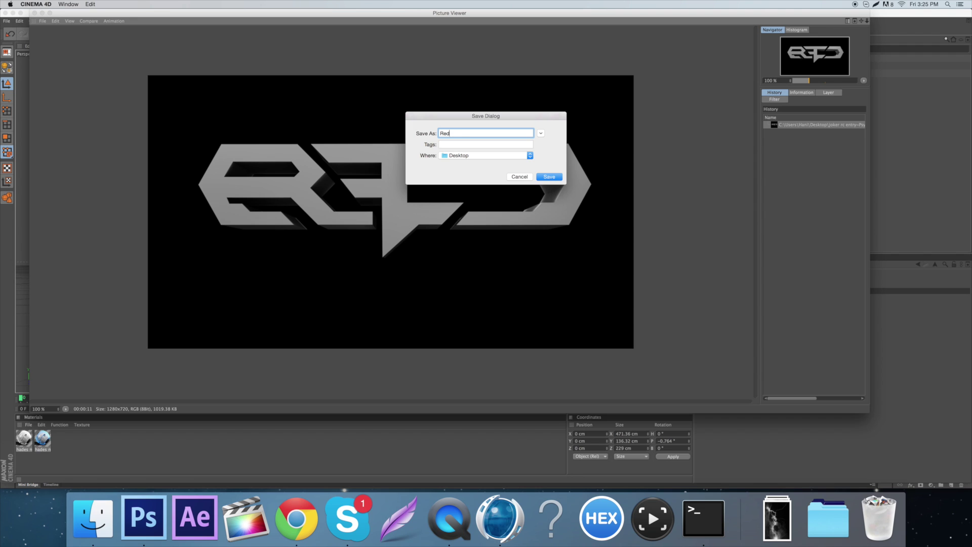
text(-3D)
key(Return)
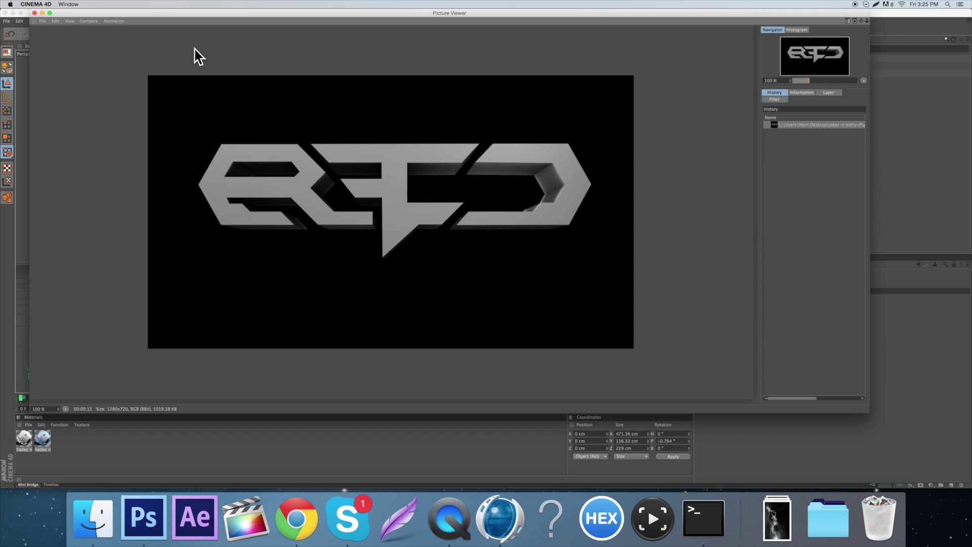
click(34, 13)
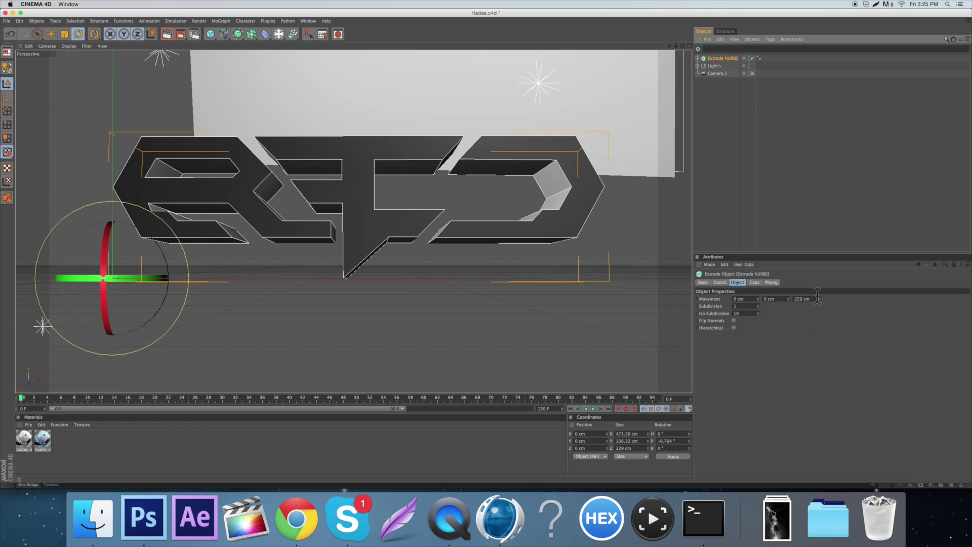
Set the logo's extrusion depth along Z to 0 cm and render the flat version to the Picture Viewer
click(806, 299)
text(0)
key(Return)
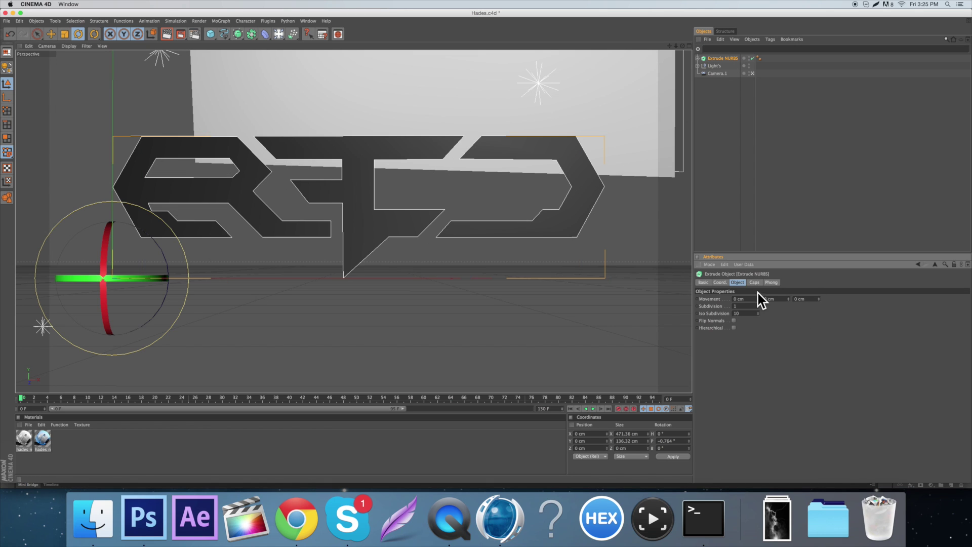
click(181, 34)
key(Return)
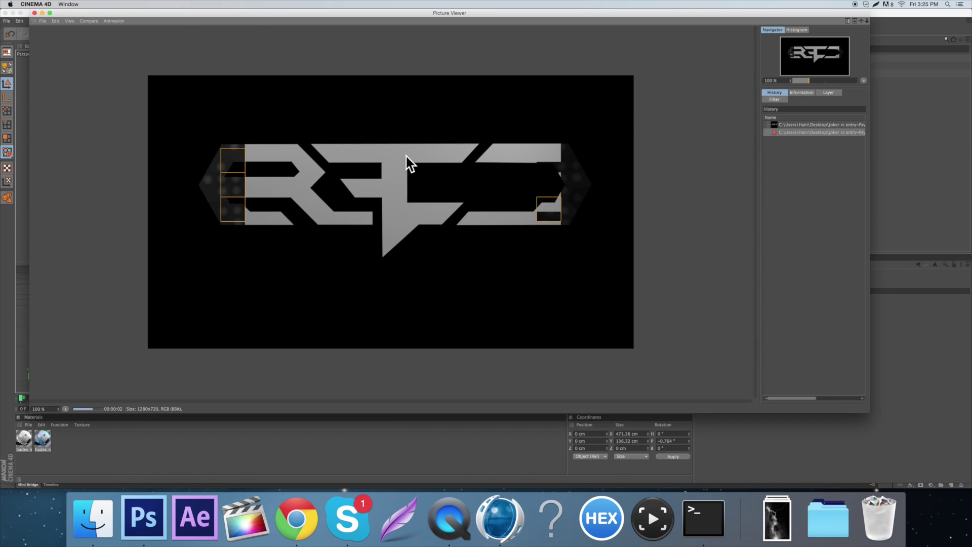
Save the flat render to the Desktop as Red-2D and close the Picture Viewer
click(43, 21)
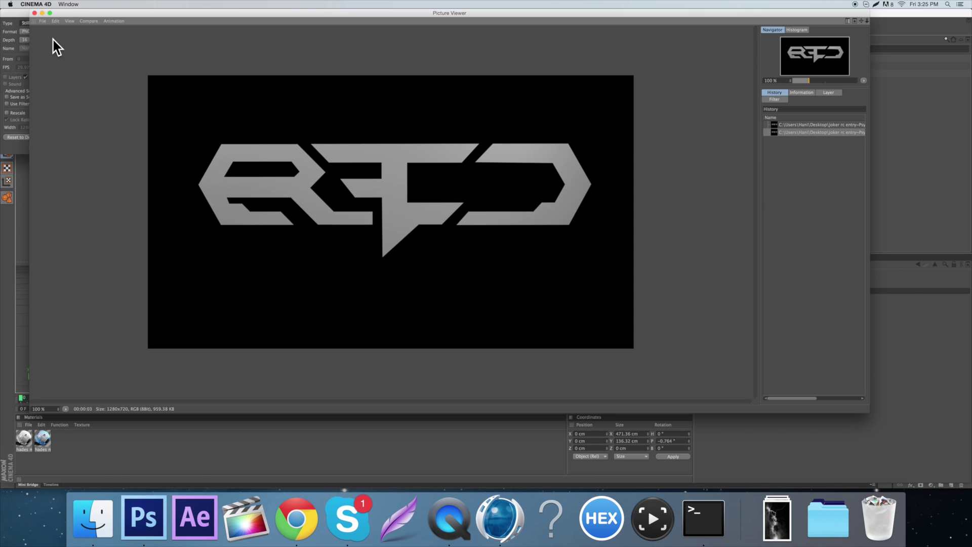
click(54, 41)
key(Return)
text(Red-2D)
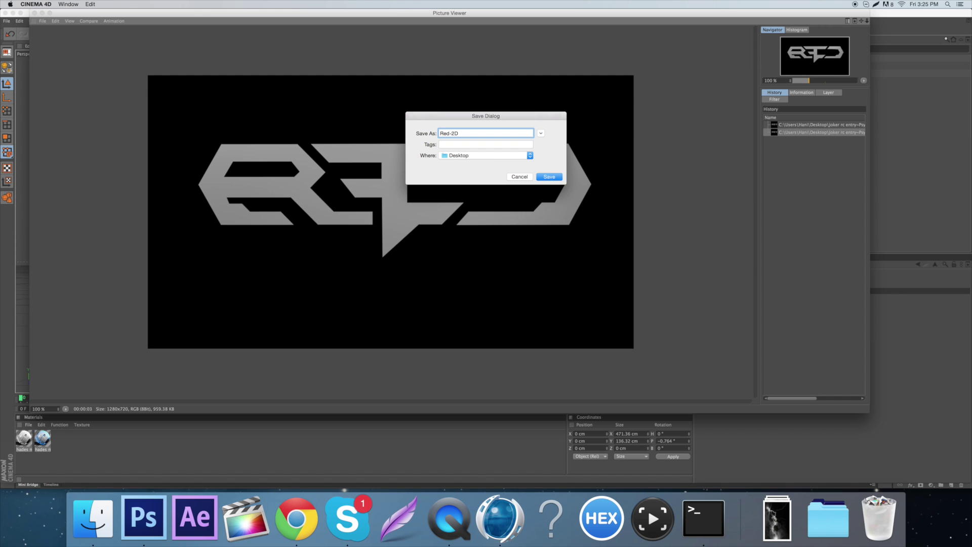
key(Return)
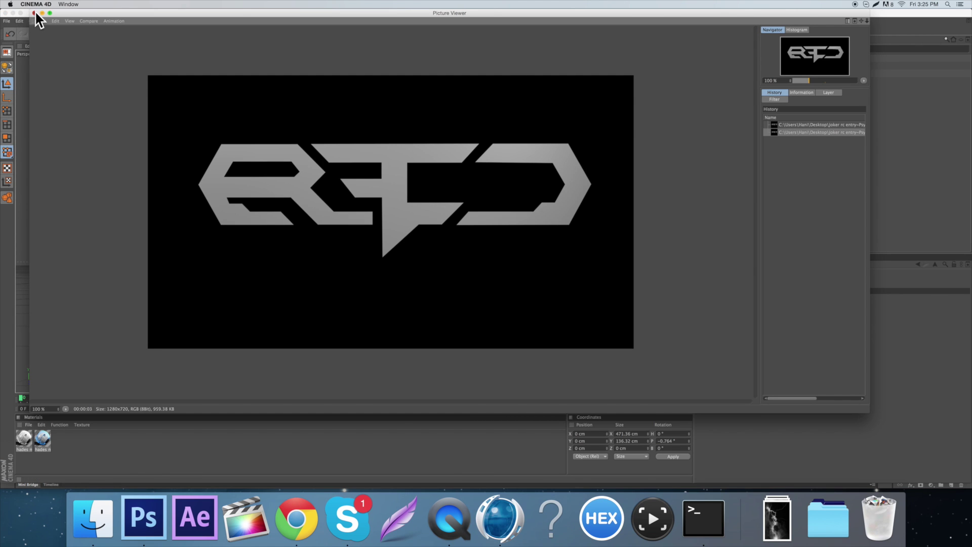
click(33, 12)
Switch to Photoshop and close the open brush-stroke document
click(139, 505)
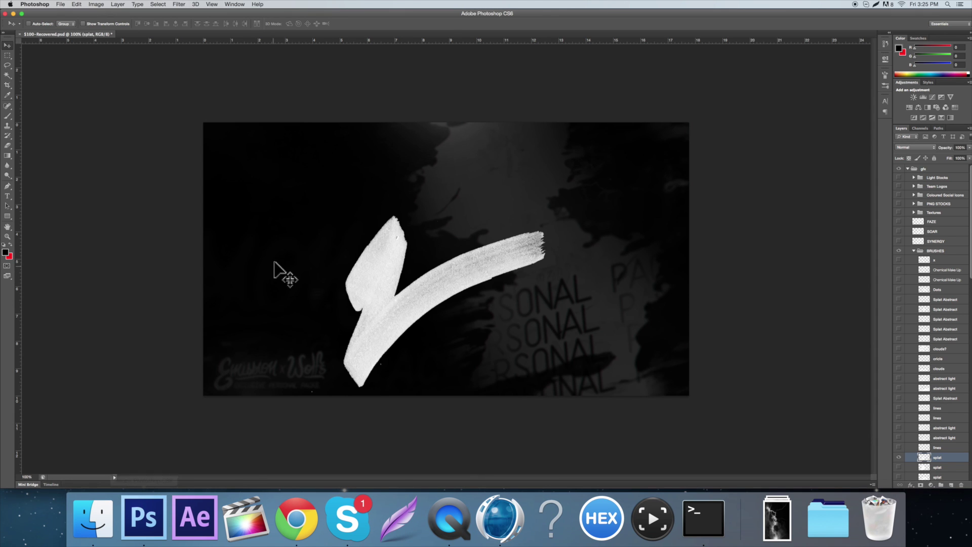
click(20, 34)
click(458, 164)
Create a new document named Red at 800 × 800 pixels and 230 pixels/inch, and convert its background into a regular layer
click(77, 5)
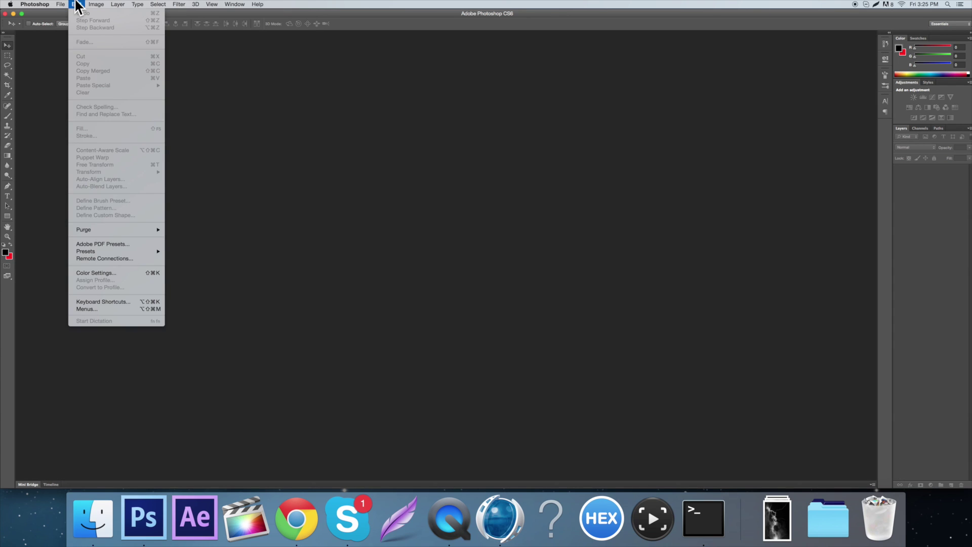
mouse_move(68, 4)
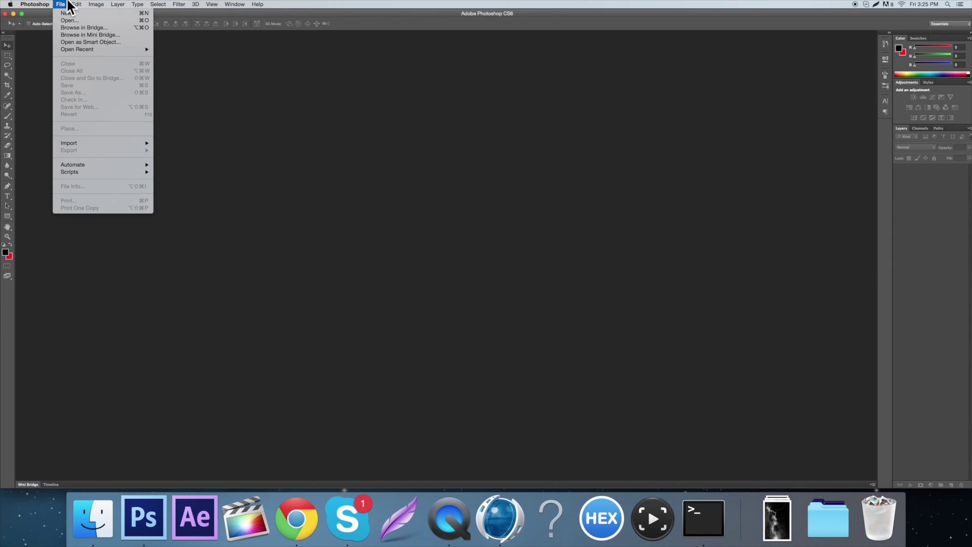
click(80, 12)
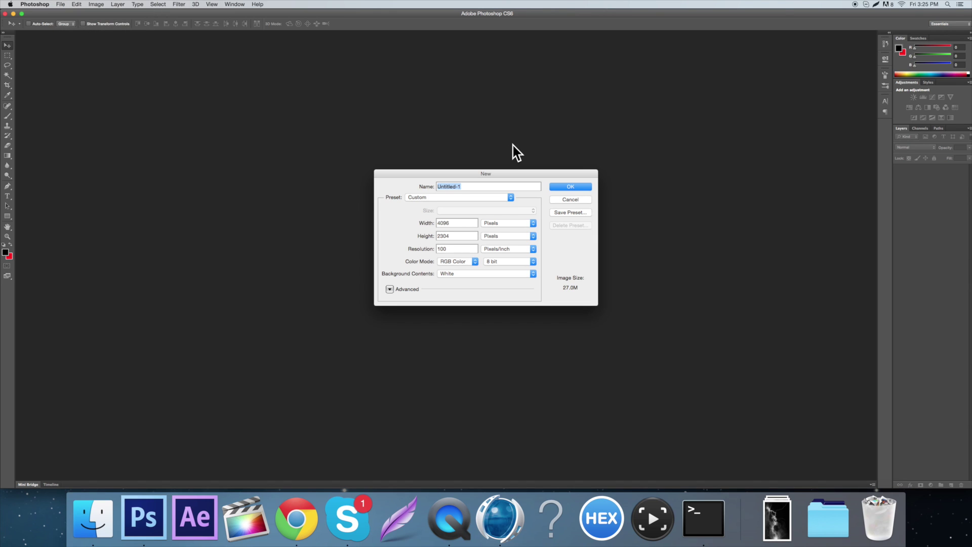
text(Red)
click(464, 223)
drag(464, 222, 379, 213)
text(800)
key(Tab)
text(800)
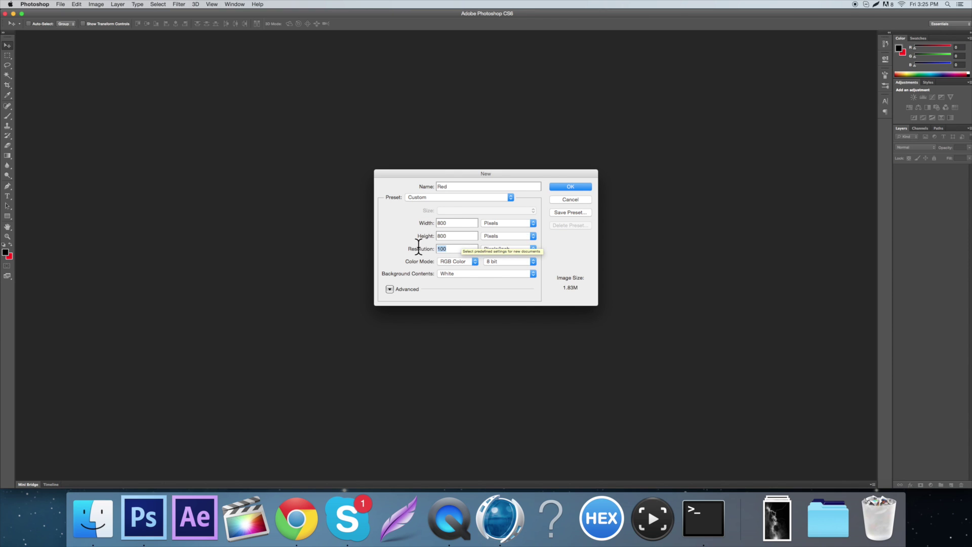
key(Tab)
text(230)
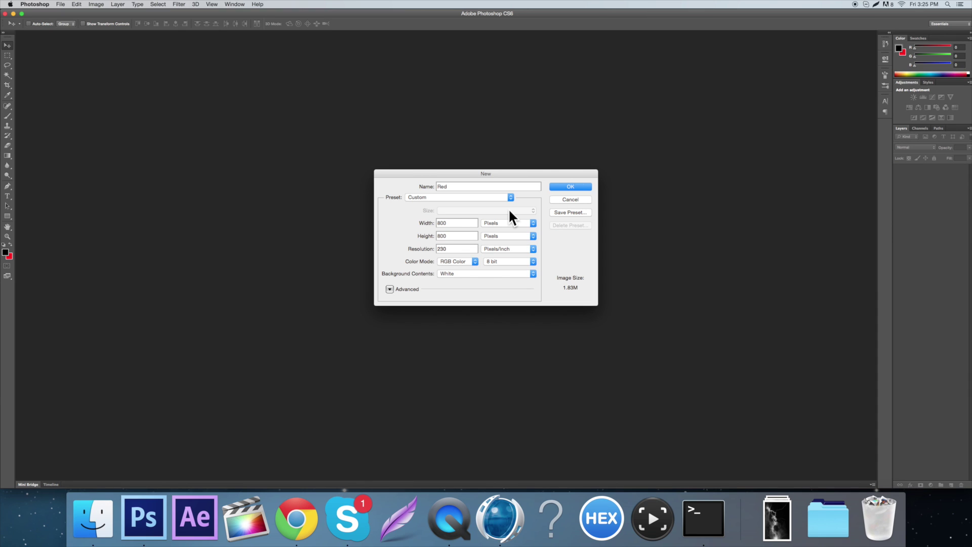
click(559, 181)
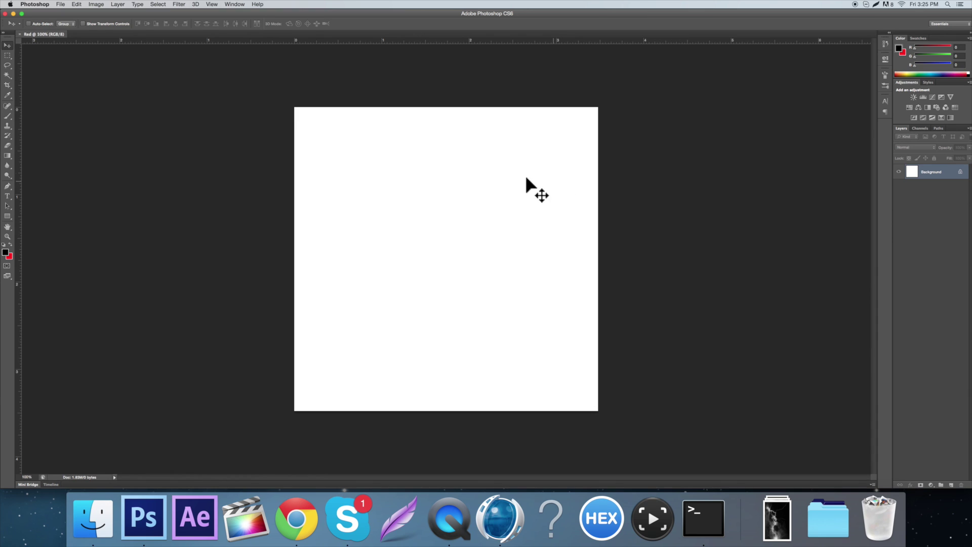
double_click(916, 173)
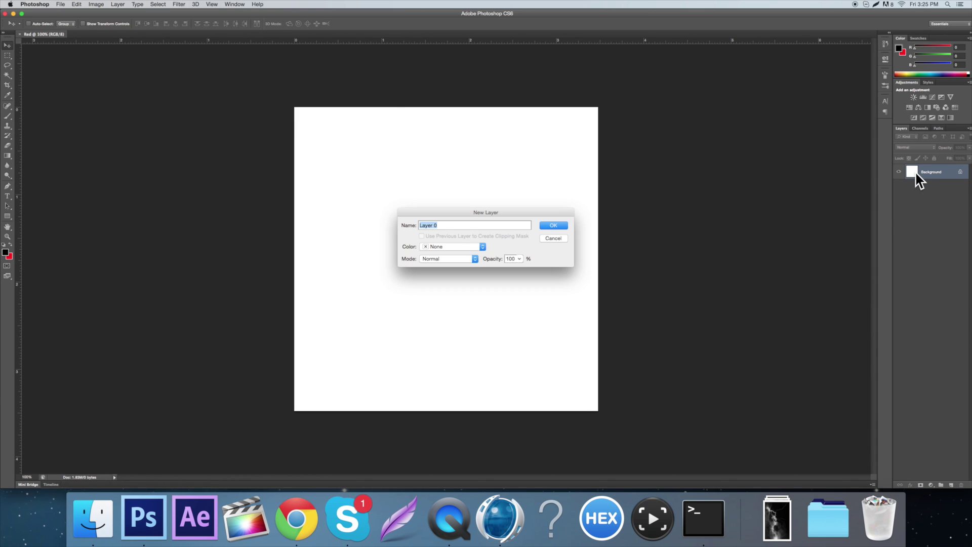
key(Return)
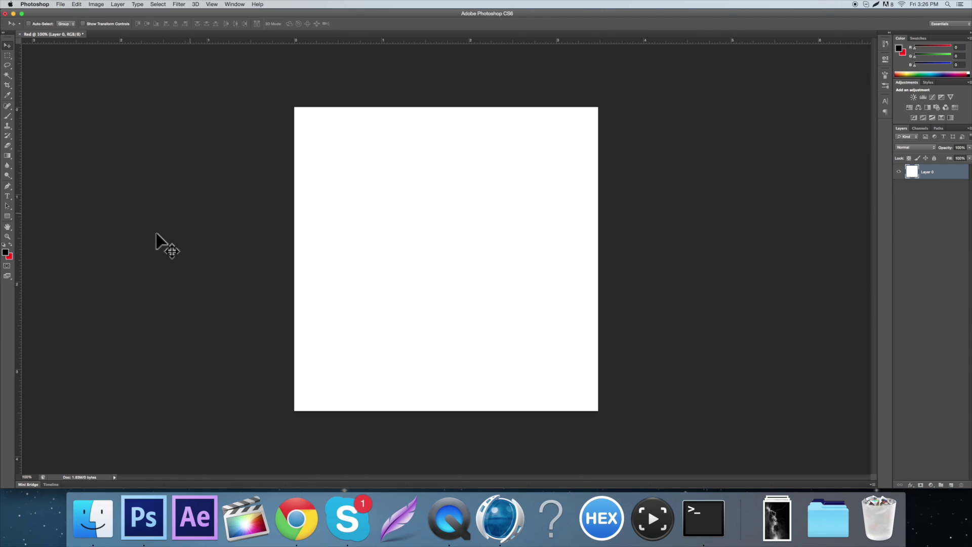
Place Red-2D.png and Red-3D.png from the Desktop into the Red document, with the flat logo above the 3D logo
click(93, 518)
click(29, 136)
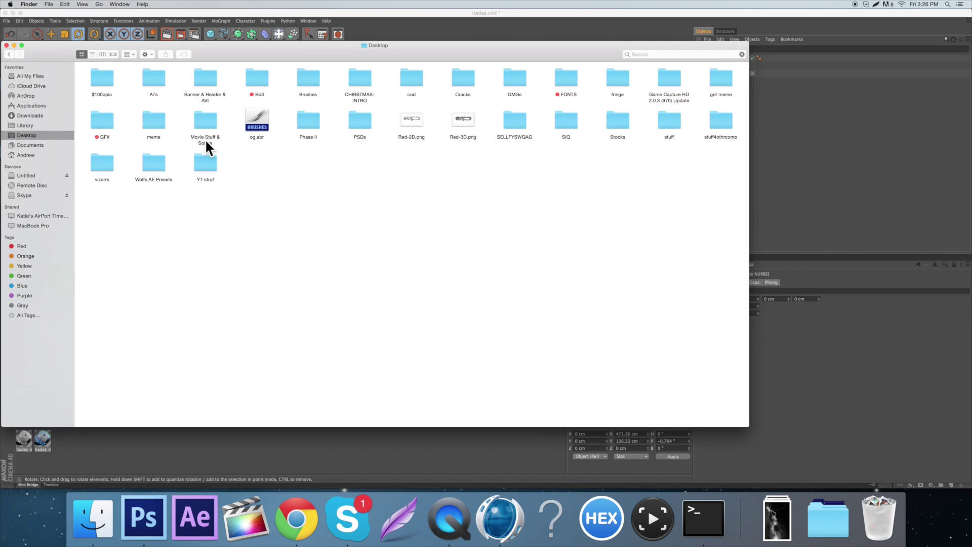
drag(360, 50, 606, 50)
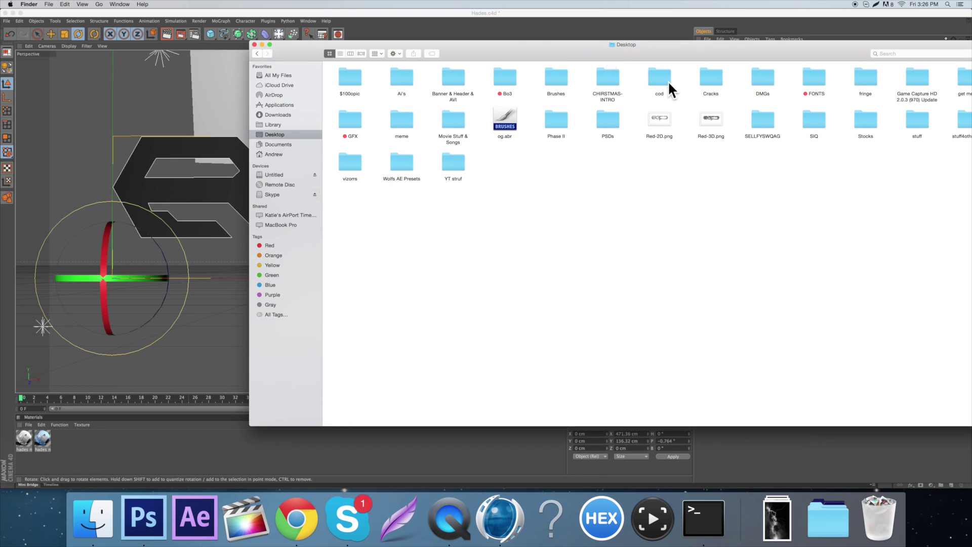
click(143, 518)
click(93, 517)
drag(659, 114, 92, 261)
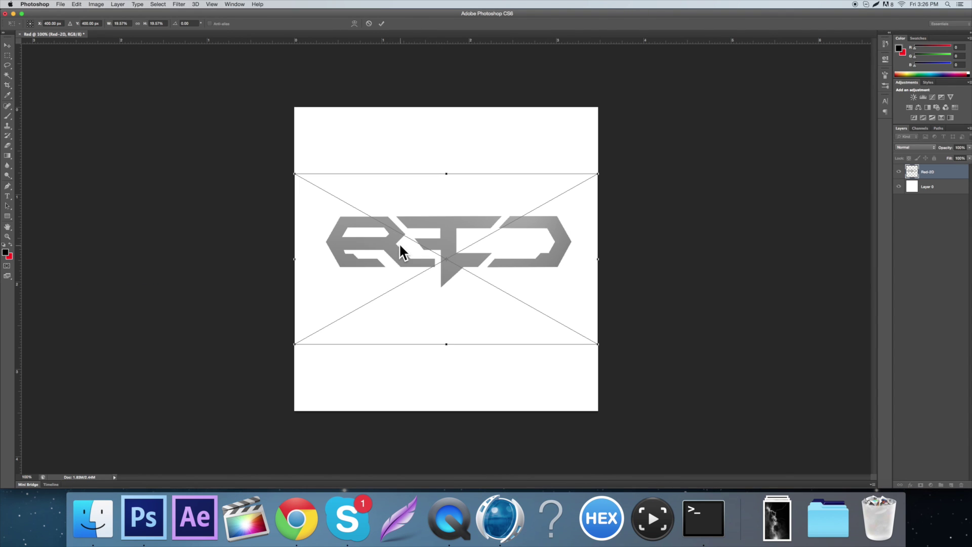
key(Return)
key(Return)
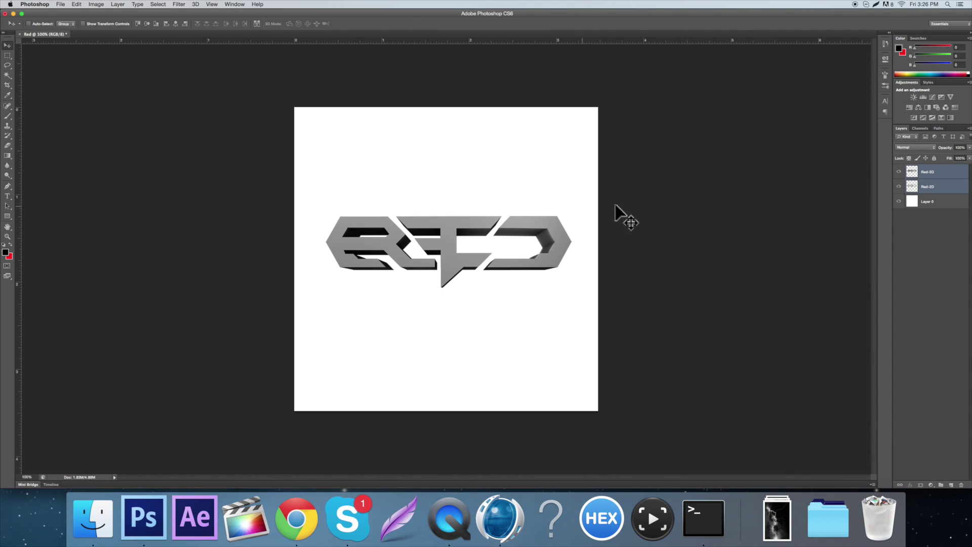
Enlarge the Red-2D and Red-3D layers together until the logo nearly spans the canvas width
key(super+t)
key(Return)
key(super+t)
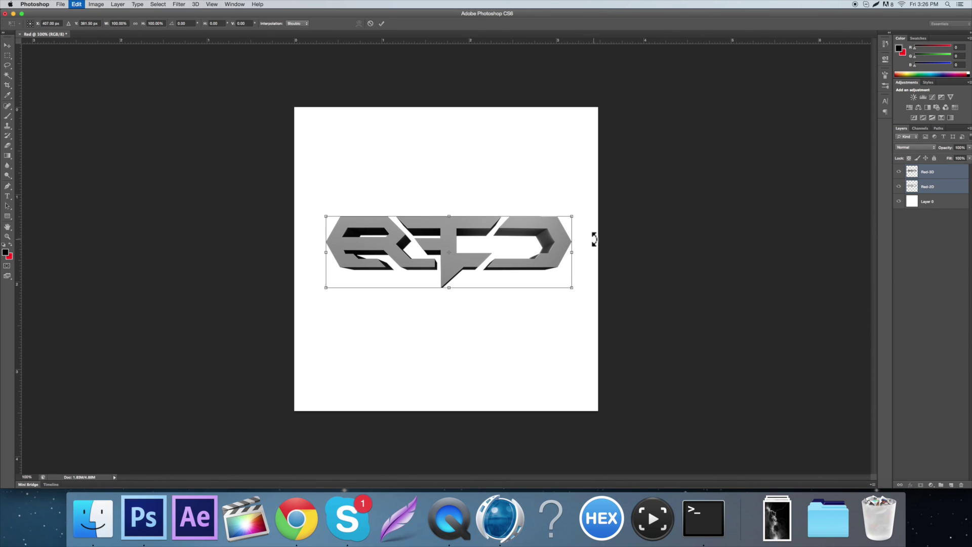
drag(572, 287, 592, 294)
key(Return)
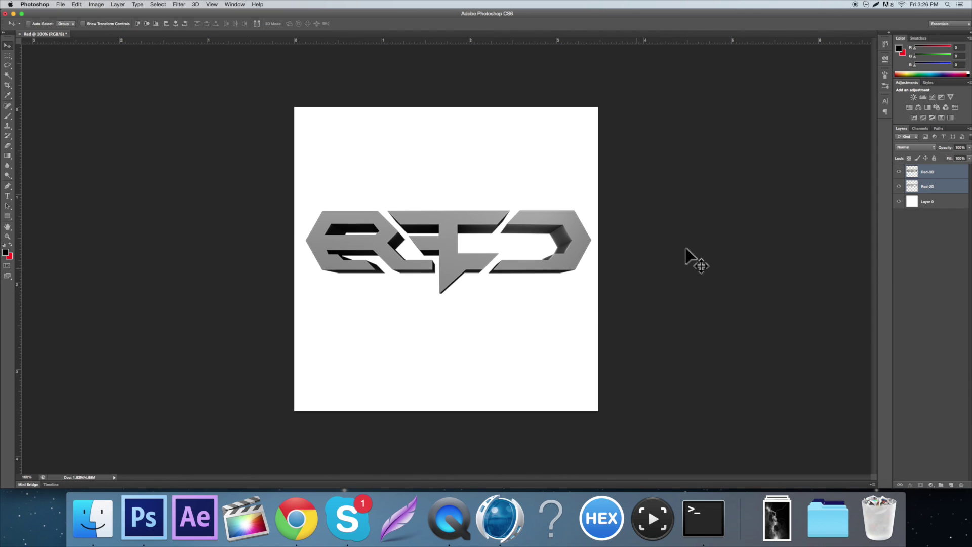
Try shifting the Red-2D layer downward over the 3D render and undo the move
click(915, 173)
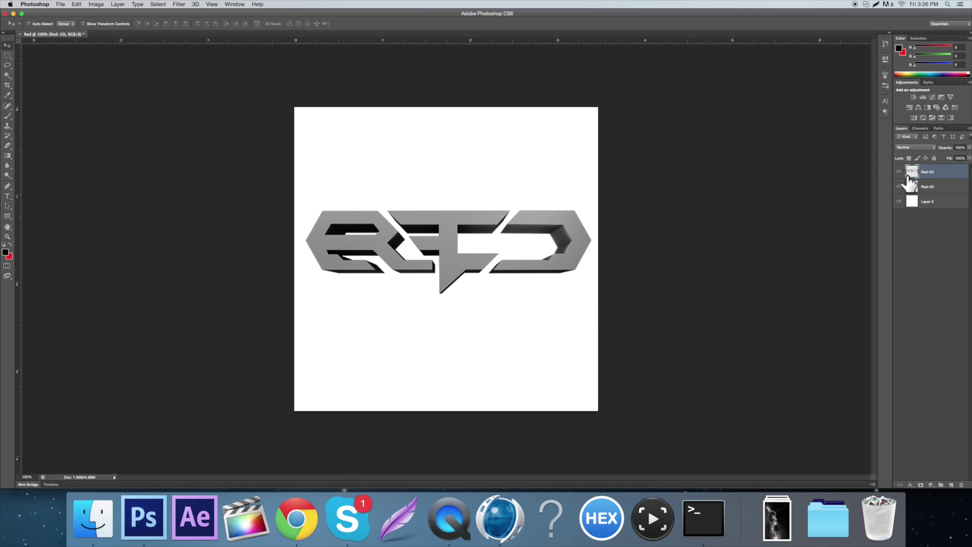
drag(554, 261, 553, 295)
key(ctrl+z)
Rename the white bottom layer as backing and invert it to black
click(912, 205)
double_click(929, 202)
text(backing)
key(Return)
key(super+i)
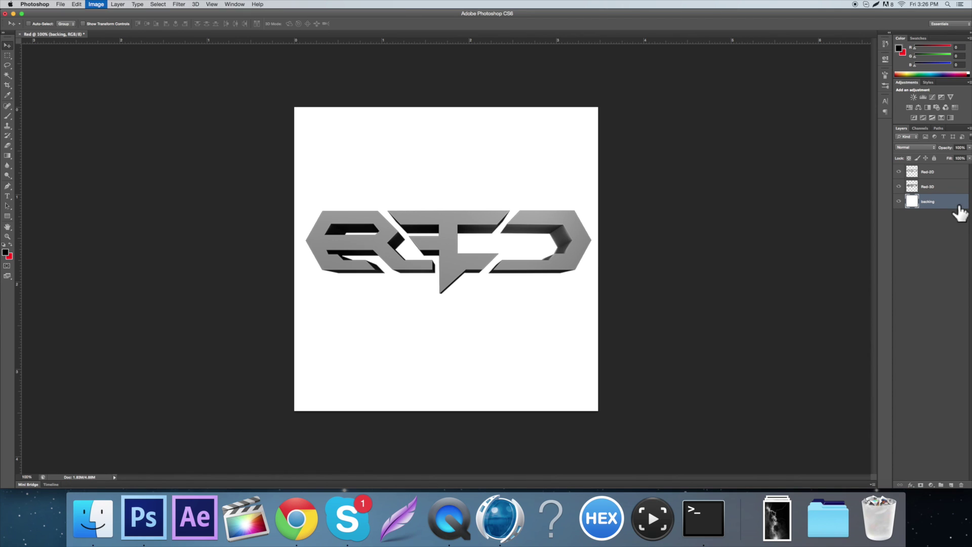
Hide the Red-2D layer and add a white Color Overlay to the Red-3D layer
click(913, 173)
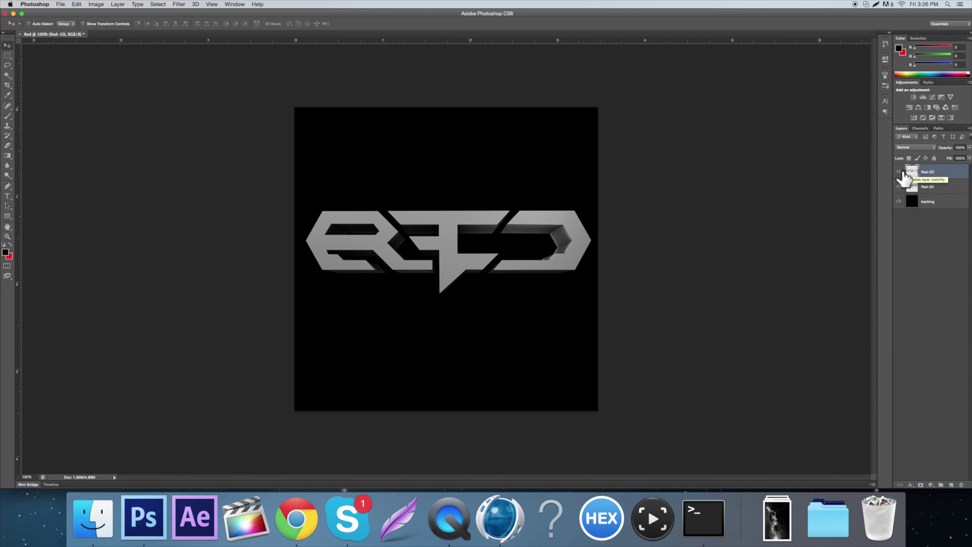
click(900, 172)
click(914, 187)
double_click(914, 188)
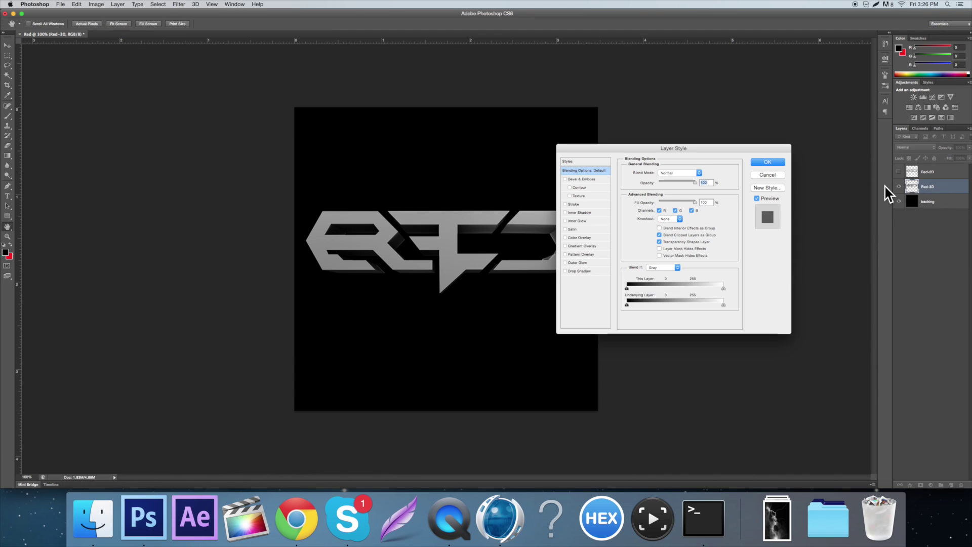
click(589, 237)
click(702, 174)
drag(430, 186, 353, 148)
key(Return)
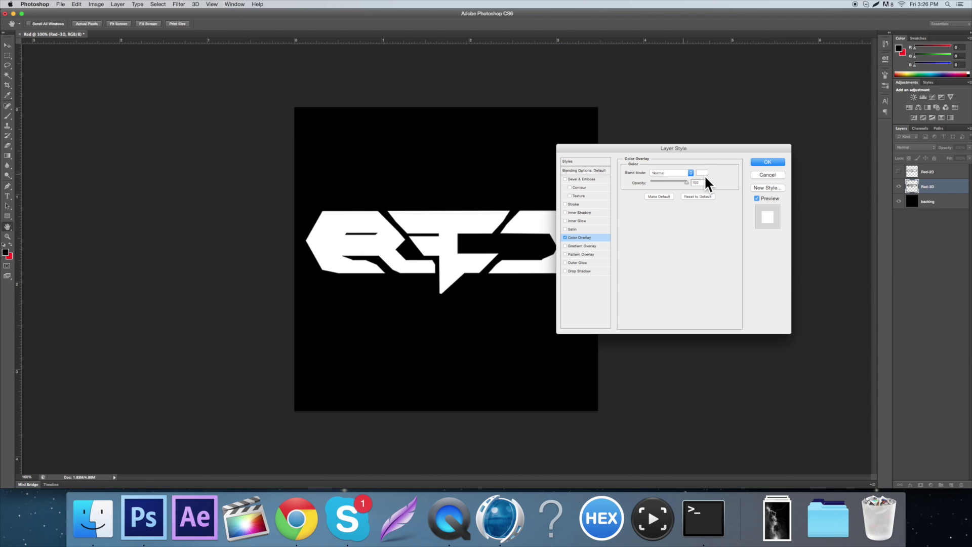
Set the color overlay's blend mode to Color Dodge and reduce its opacity to about a third
click(674, 174)
click(678, 226)
drag(679, 183, 662, 181)
drag(673, 148, 712, 118)
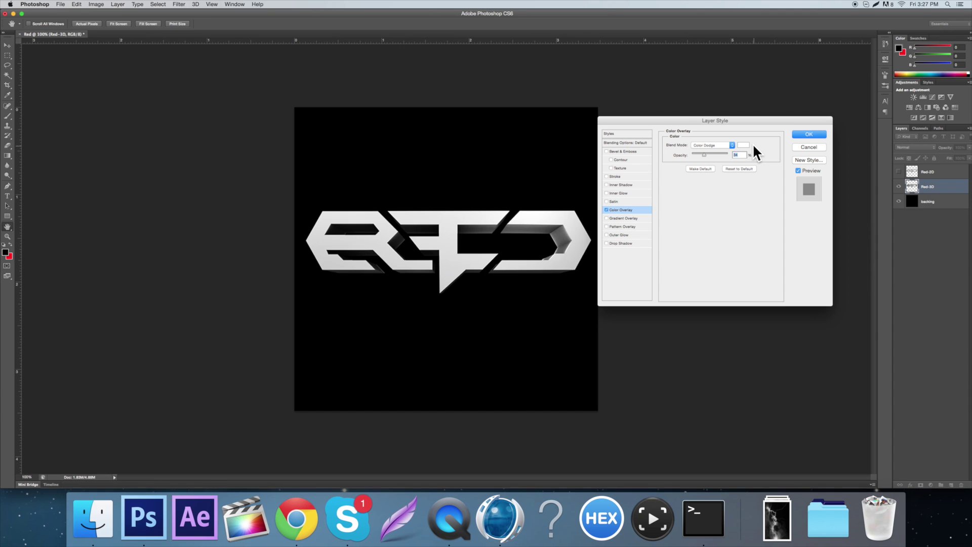
Apply the color overlay and rasterize the Red-3D layer's style
click(810, 134)
right_click(944, 188)
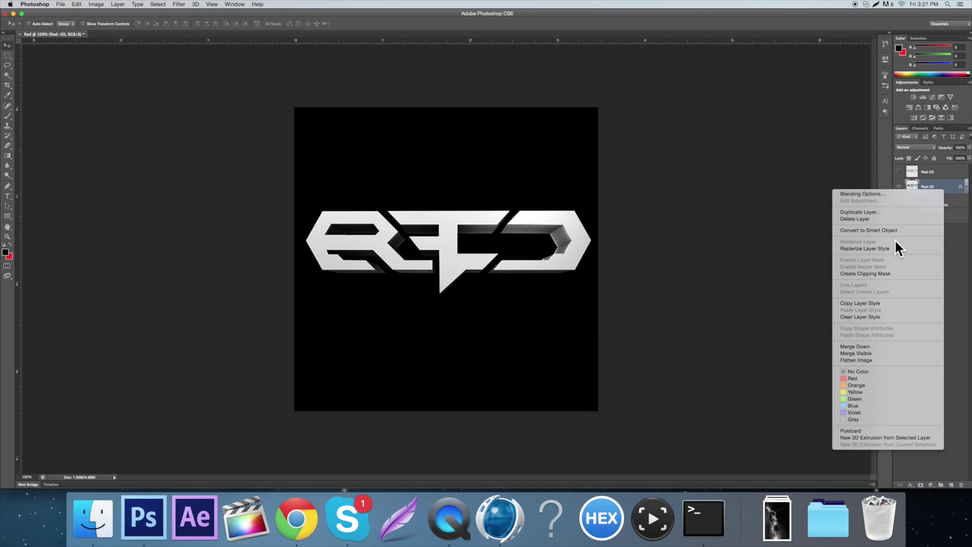
click(883, 247)
Add a Satin effect to the Red-3D layer in Color Burn mode at 15% opacity, adjusting its distance
double_click(949, 186)
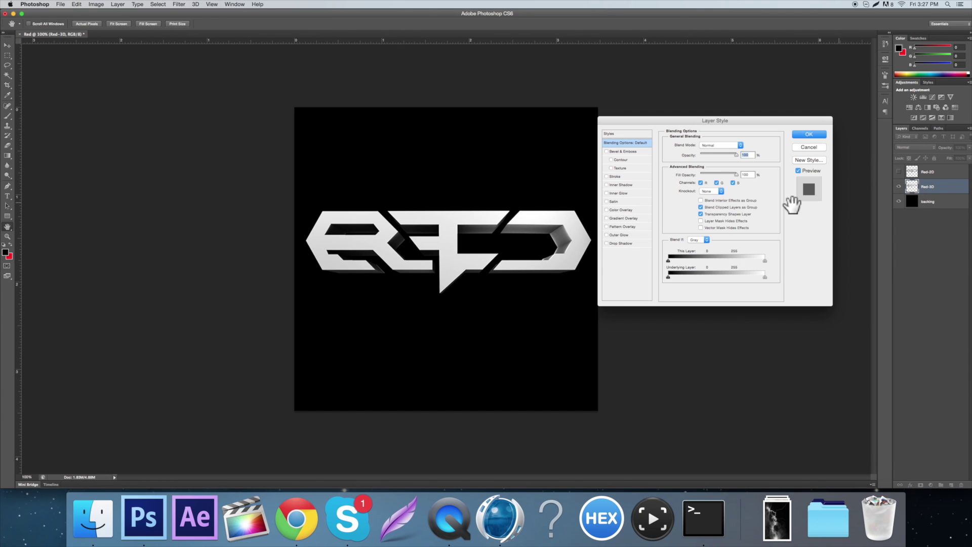
click(622, 201)
mouse_move(706, 181)
mouse_down()
mouse_move(716, 178)
mouse_move(700, 187)
mouse_move(720, 178)
mouse_up()
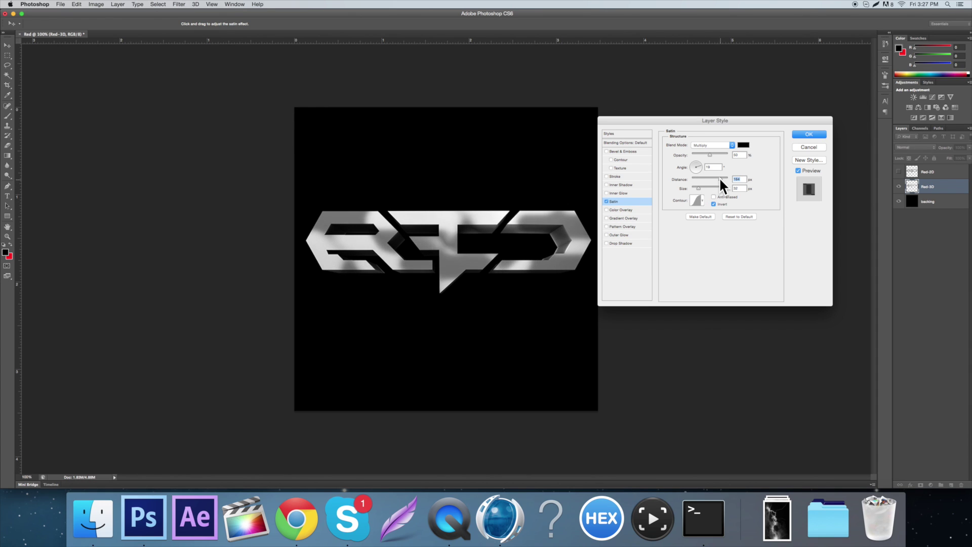
click(706, 145)
click(710, 149)
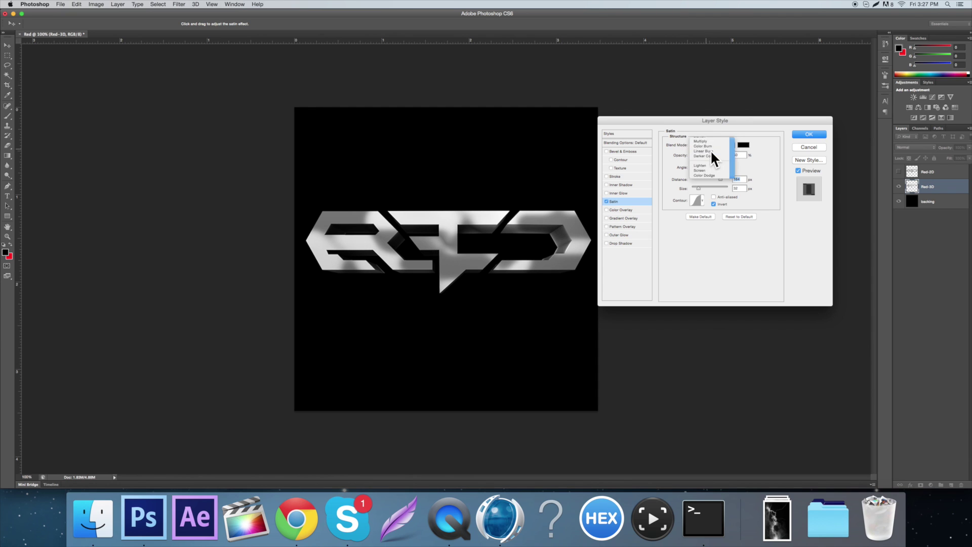
drag(708, 152, 701, 152)
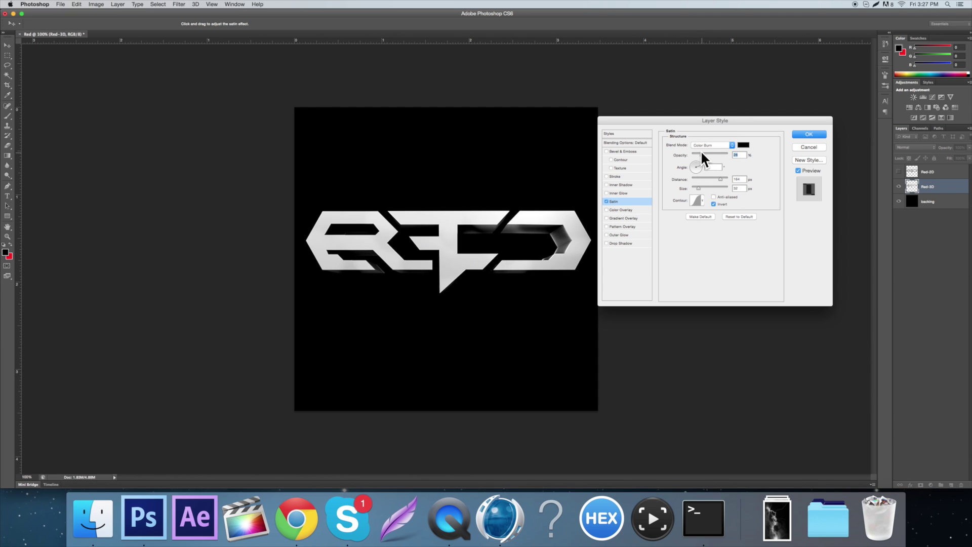
text(15)
drag(712, 177, 708, 177)
key(shift+Tab)
key(shift+Tab)
Apply the Satin effect and rasterize it into the Red-3D layer
click(816, 135)
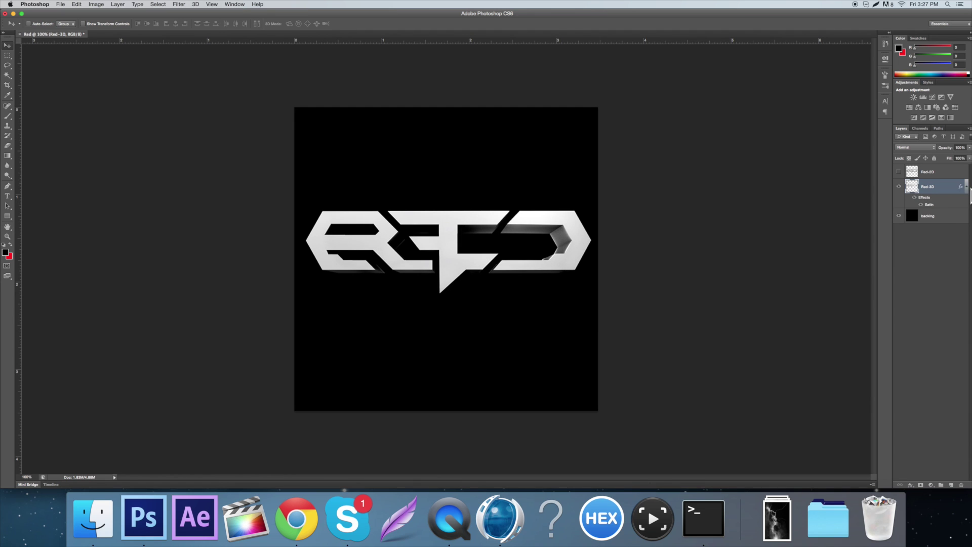
right_click(932, 186)
click(892, 245)
Add a reversed black-and-white Gradient Overlay to the Red-3D layer in Color Burn mode at 25% opacity
double_click(912, 188)
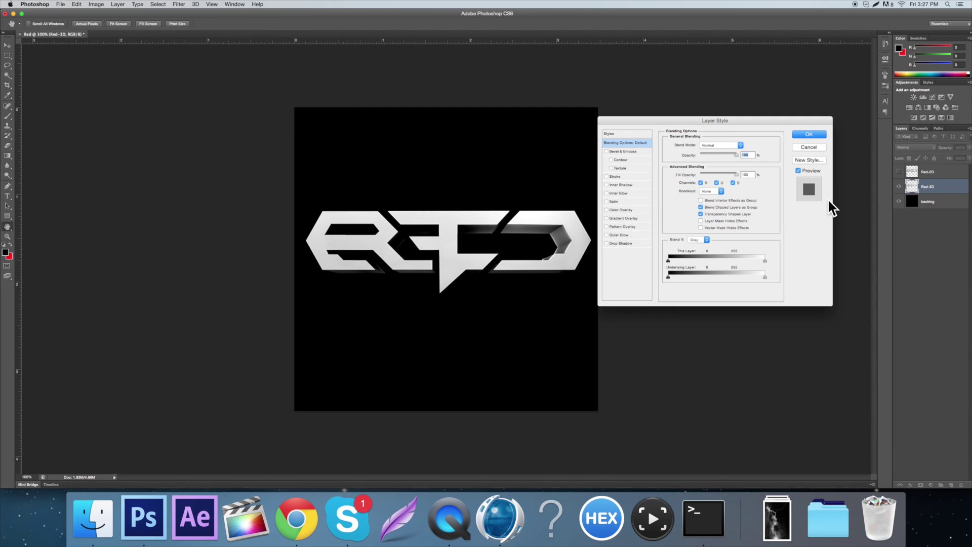
click(626, 217)
click(714, 143)
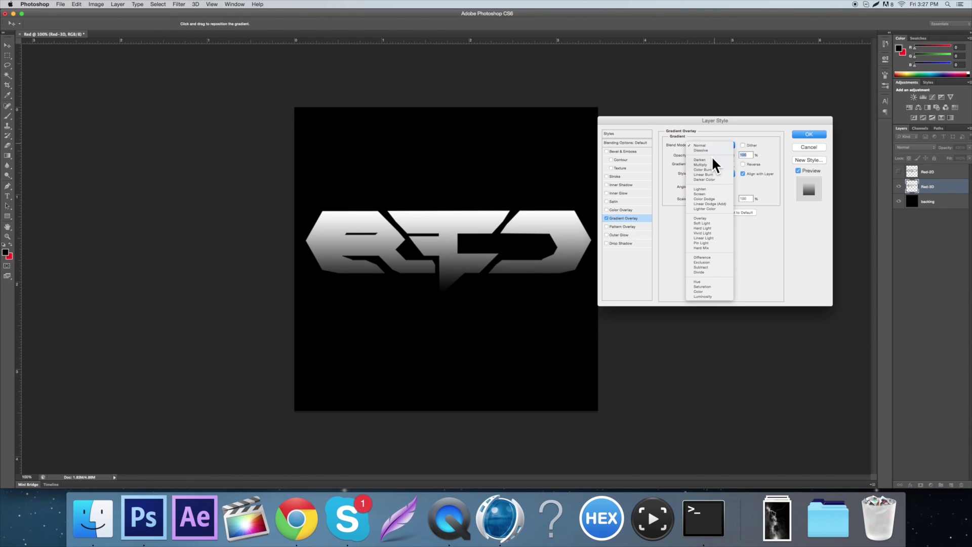
click(712, 156)
click(716, 146)
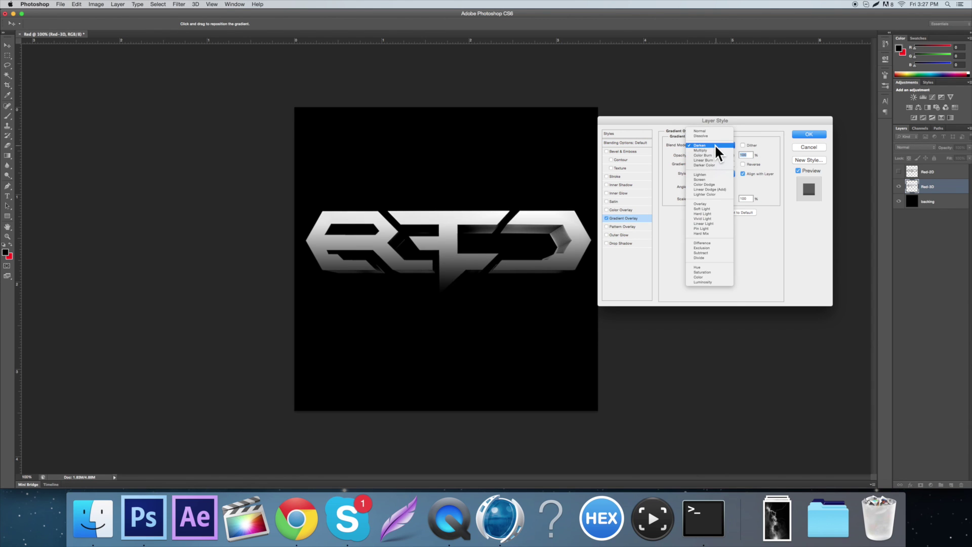
click(715, 154)
click(743, 164)
click(710, 153)
drag(709, 154, 703, 154)
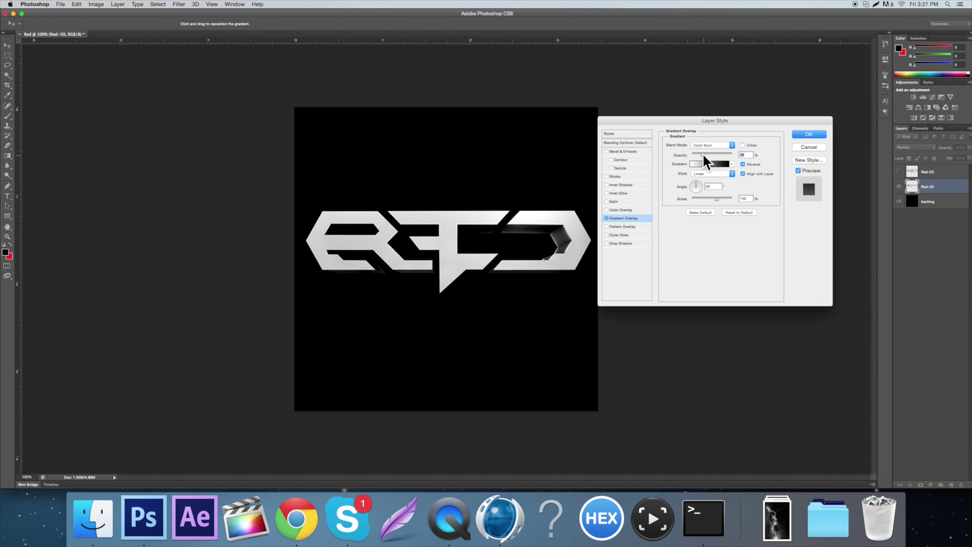
text(25)
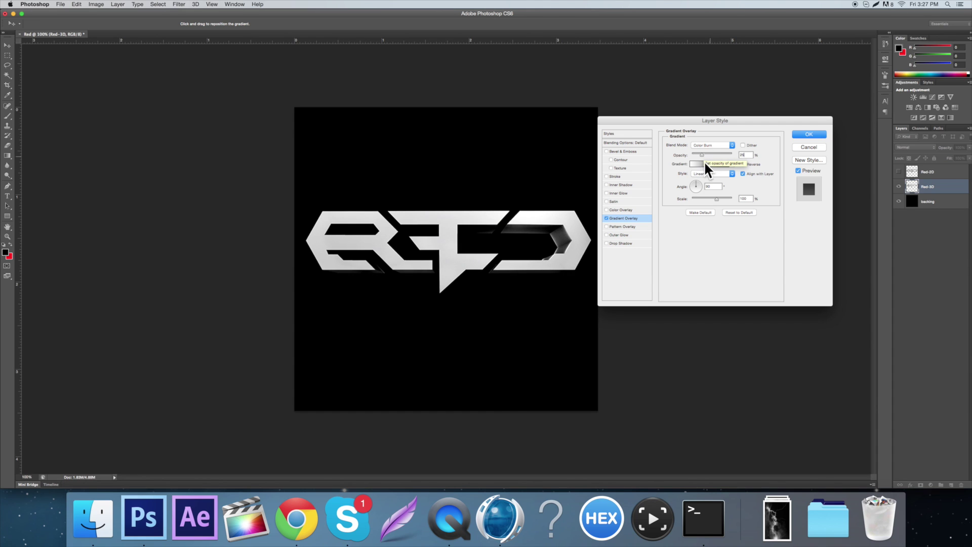
Apply the Gradient Overlay and rasterize it into the Red-3D layer
click(609, 217)
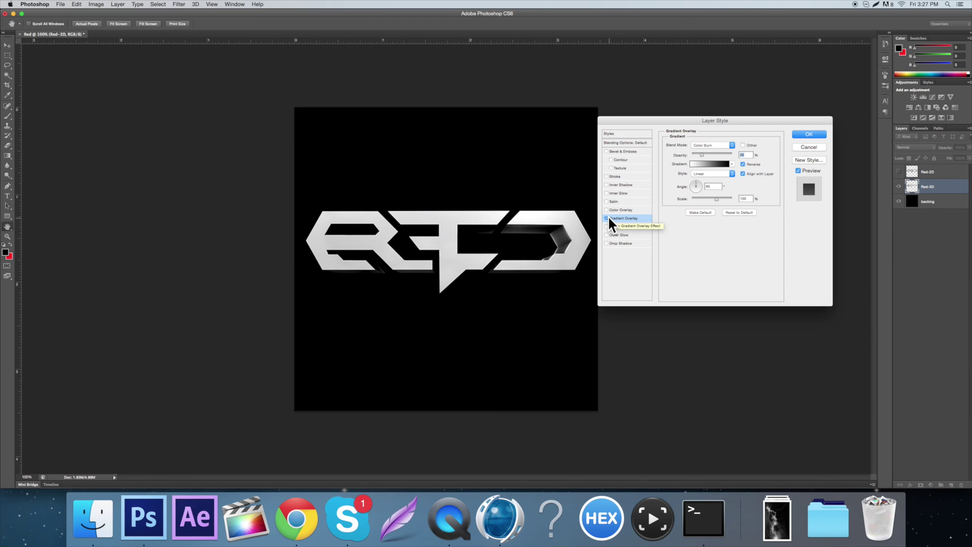
key(Return)
right_click(958, 187)
click(904, 244)
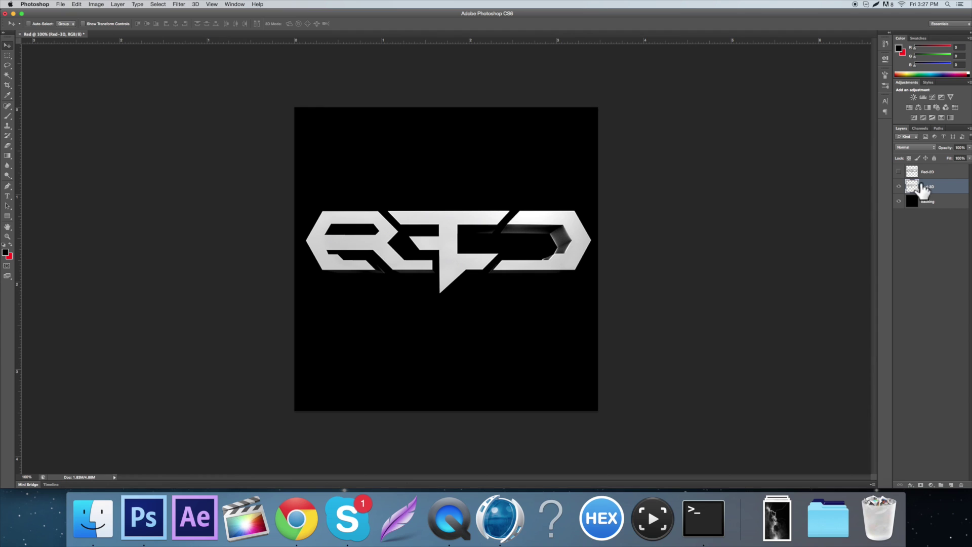
Show the Red-2D layer and set its fill to 0%
click(899, 172)
click(923, 172)
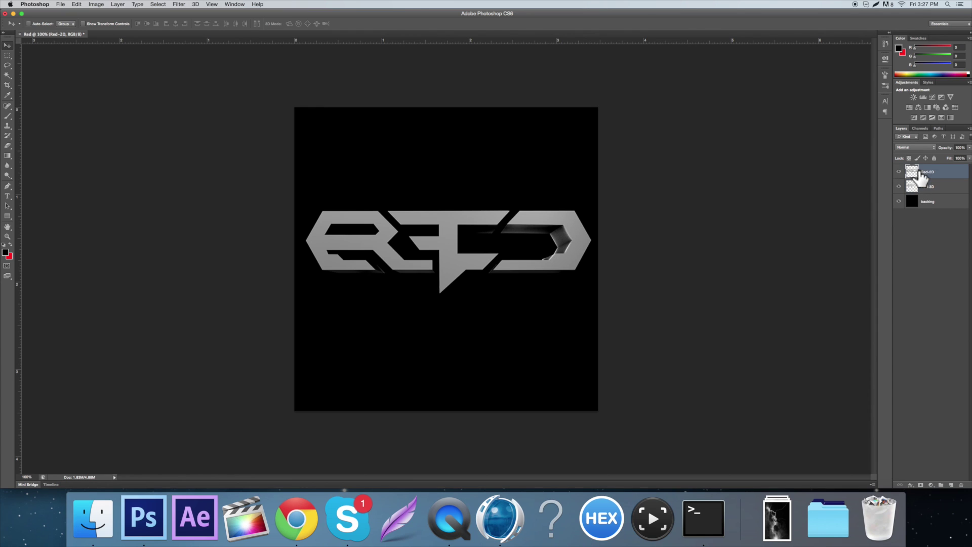
click(970, 158)
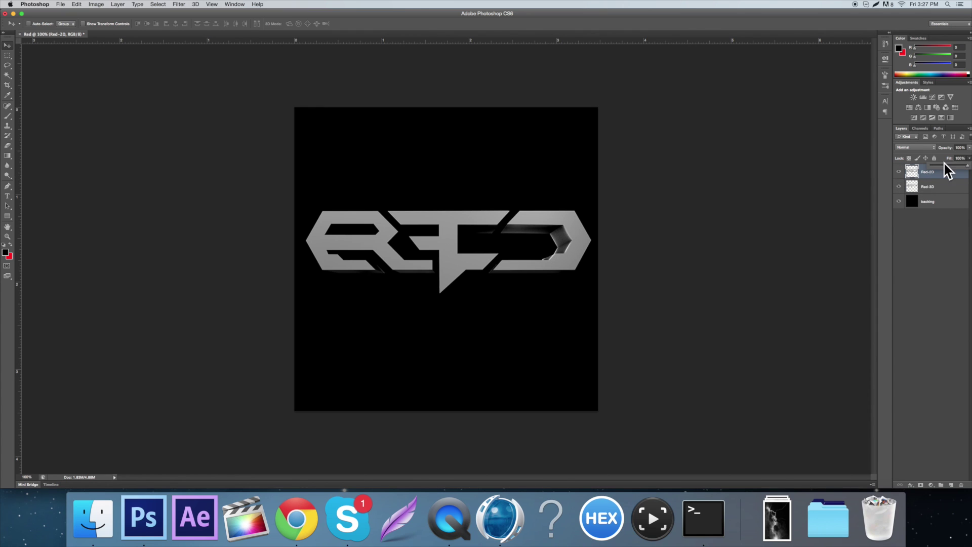
drag(944, 163, 919, 174)
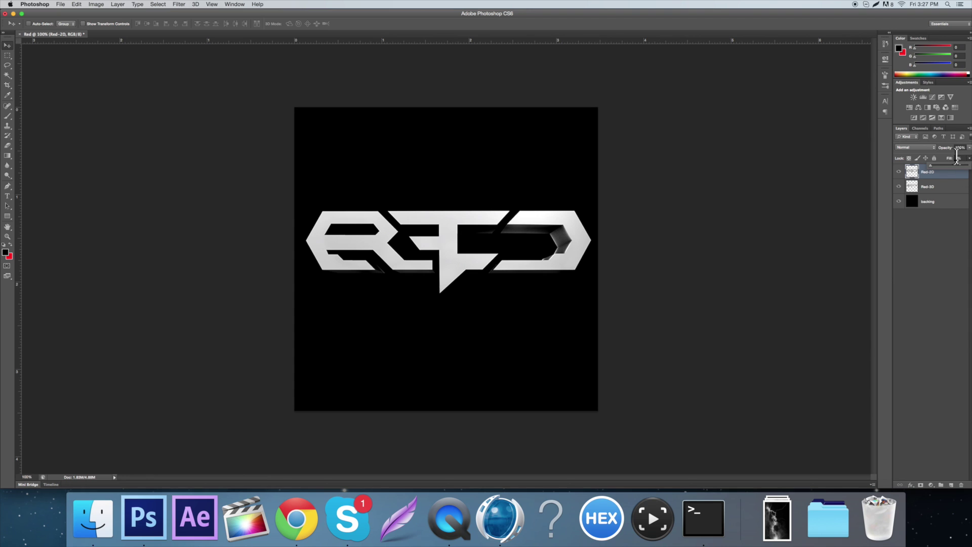
Add an Inner Glow to the Red-2D layer with a size of 10 px
double_click(912, 172)
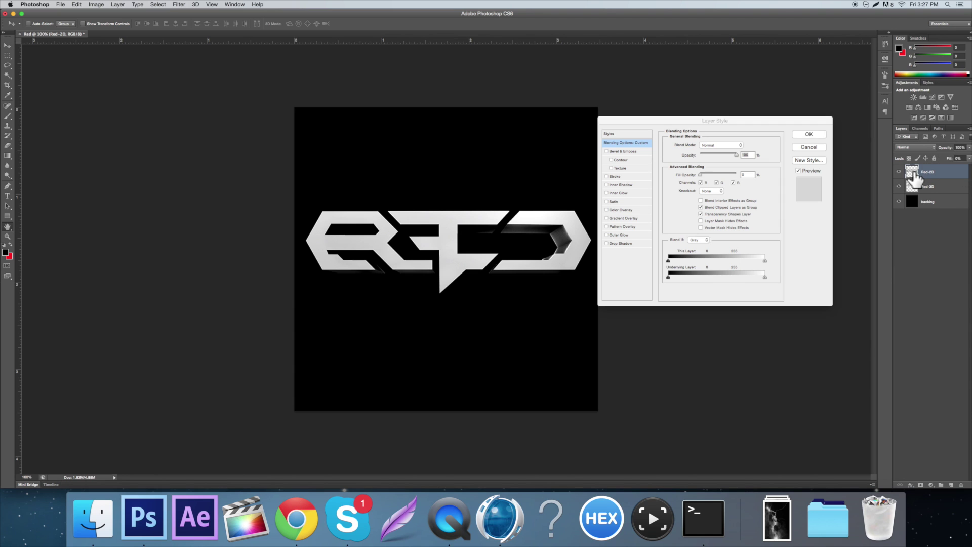
click(618, 192)
drag(704, 221, 694, 220)
text(10)
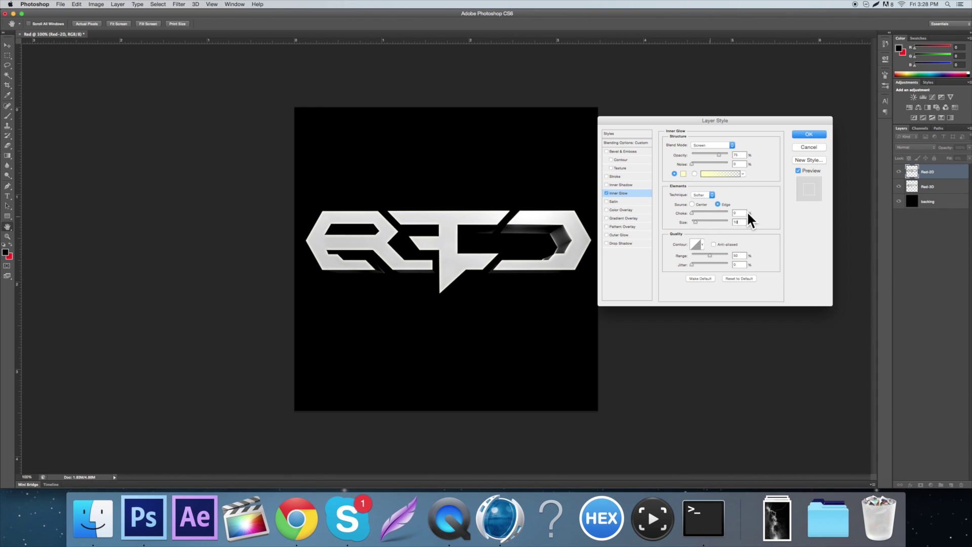
Set the Red-2D layer's Inner Glow to white in Color Dodge mode
click(683, 174)
click(558, 189)
click(683, 174)
mouse_move(479, 189)
mouse_down()
mouse_move(473, 195)
mouse_move(381, 157)
mouse_up()
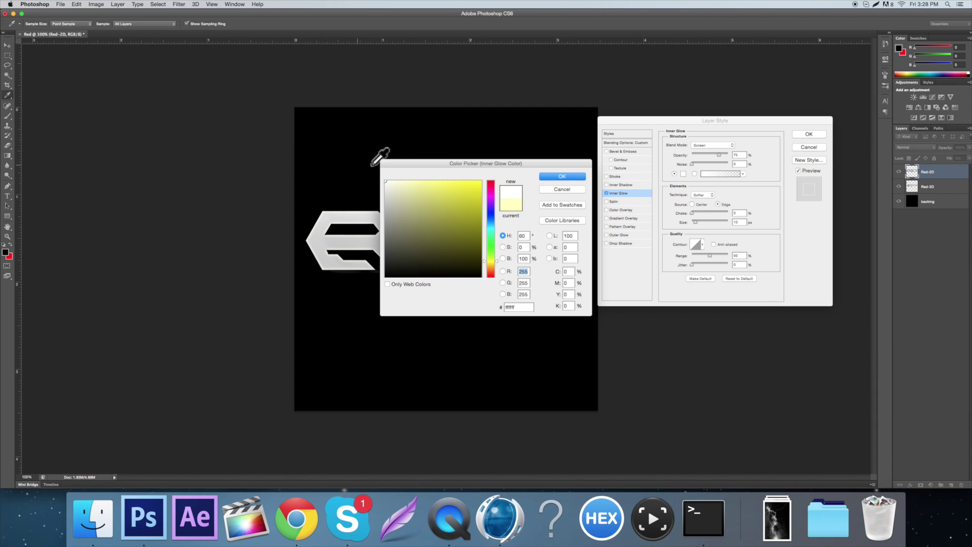
click(584, 175)
click(696, 147)
click(698, 148)
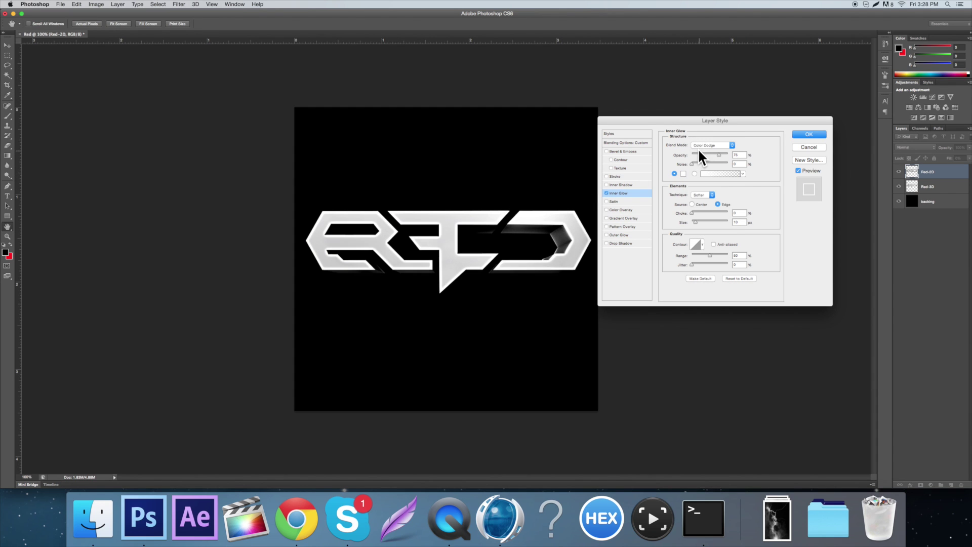
Reduce the size and opacity of the Red-2D layer's Inner Glow and apply the effect
drag(697, 218, 700, 218)
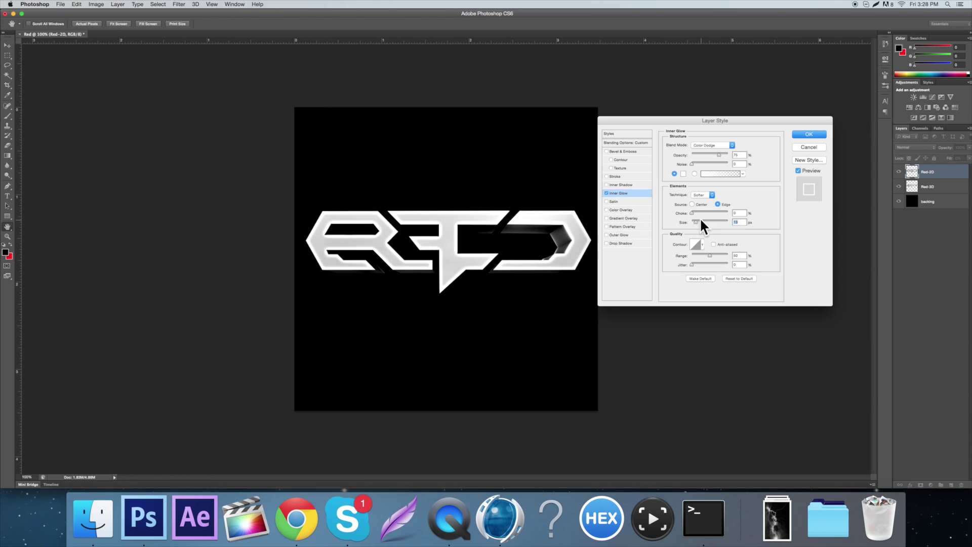
text(15)
drag(707, 156, 719, 154)
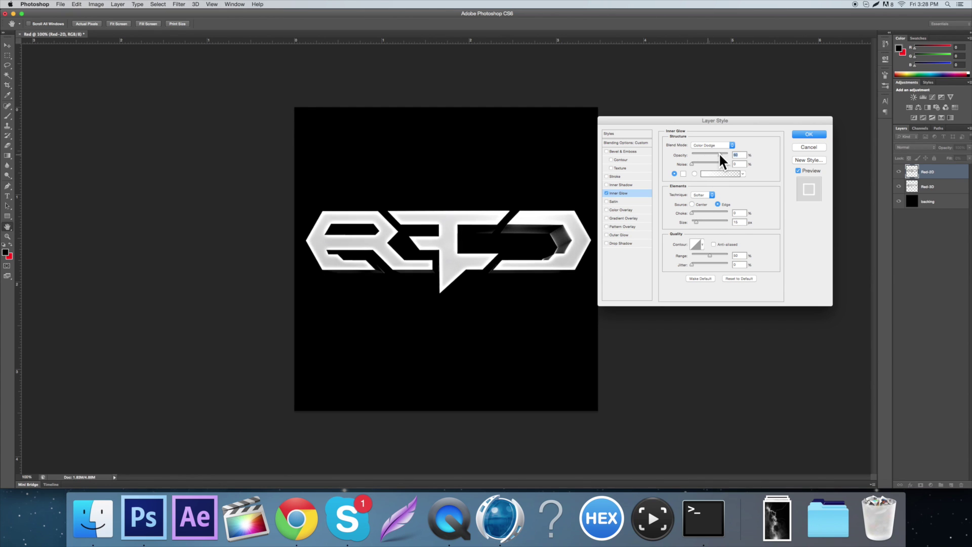
click(694, 220)
click(747, 223)
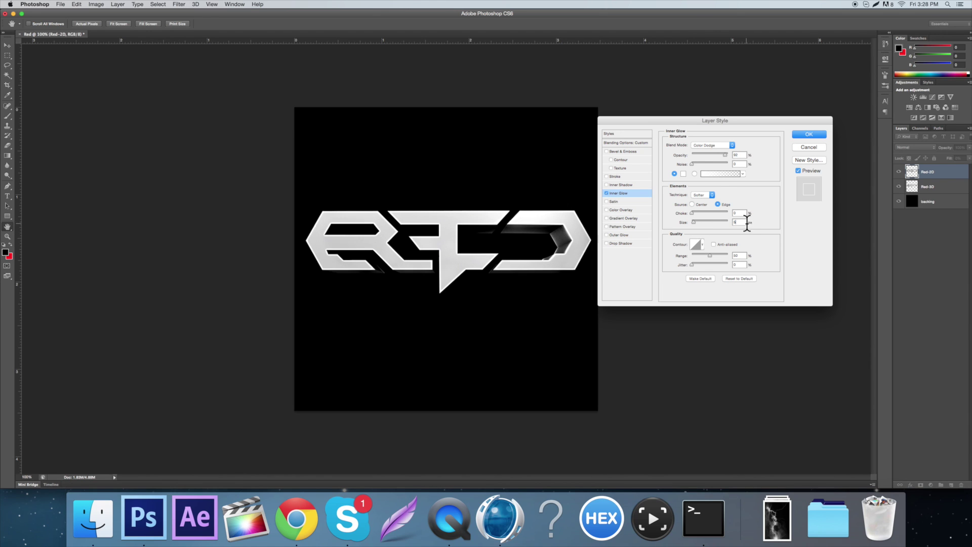
click(704, 154)
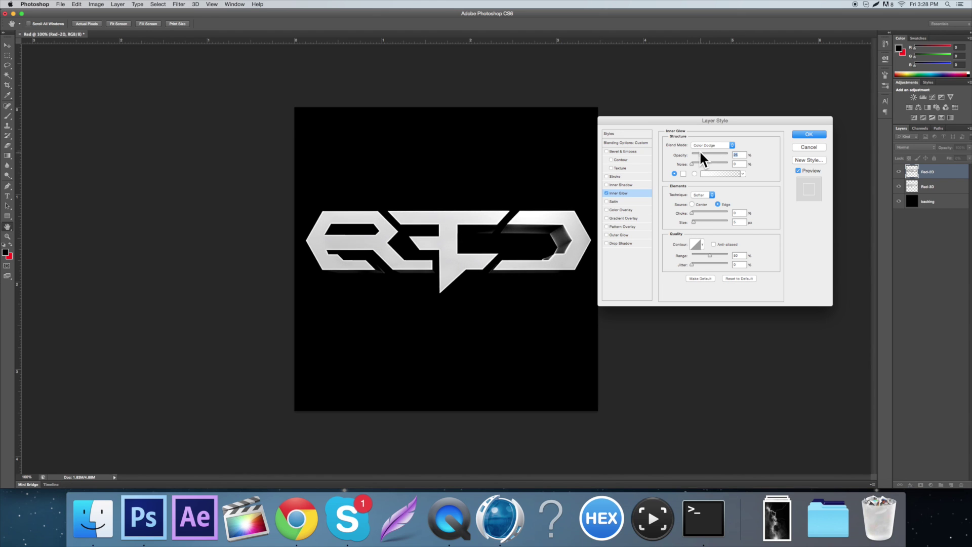
click(821, 133)
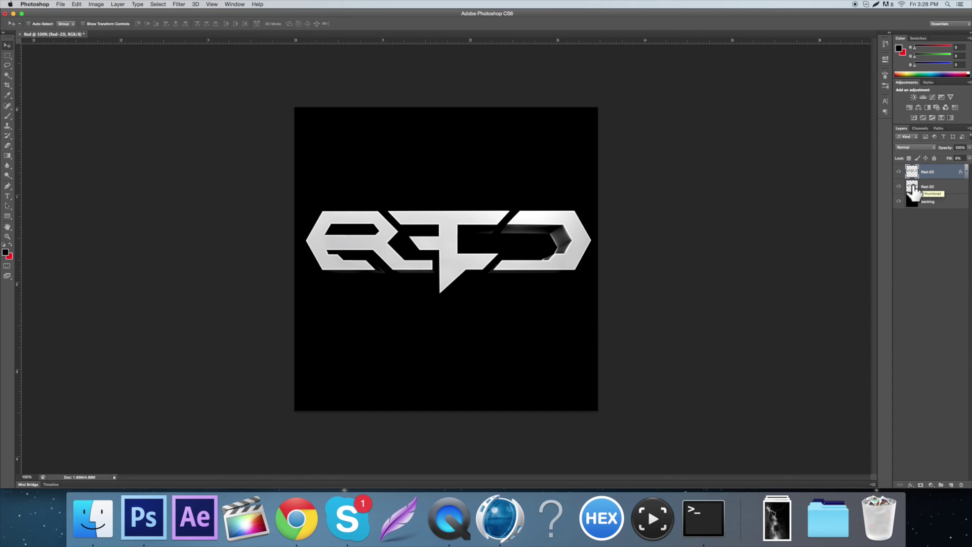
Add a reversed black-and-white Gradient Overlay to the Red-3D layer in Multiply mode, lowering its opacity
double_click(913, 187)
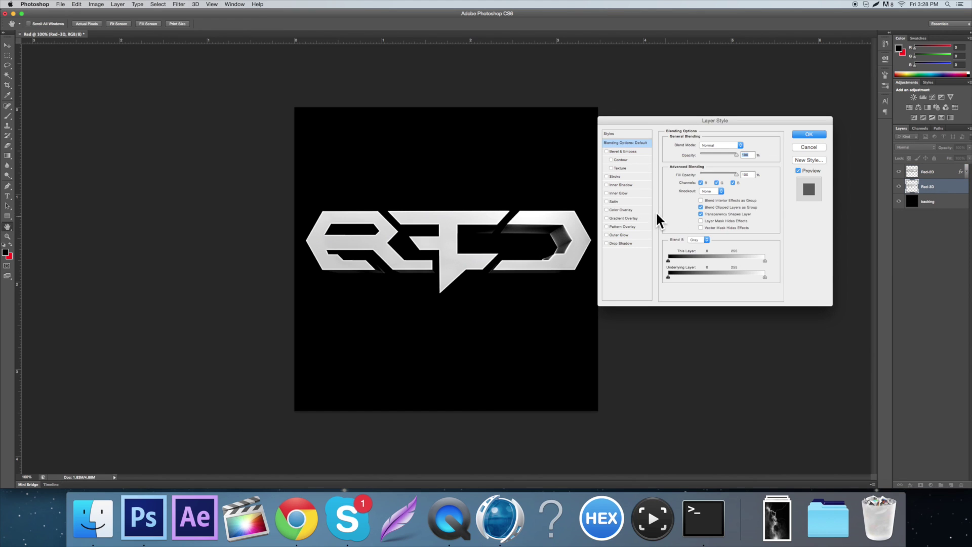
click(625, 218)
click(729, 145)
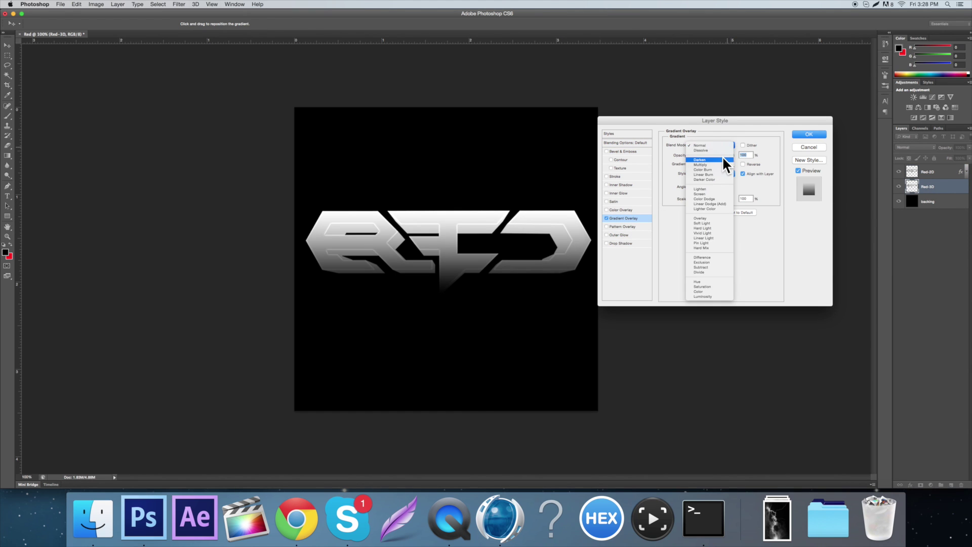
click(719, 160)
click(719, 147)
click(718, 148)
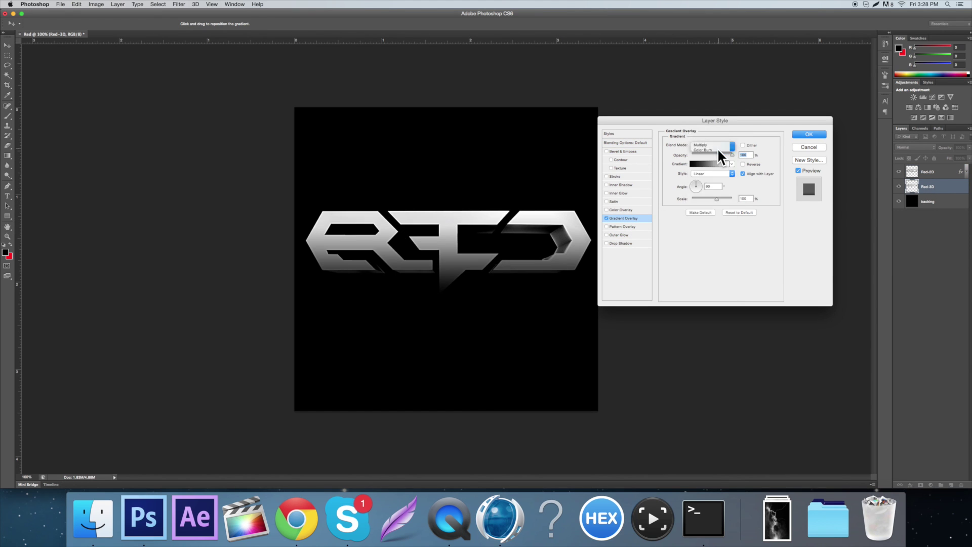
click(743, 164)
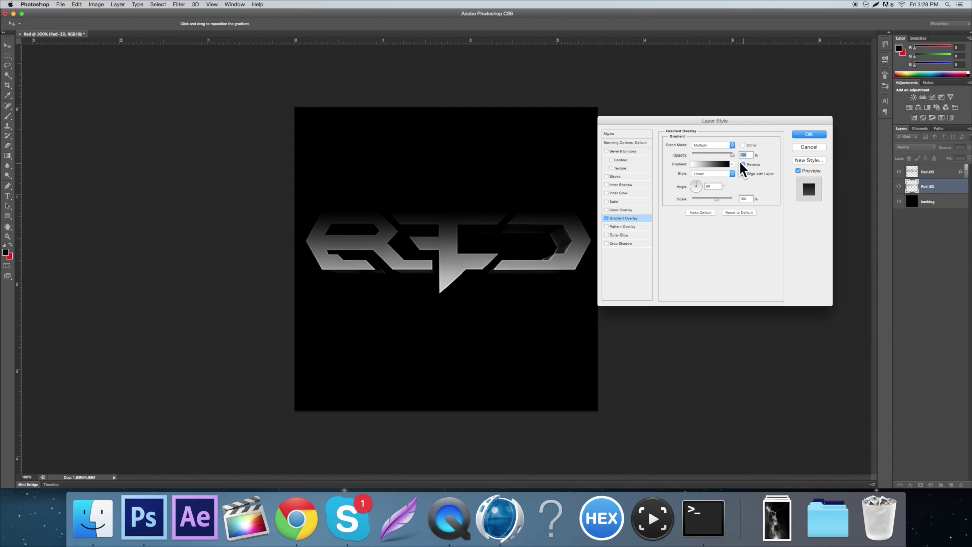
drag(695, 153, 718, 154)
Add a white Color Overlay to the Red-3D layer in Color Dodge mode with lowered opacity and apply the effects
click(628, 208)
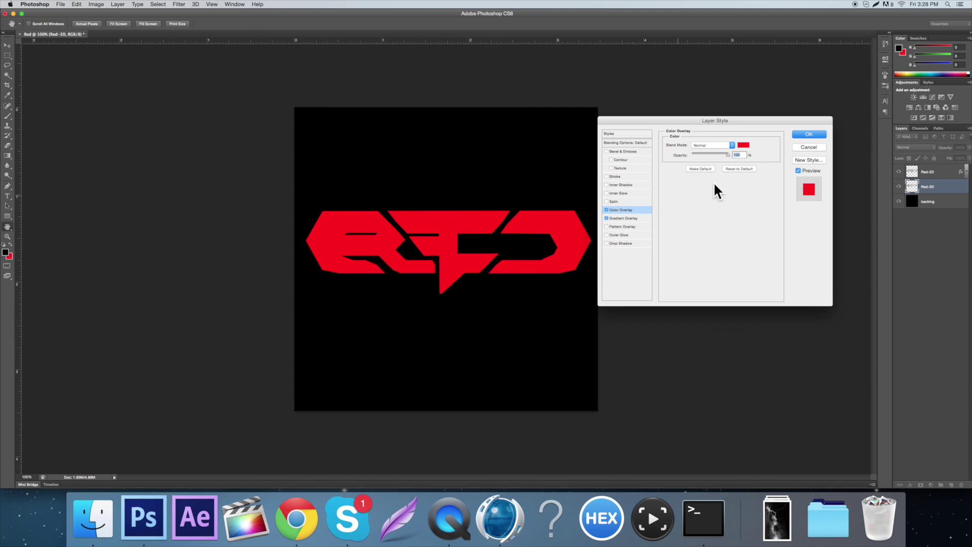
click(745, 144)
drag(419, 193, 385, 181)
click(579, 175)
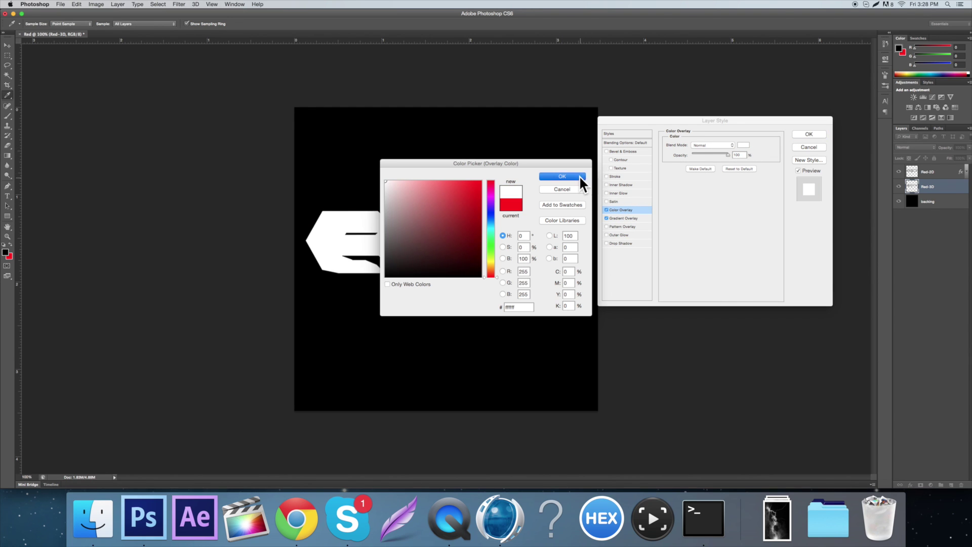
click(699, 145)
click(706, 199)
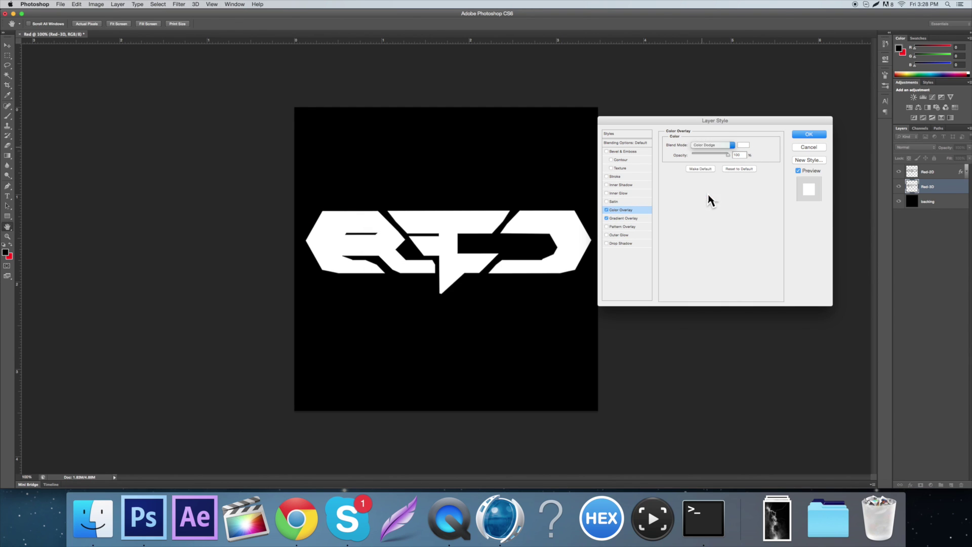
drag(708, 151, 702, 151)
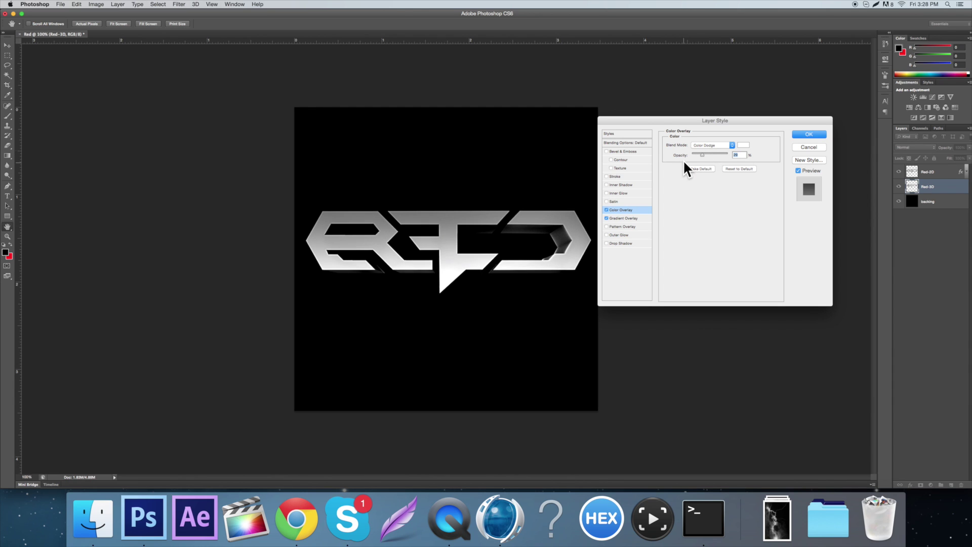
click(805, 135)
Add a black Satin effect to the Red-3D layer in Soft Light mode, adjusting its distance, size and opacity
double_click(912, 187)
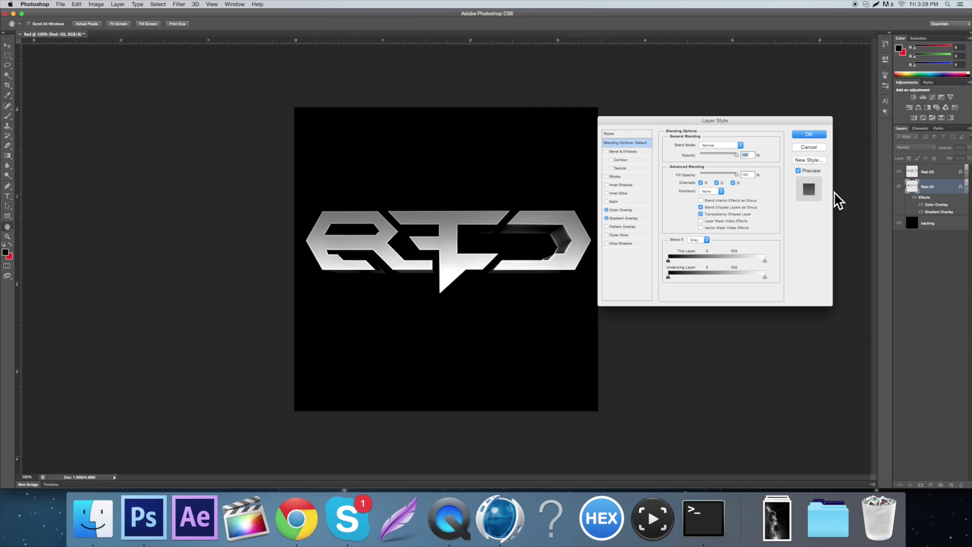
click(633, 202)
mouse_move(702, 179)
mouse_down()
mouse_move(714, 178)
mouse_move(703, 188)
mouse_up()
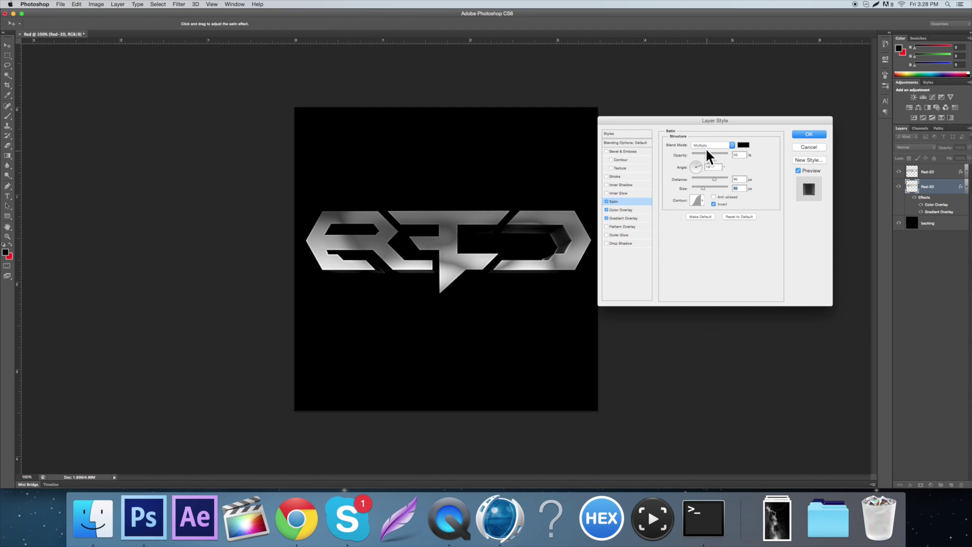
click(708, 145)
click(709, 203)
drag(702, 154, 725, 153)
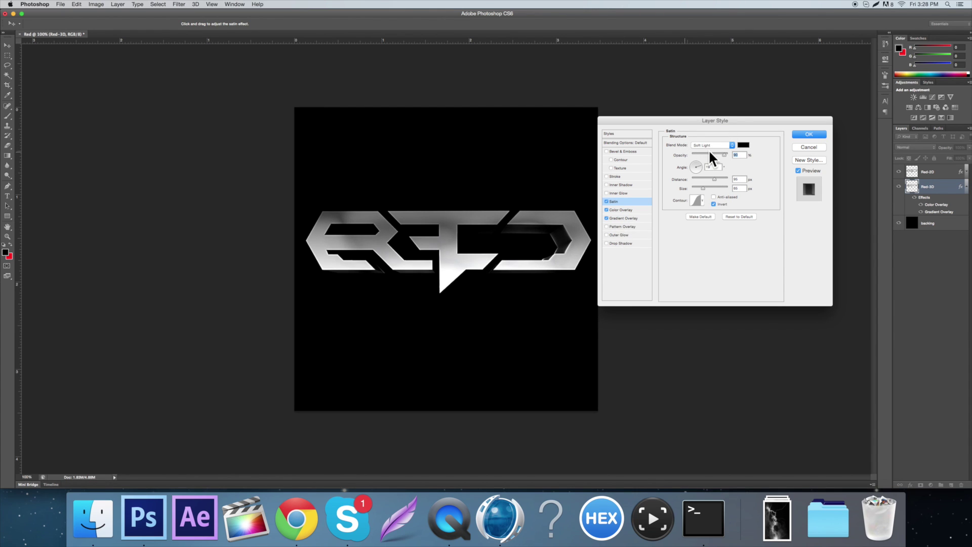
drag(721, 152, 710, 153)
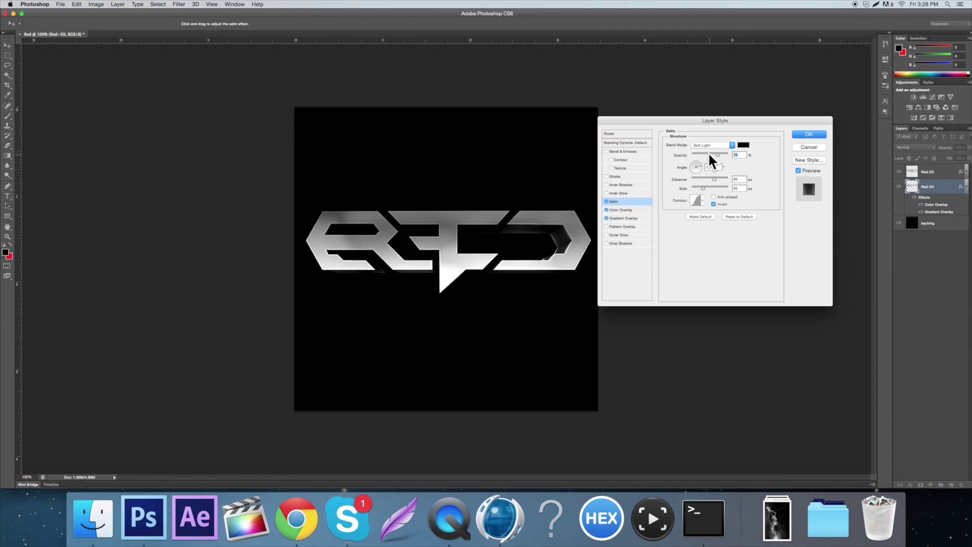
Add a white Inner Glow to the Red-3D layer in Color Dodge mode
click(627, 193)
click(682, 173)
drag(477, 189, 404, 159)
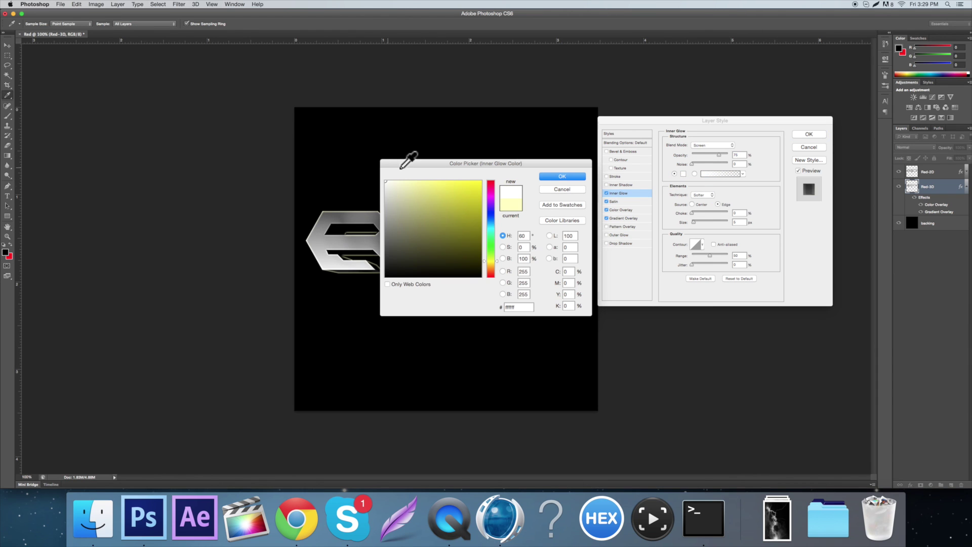
click(561, 174)
click(694, 146)
click(701, 149)
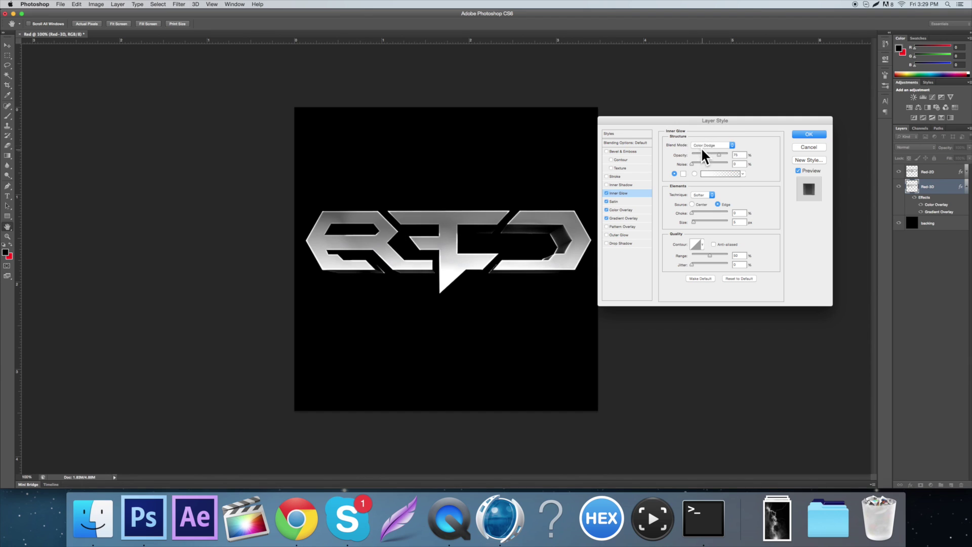
Set the Red-3D layer's Inner Glow opacity to 20% and increase its size slightly
drag(719, 154, 698, 152)
double_click(738, 155)
text(209)
key(BackSpace)
click(696, 221)
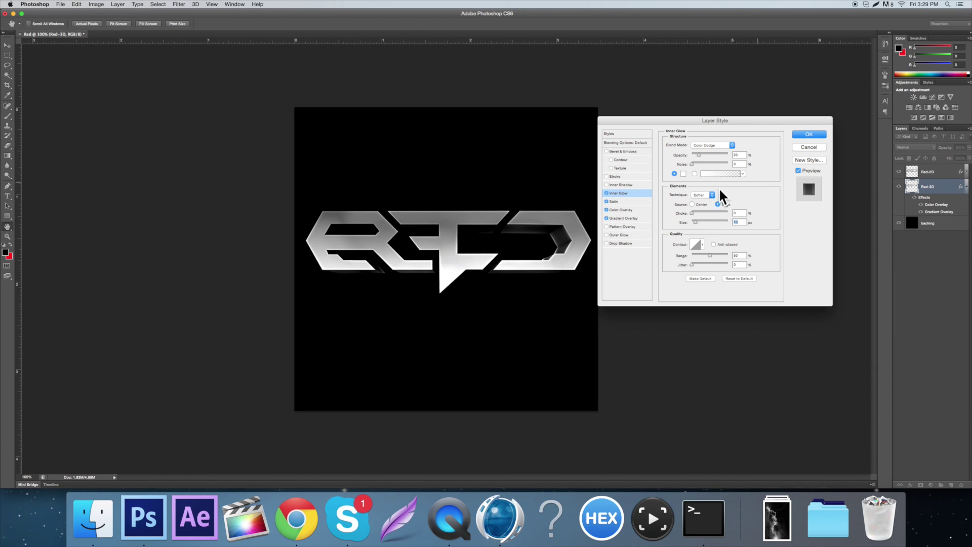
Apply the layer effects and rasterize them into the Red-3D layer
click(805, 134)
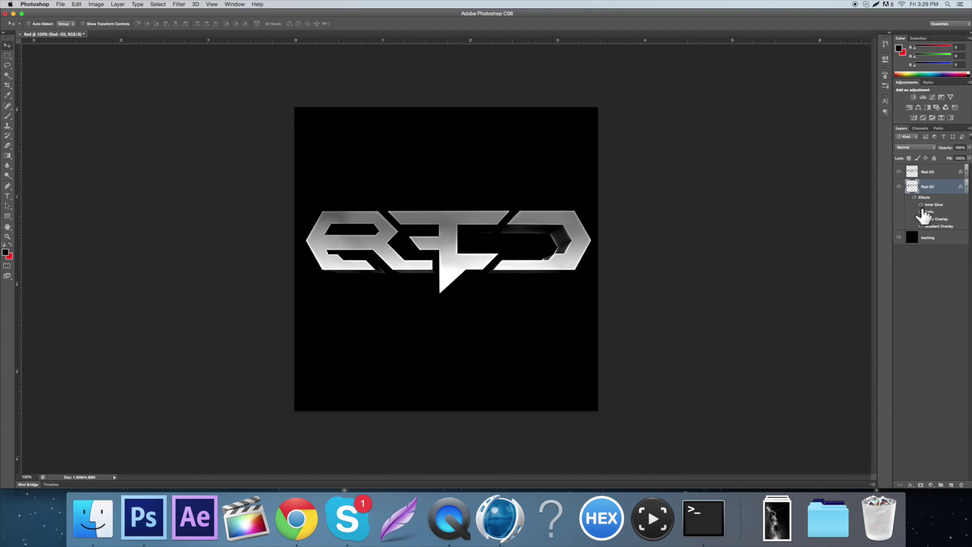
right_click(937, 189)
click(870, 248)
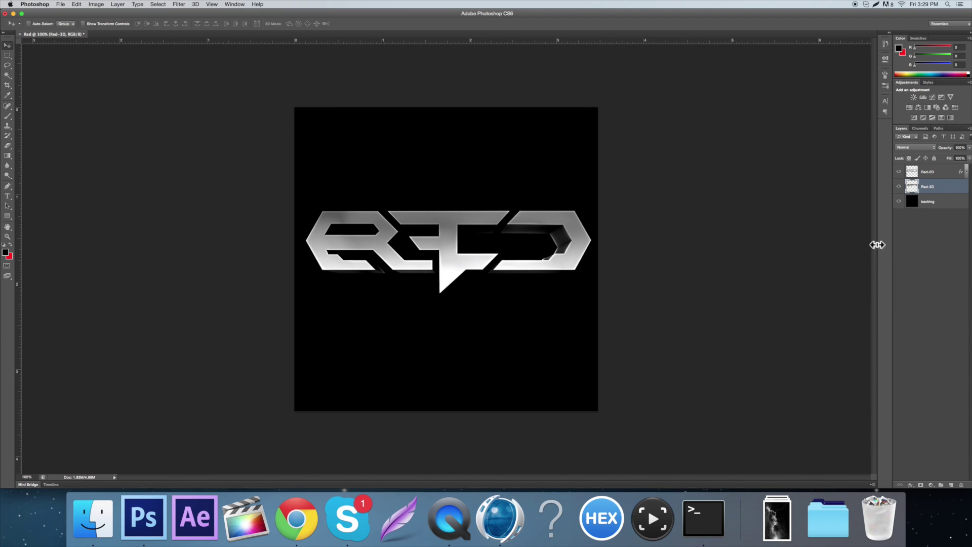
Add a black Drop Shadow to the Red-2D layer in Multiply mode and adjust its size
double_click(912, 172)
click(634, 242)
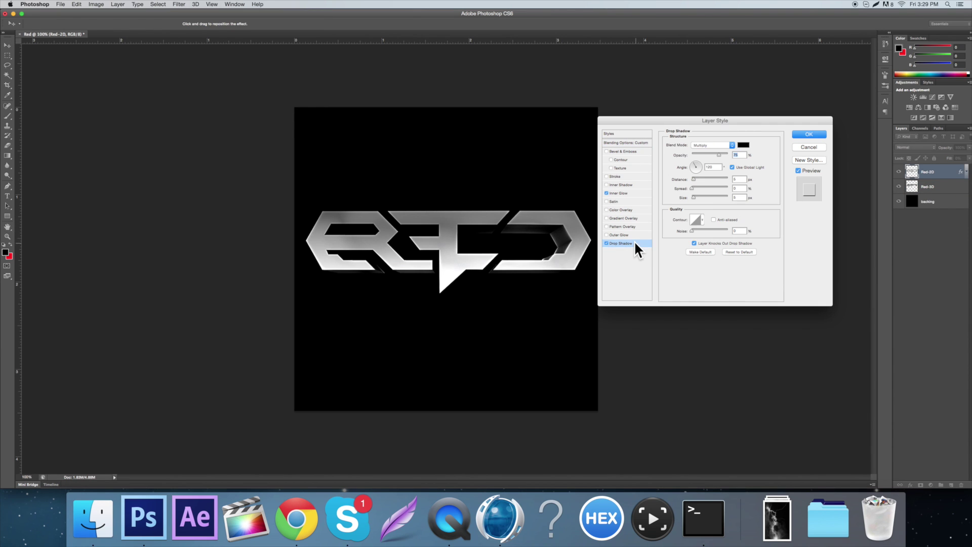
click(696, 195)
Add a white Color Overlay to the Red-2D layer in Color Dodge mode with reduced opacity and apply the effects
click(626, 209)
click(743, 145)
drag(465, 190, 345, 141)
click(562, 176)
click(711, 146)
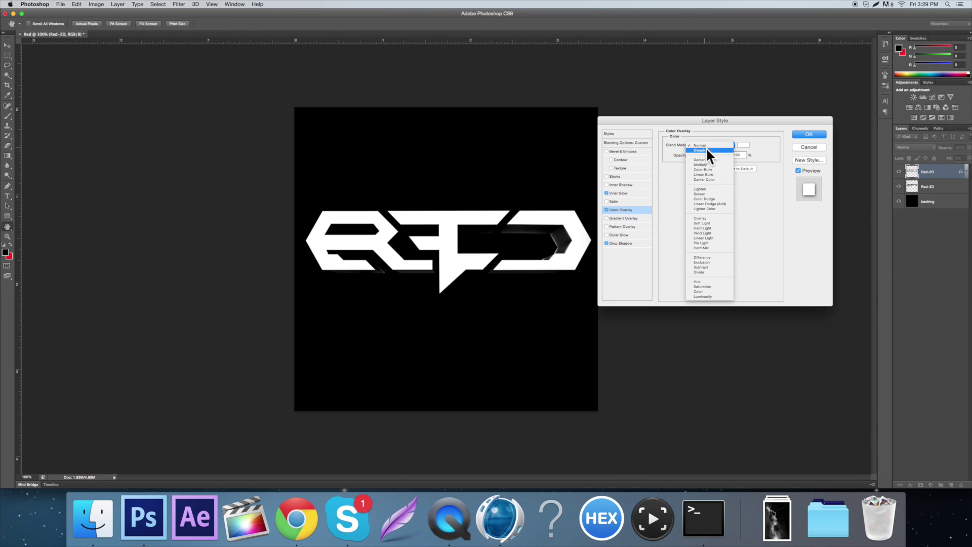
click(719, 200)
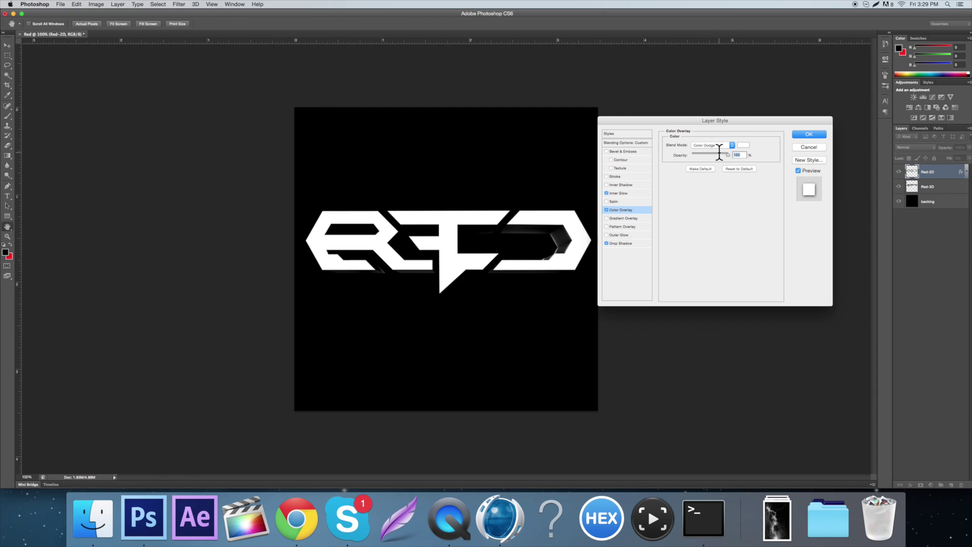
text(50)
key(Return)
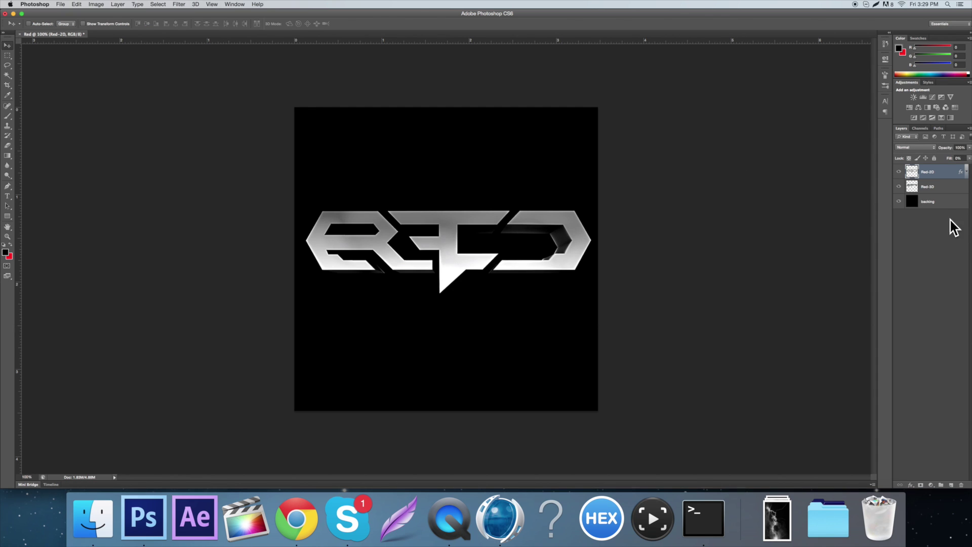
Inspect the Red-2D layer's list of effects and compare the logo with the layer hidden and shown
click(965, 173)
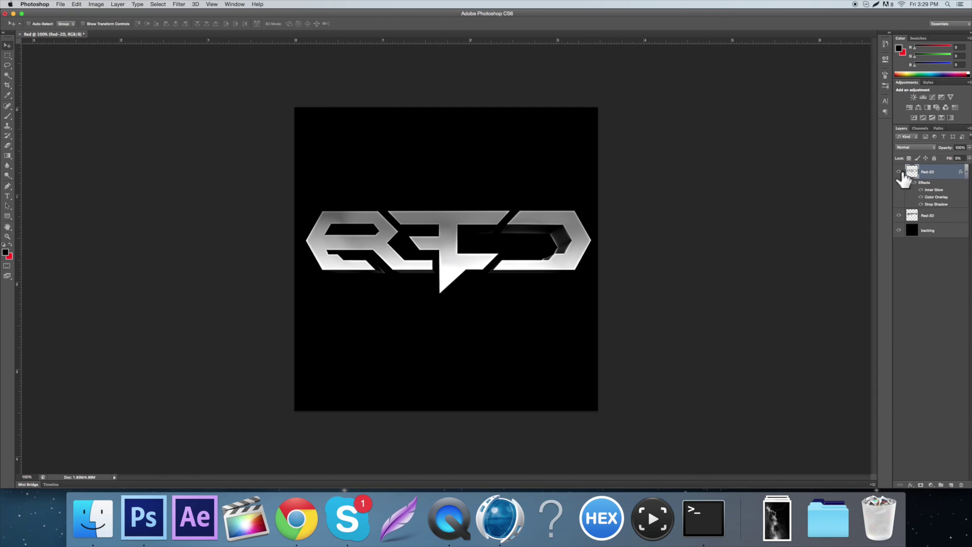
click(899, 171)
click(966, 172)
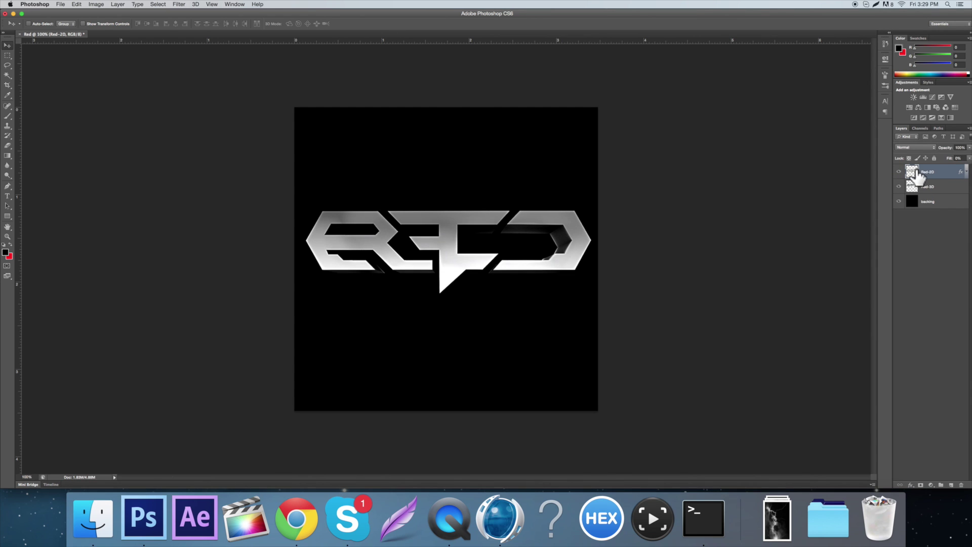
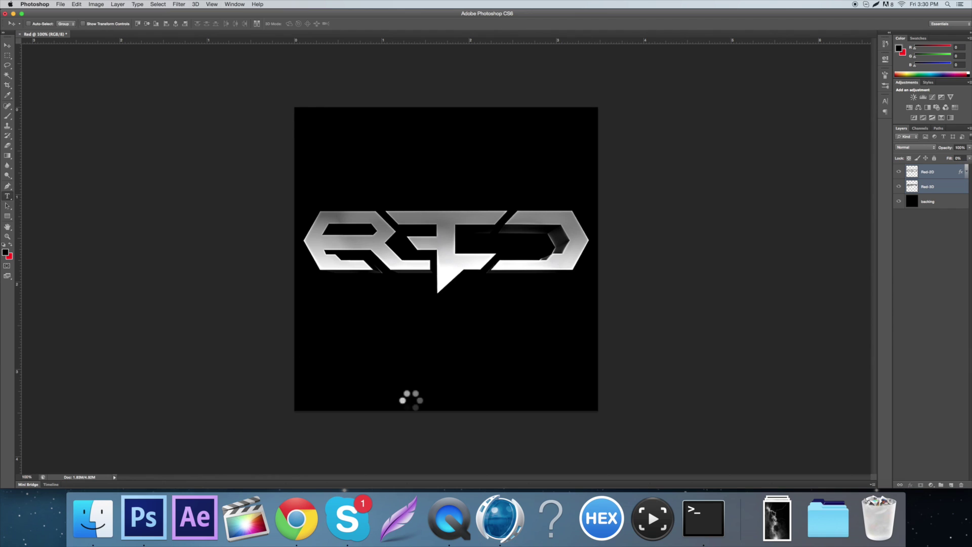
Add the word "TEXT" in white as a new text layer below the logo
click(393, 372)
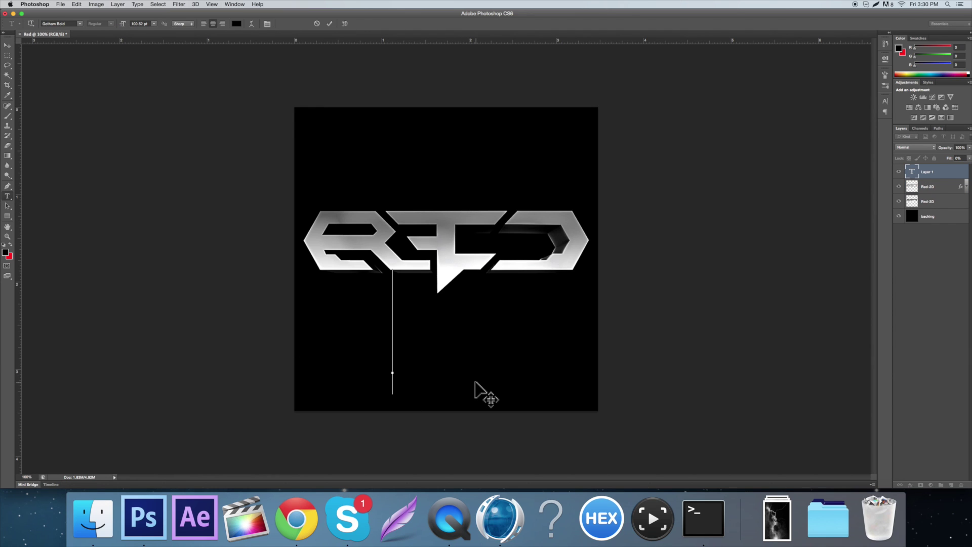
text(CLOTHING)
key(super+a)
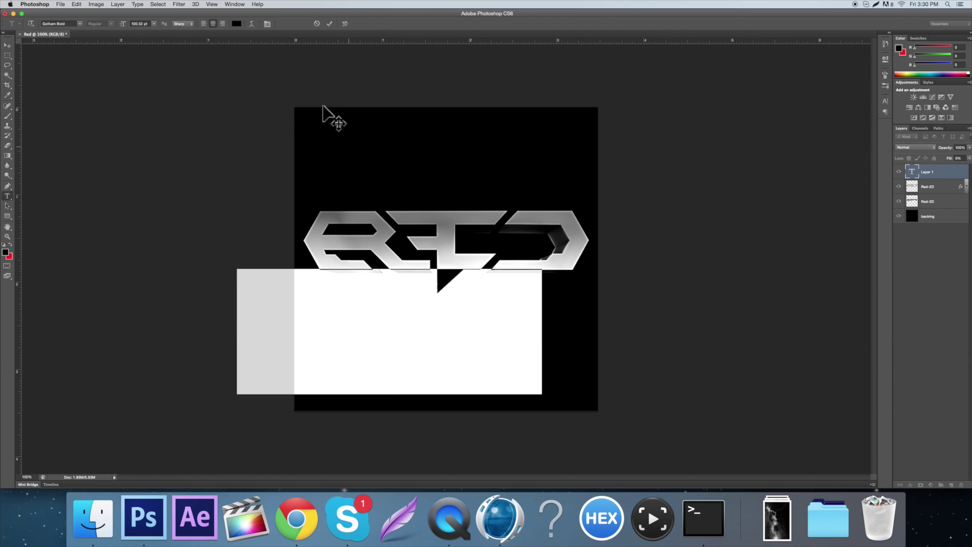
click(236, 23)
drag(428, 182, 350, 143)
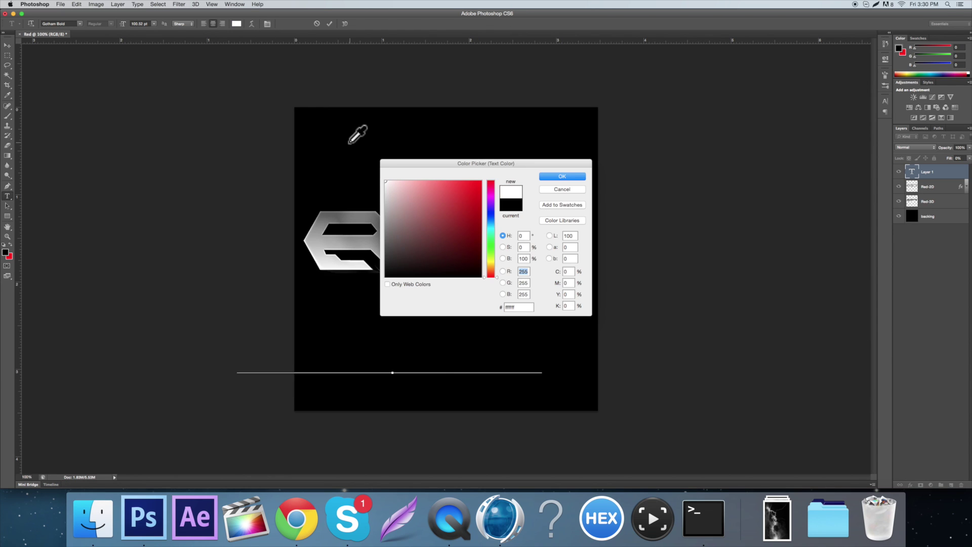
key(Return)
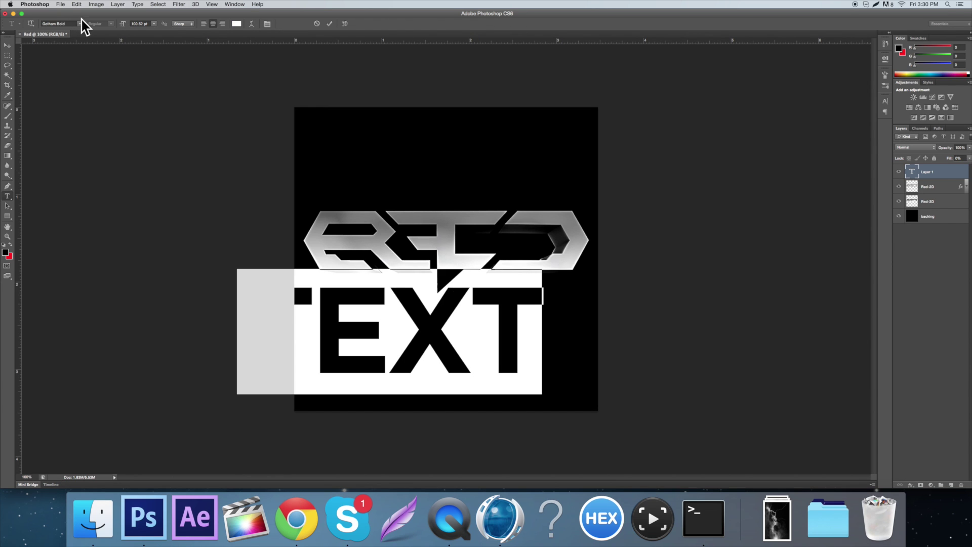
click(154, 24)
click(8, 45)
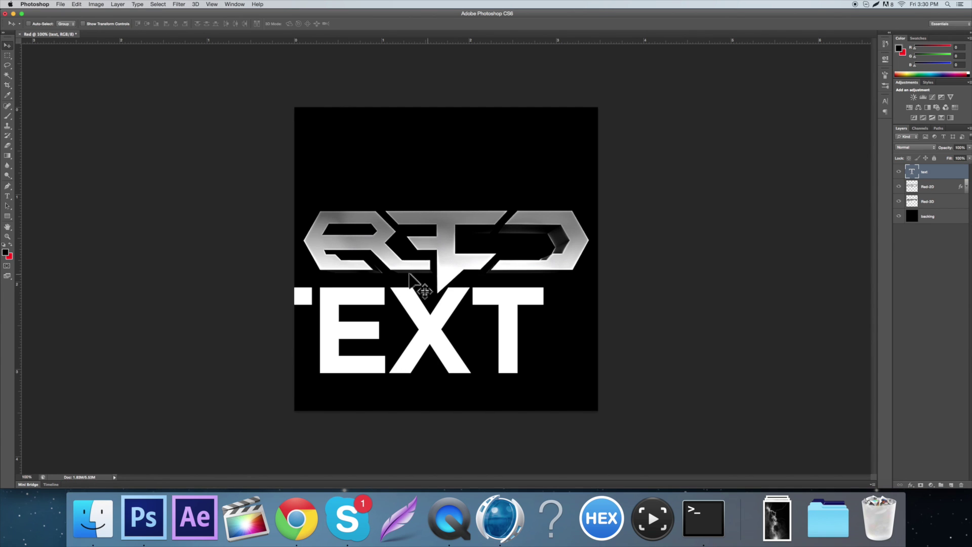
Scale the "TEXT" layer down and centre it horizontally on the canvas beneath the logo
drag(489, 337, 542, 358)
key(ctrl+t)
drag(601, 413, 503, 357)
key(Return)
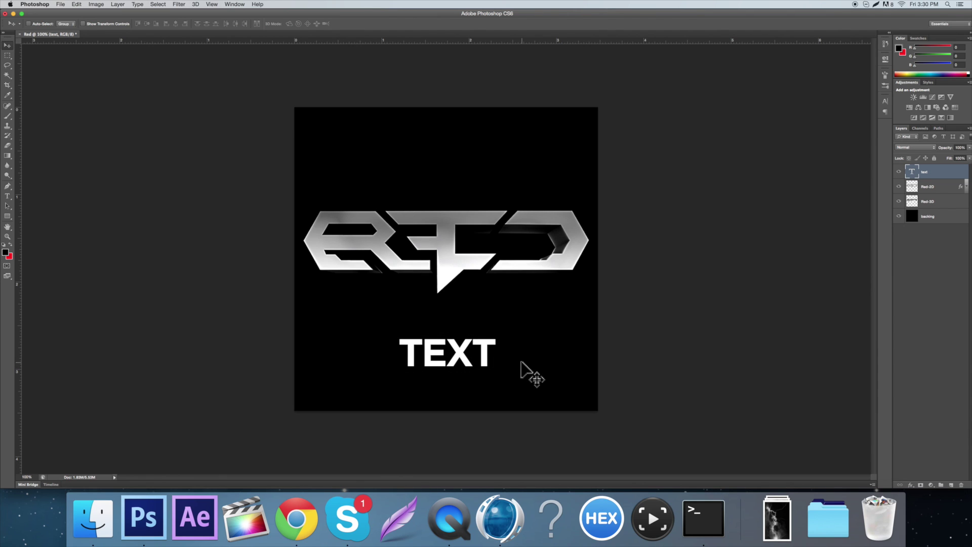
key(ctrl+a)
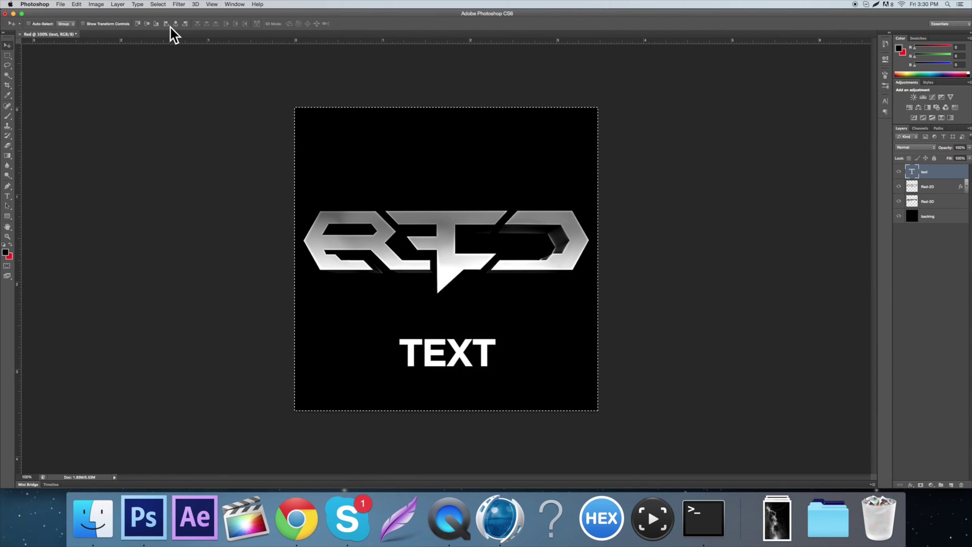
click(176, 24)
key(ctrl+d)
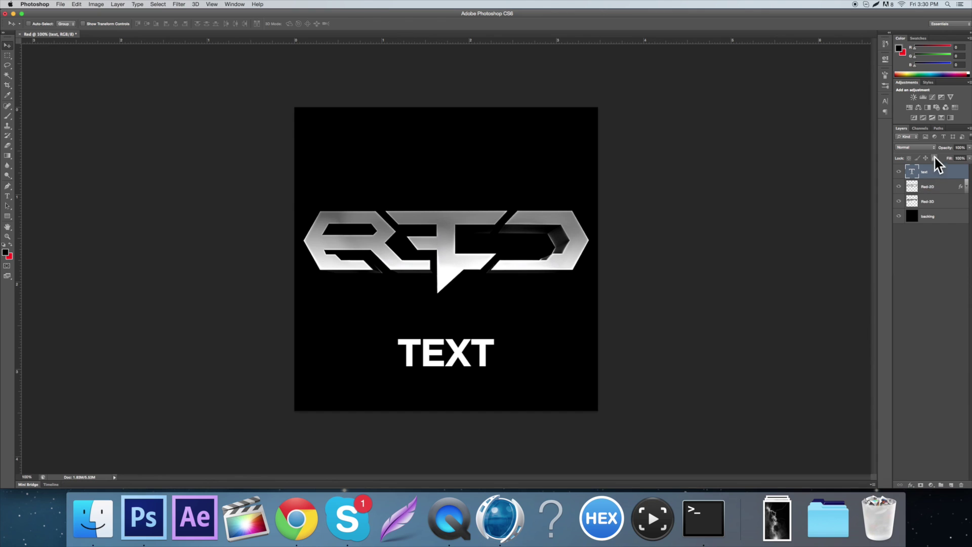
Add a reversed black-to-white linear Gradient Overlay to the text layer and reduce its opacity
double_click(937, 172)
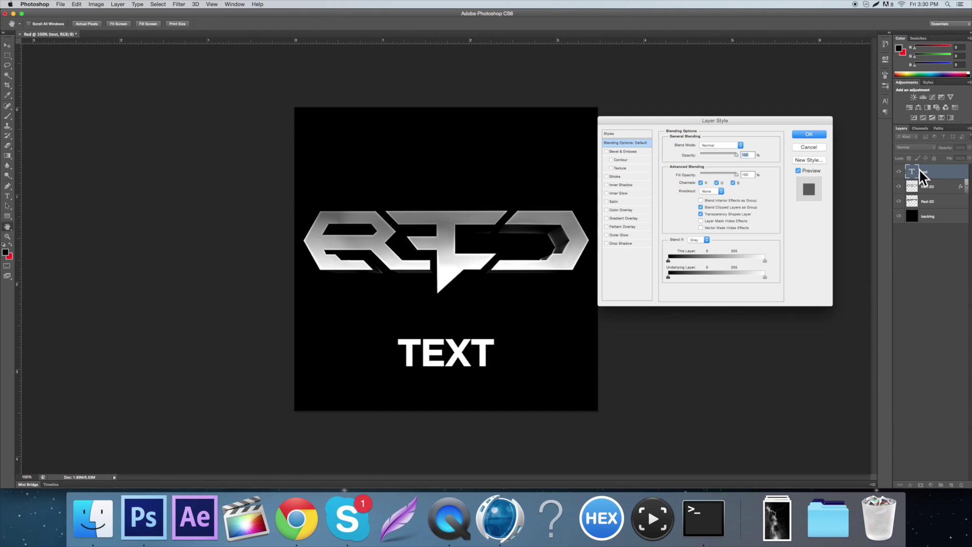
click(630, 218)
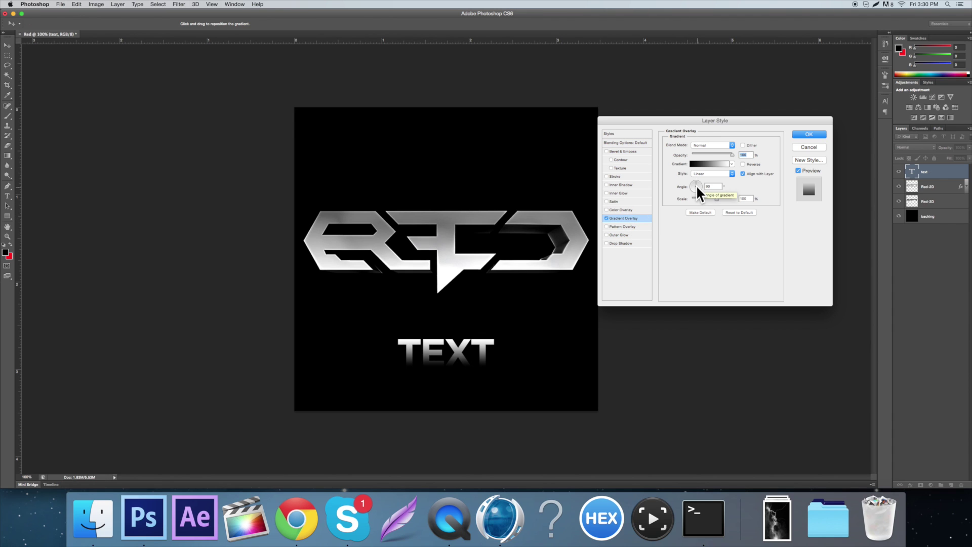
click(742, 163)
drag(716, 153, 723, 154)
text(90)
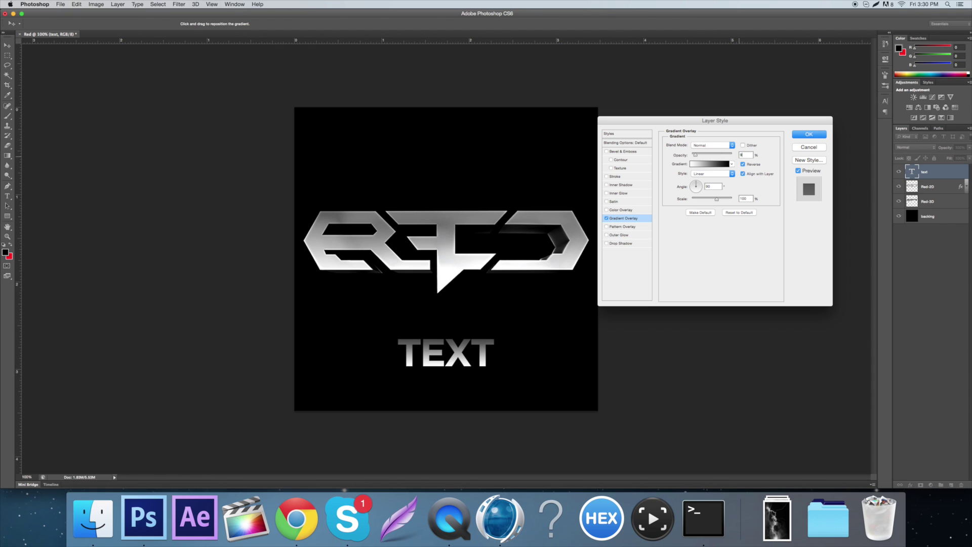
Add a small white Inner Glow to the text layer in Color Dodge mode and lower its opacity
click(622, 193)
click(695, 221)
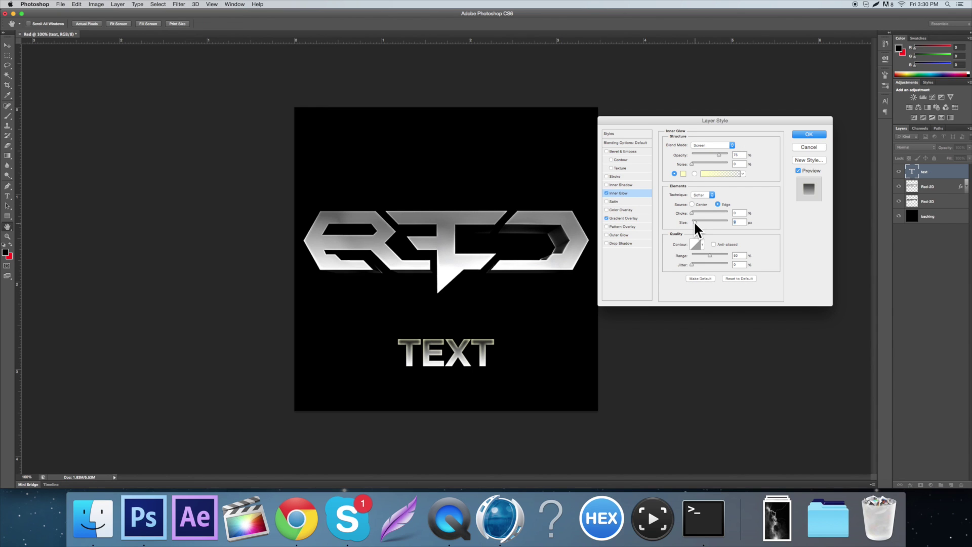
click(684, 174)
click(371, 166)
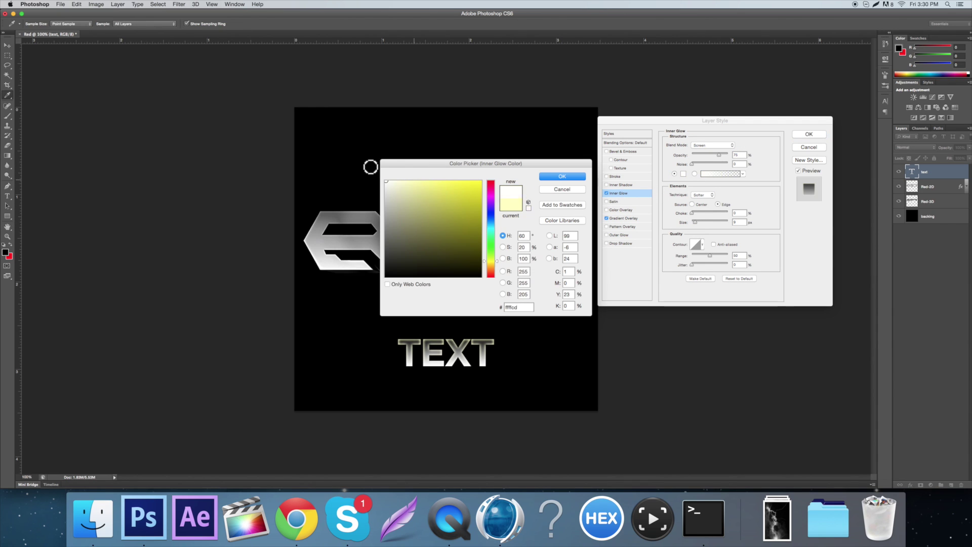
click(561, 176)
click(703, 146)
click(703, 148)
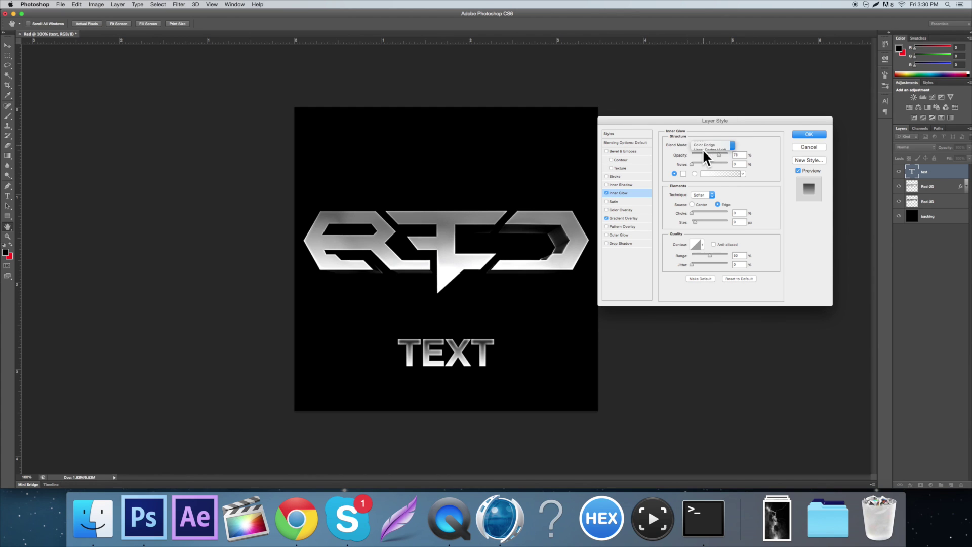
drag(713, 154, 715, 154)
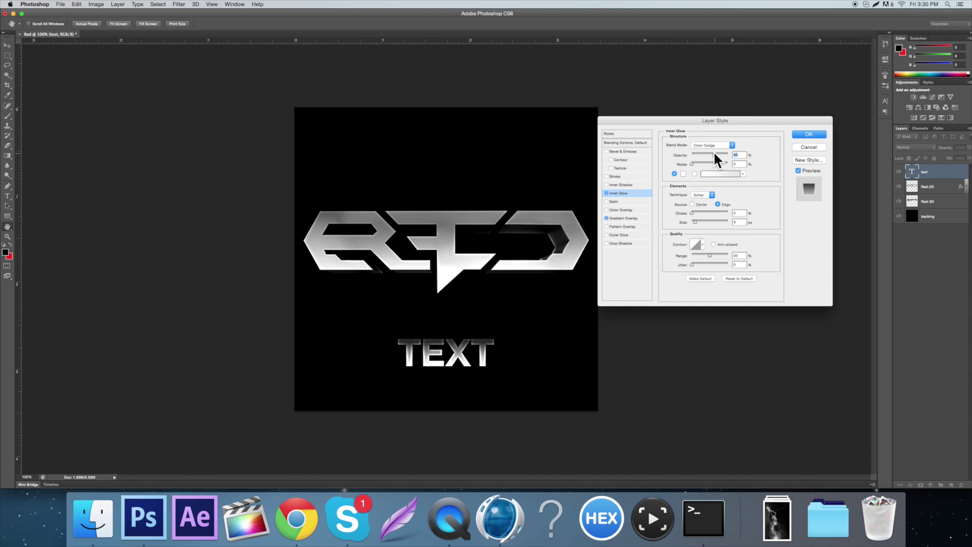
Add a black Multiply Drop Shadow to the text layer, adjust its size and spread, and apply the effects
click(620, 243)
click(698, 196)
drag(698, 189, 694, 188)
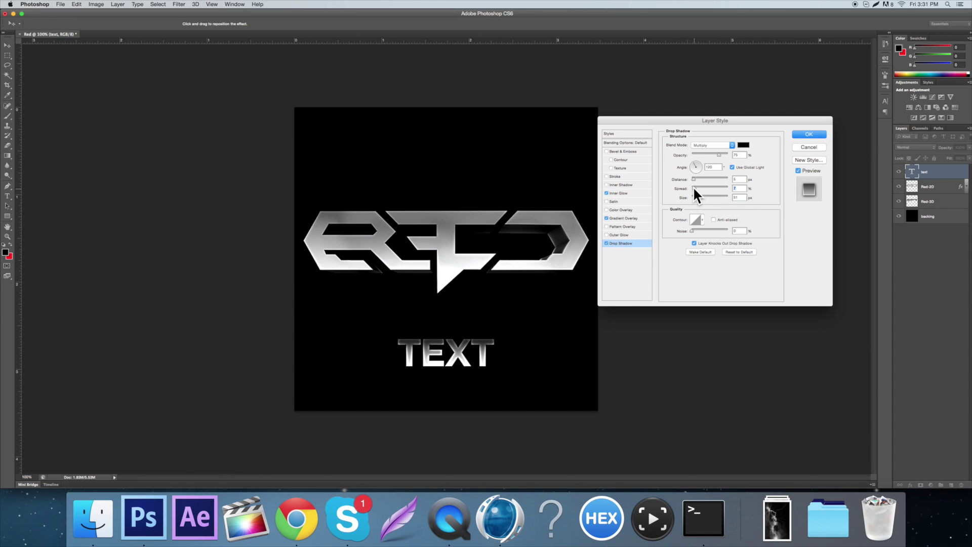
click(809, 133)
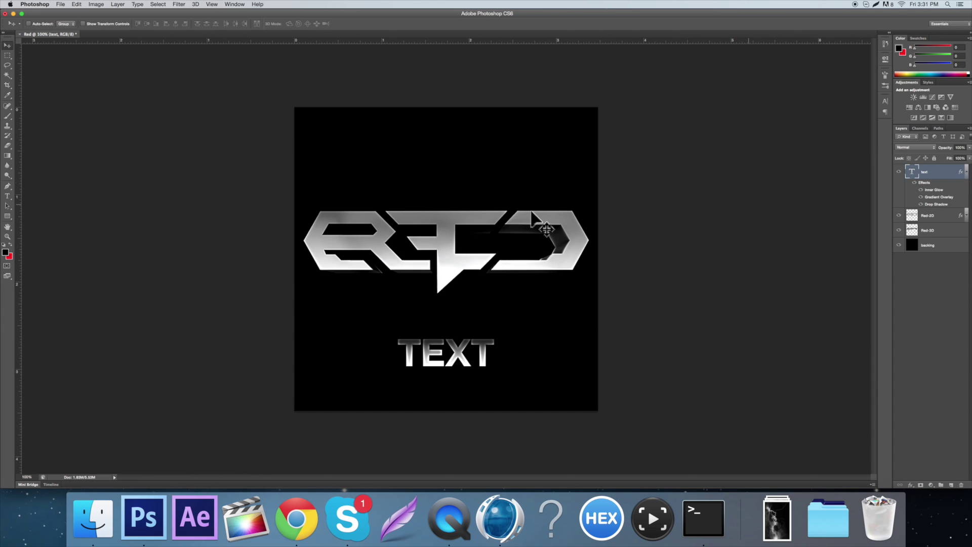
Collapse the text layer's effects list and warp the text in the Arch style with a bend of 1%
click(966, 172)
key(super+t)
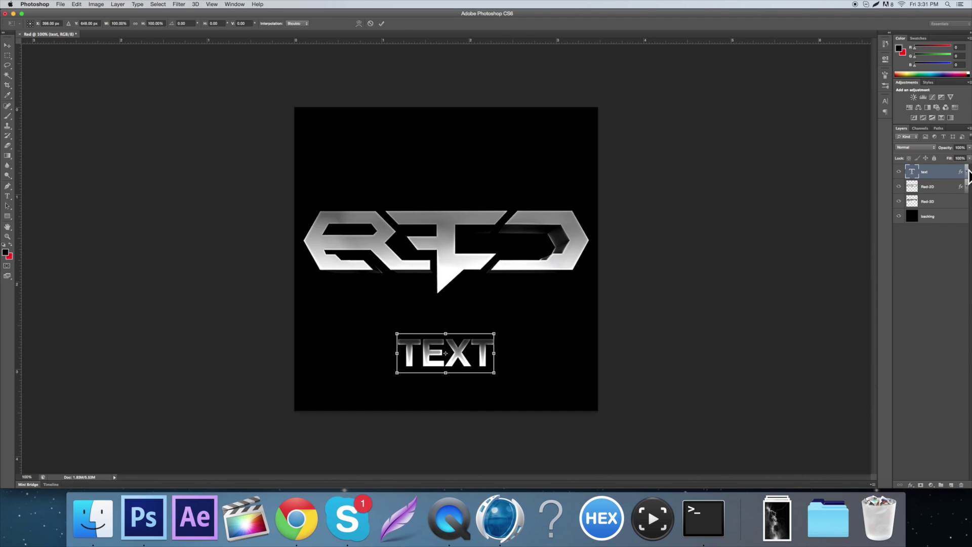
click(359, 23)
click(83, 23)
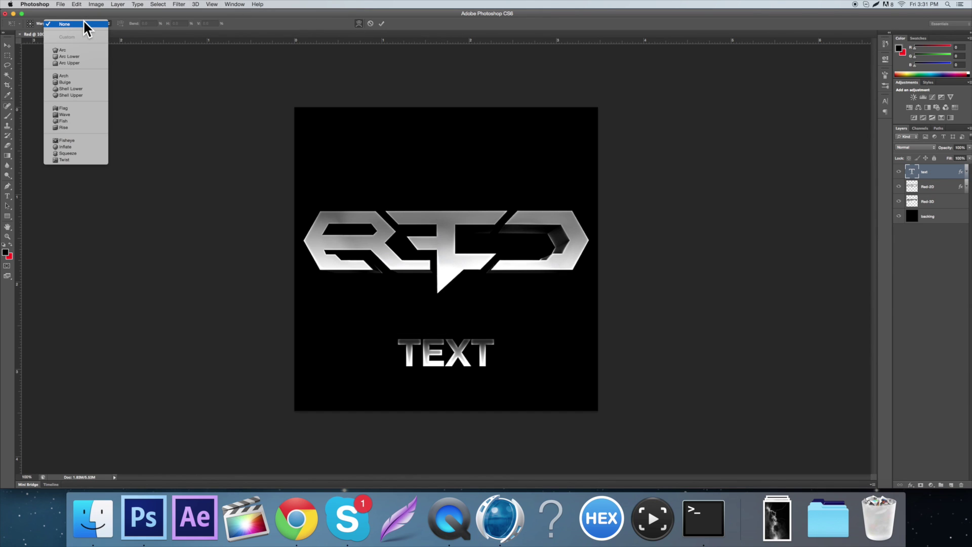
click(83, 76)
click(150, 23)
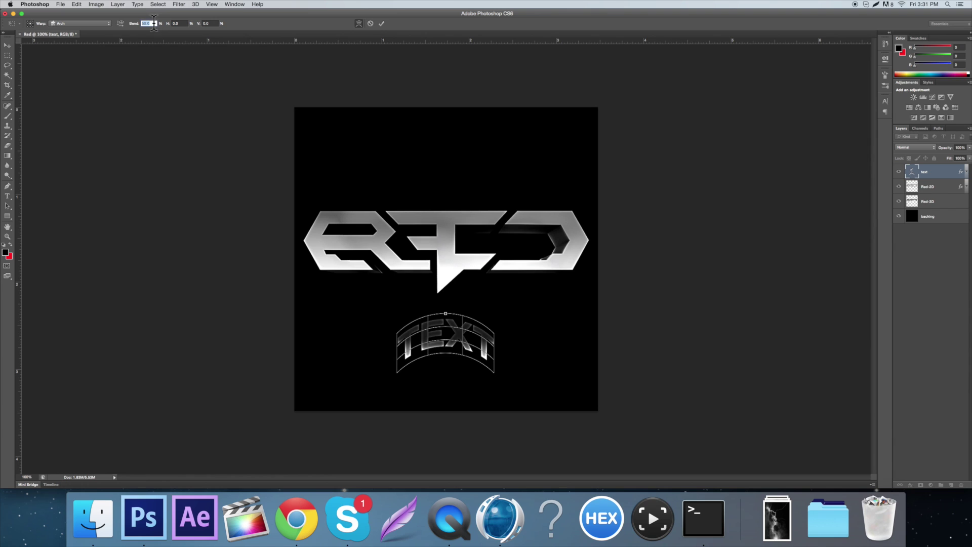
text(0)
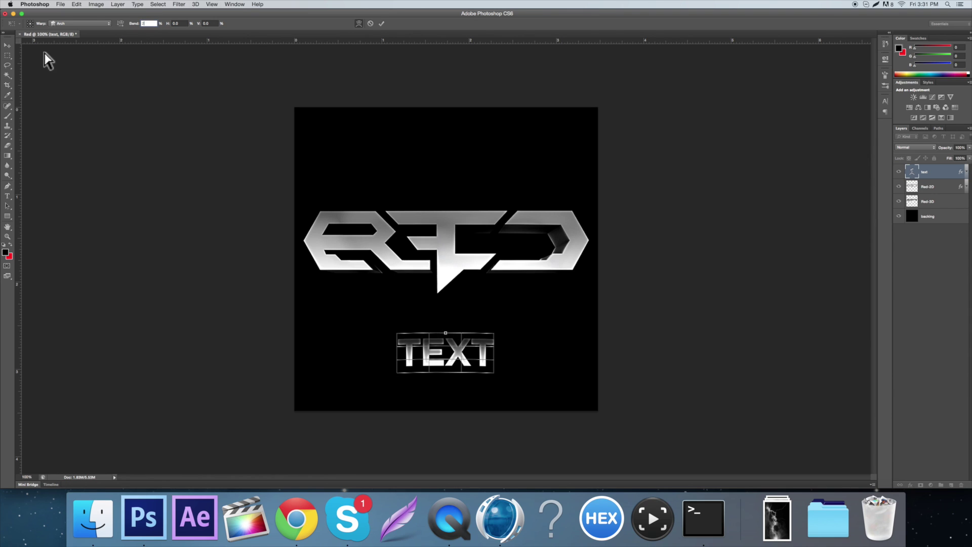
text(1)
Give the warp a slight vertical distortion, apply the transformation, and compare the text layer hidden and shown
click(184, 22)
click(210, 23)
text(1)
text(4)
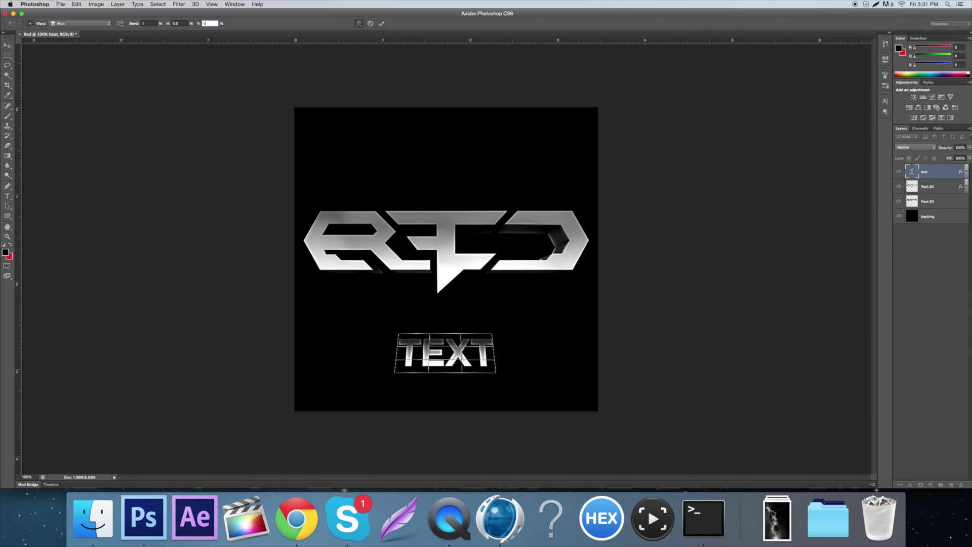
key(Down)
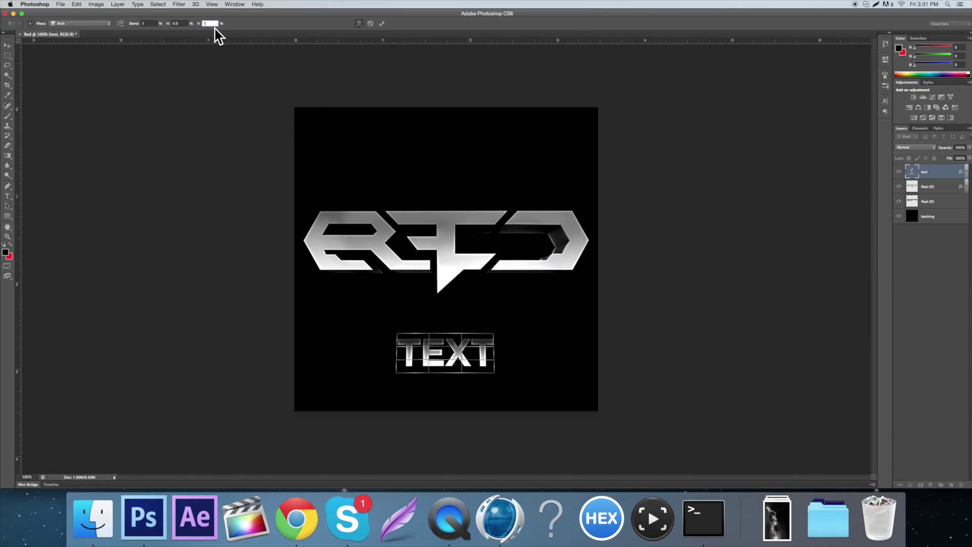
click(7, 45)
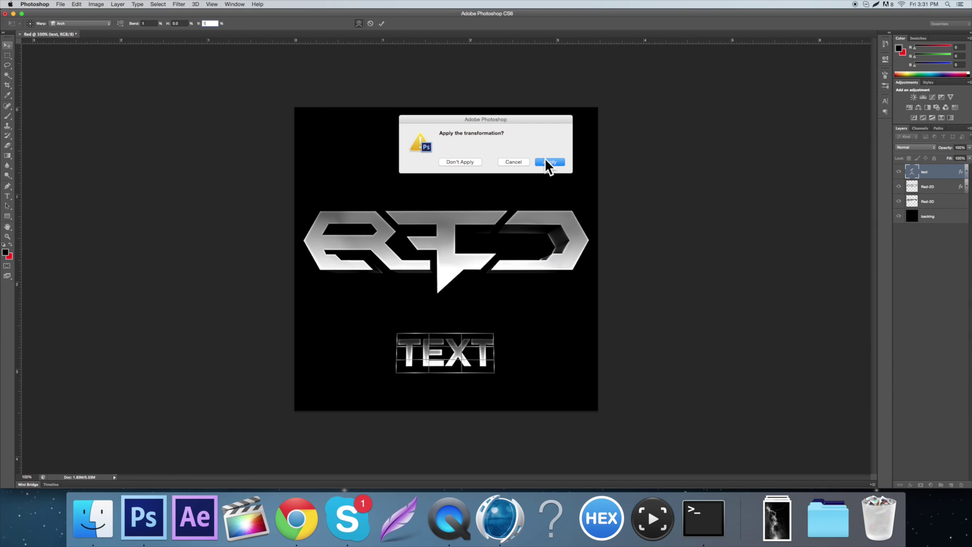
click(547, 162)
click(899, 173)
click(900, 172)
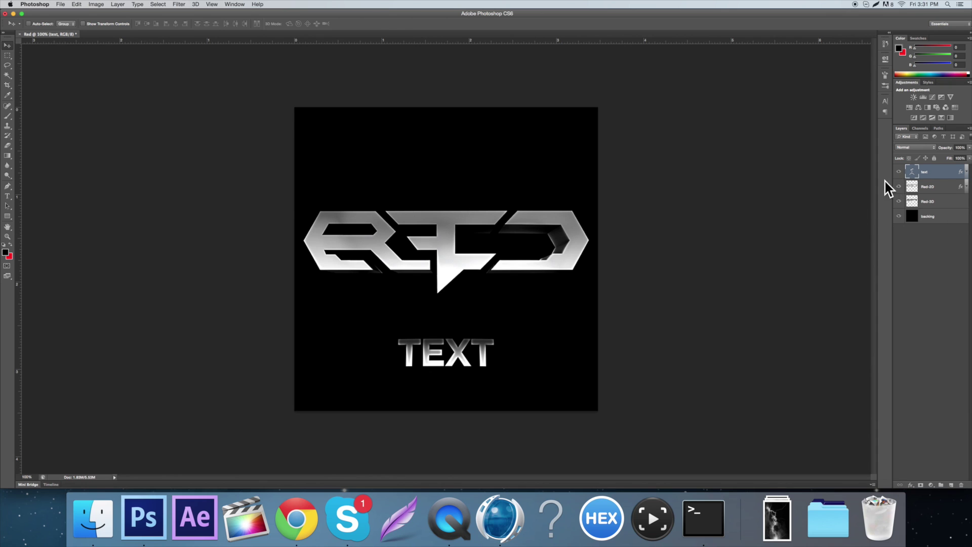
Add a reversed black-to-white linear Gradient Overlay to the Red-3D layer
click(913, 202)
double_click(913, 201)
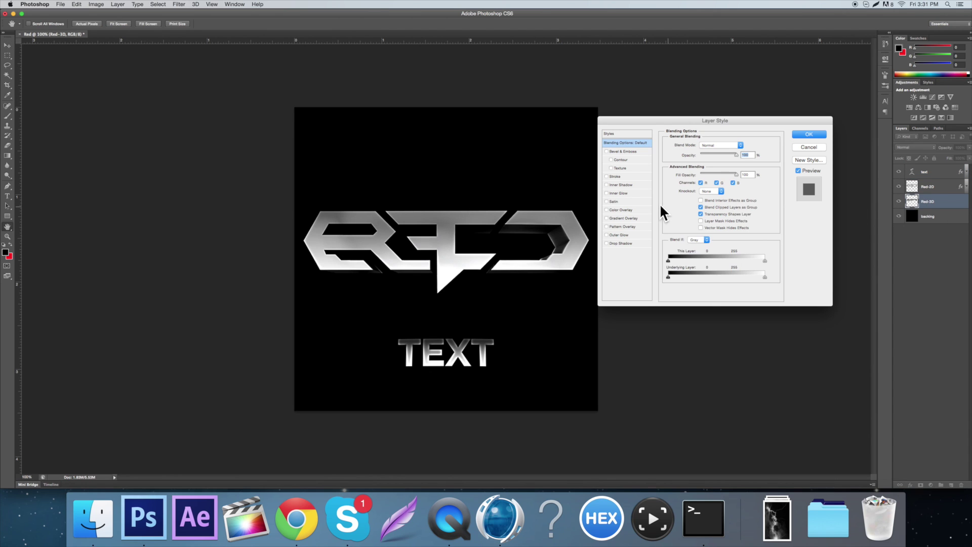
click(632, 218)
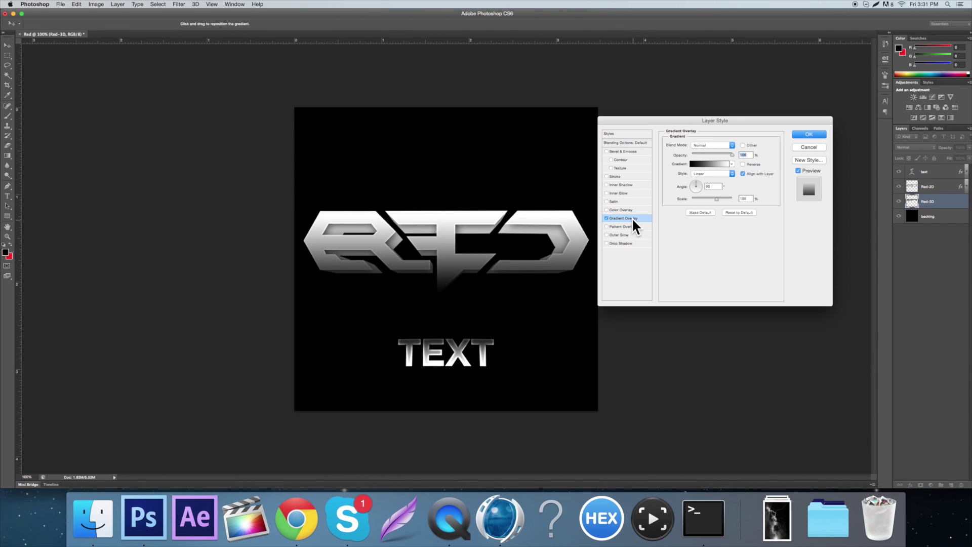
click(743, 164)
drag(588, 233, 559, 254)
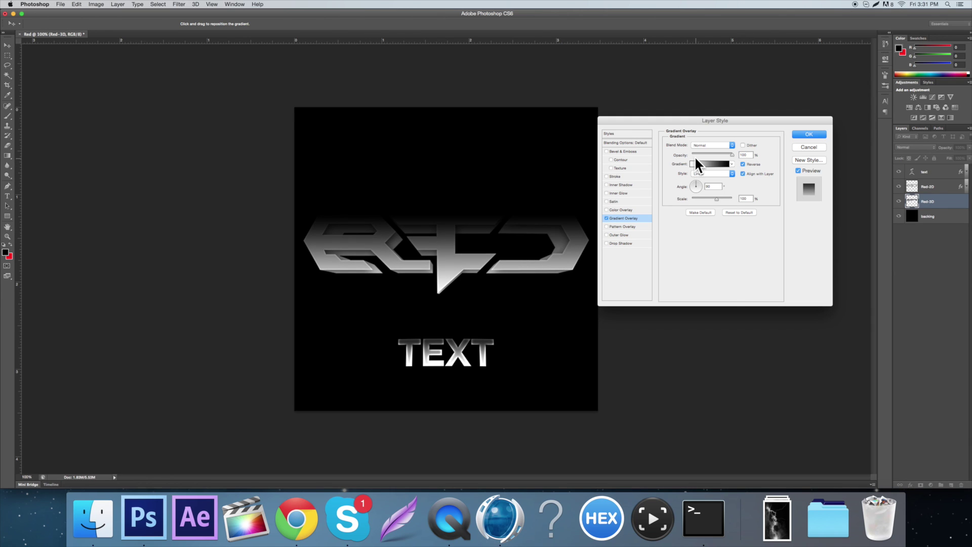
Try Color Burn for the Red-3D gradient overlay, lower its opacity, and change the blend mode to Multiply
click(707, 145)
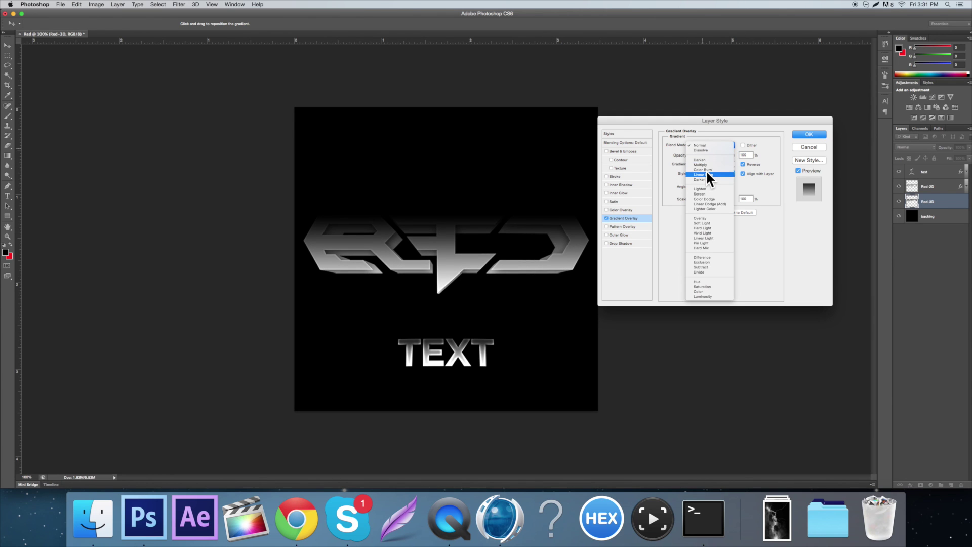
click(704, 170)
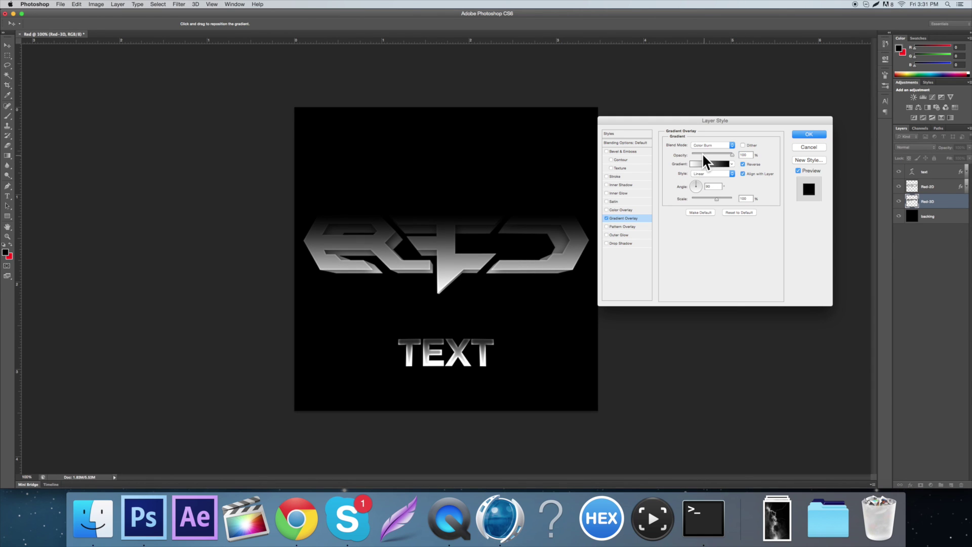
click(699, 153)
mouse_move(697, 149)
mouse_down()
mouse_move(713, 149)
mouse_move(703, 153)
mouse_up()
click(718, 145)
click(716, 141)
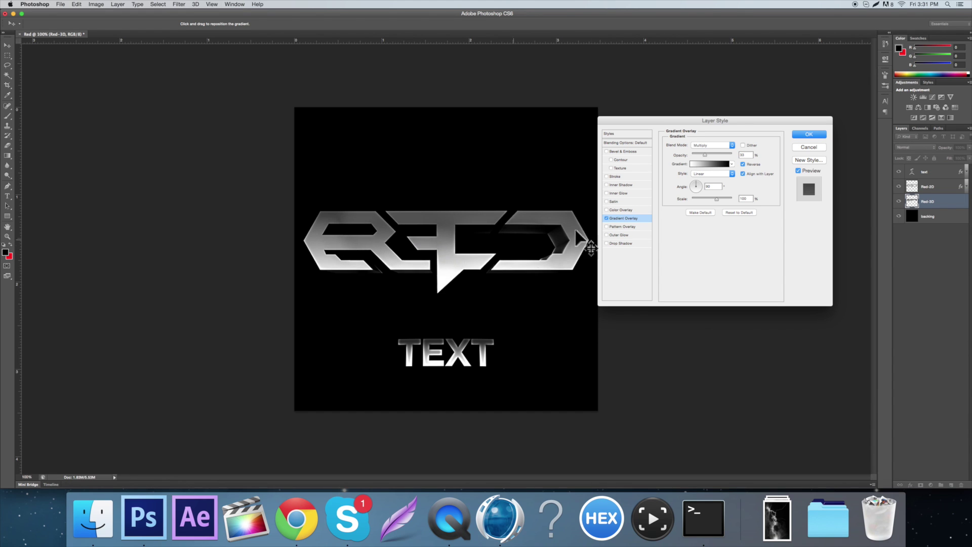
Add a Satin effect to the Red-3D layer, adjust its distance and size, and try the Overlay blend mode
click(613, 202)
drag(711, 179, 704, 188)
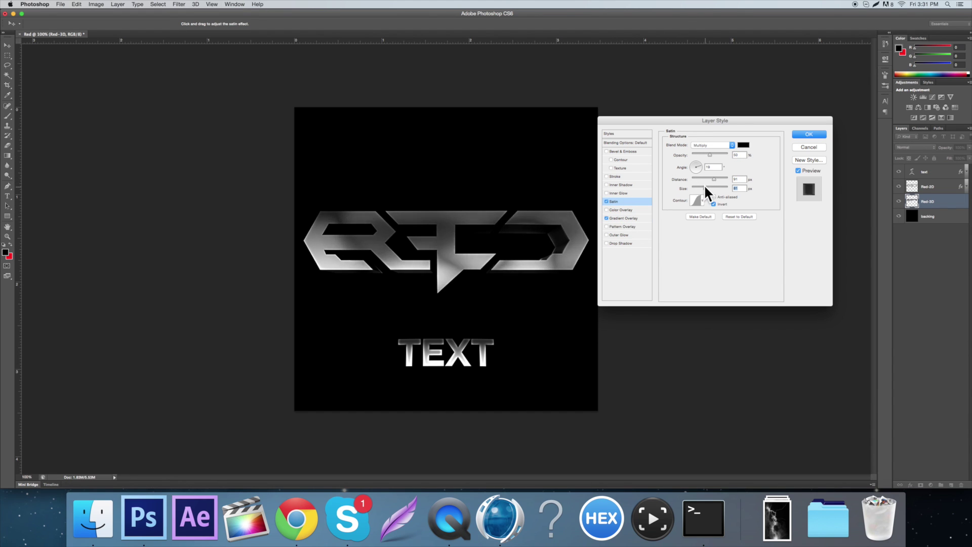
click(709, 146)
click(712, 195)
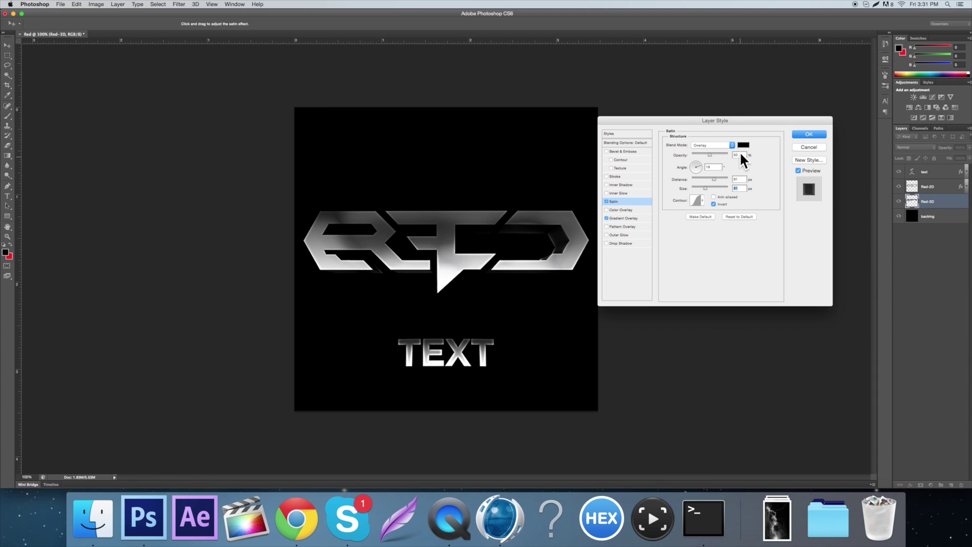
Make the satin colour white, set its blend mode to Color Dodge with a very low opacity, and apply the layer style
click(740, 145)
drag(473, 196, 371, 162)
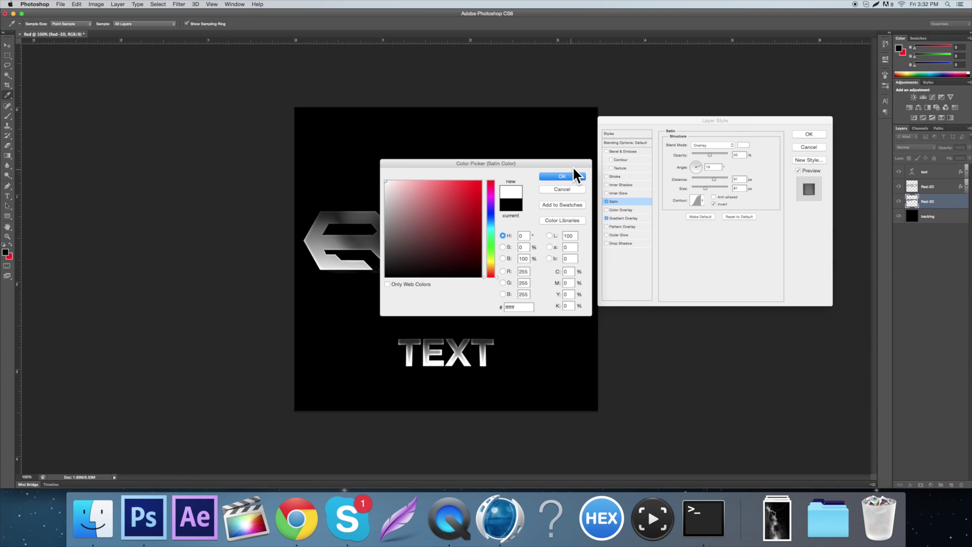
click(569, 175)
click(712, 146)
click(712, 126)
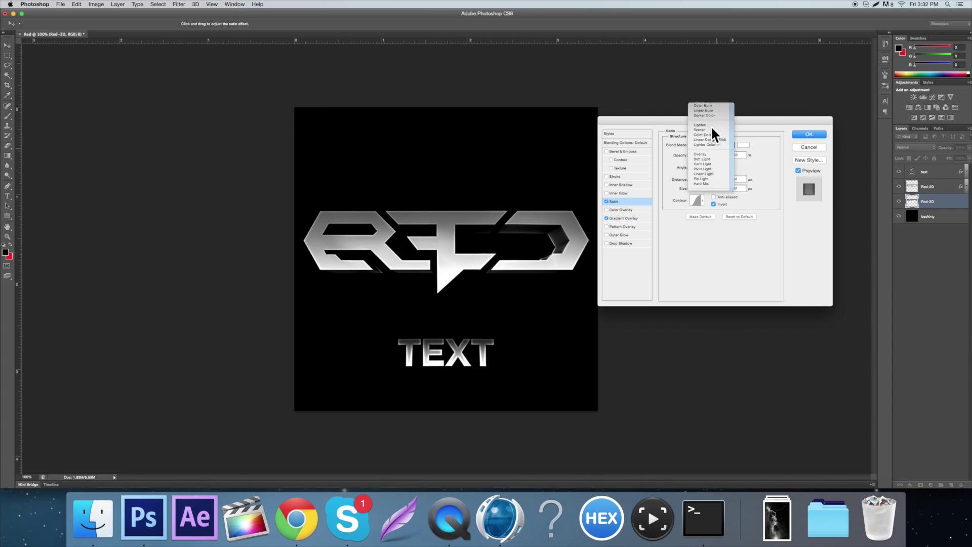
drag(706, 154, 692, 152)
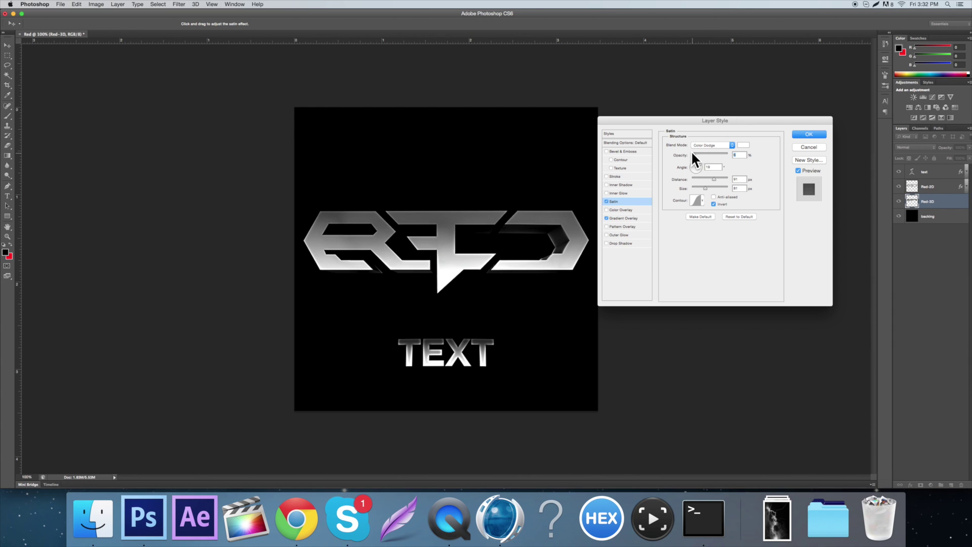
click(809, 134)
Collapse the Red-3D layer's effects list and compare the layer hidden and shown
click(966, 201)
click(899, 202)
click(899, 202)
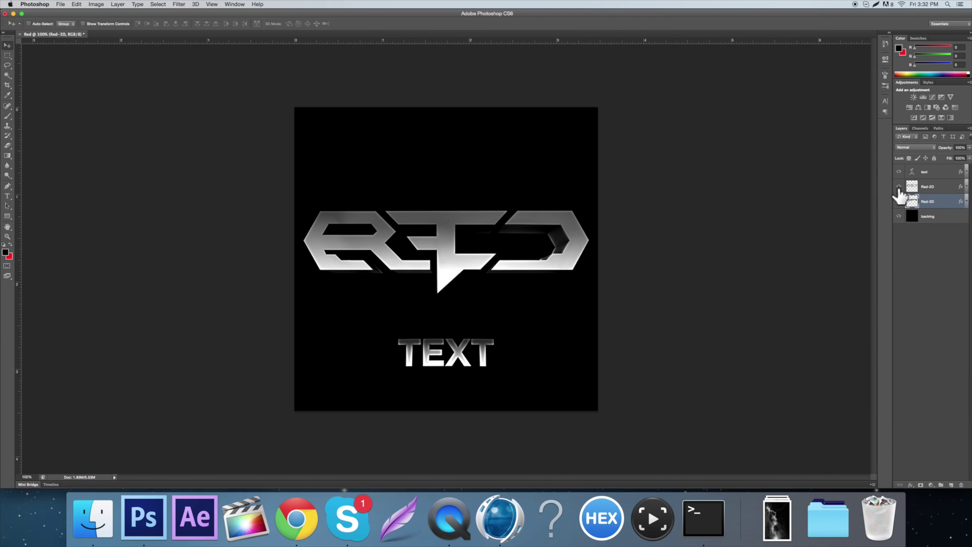
Lower the Inner Glow opacity and slightly increase its size on the Red-2D layer, then apply the layer style
double_click(912, 186)
click(628, 193)
click(714, 153)
drag(713, 154, 711, 157)
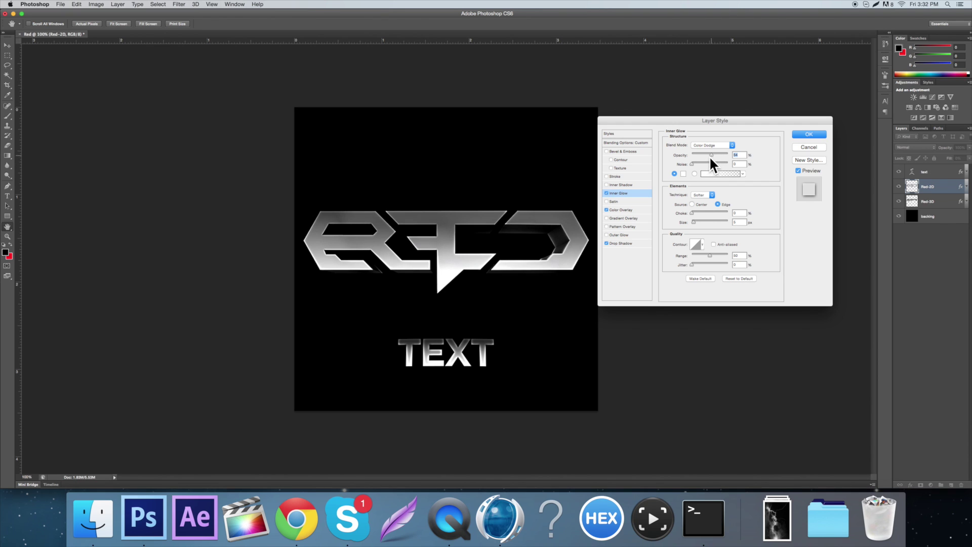
click(696, 221)
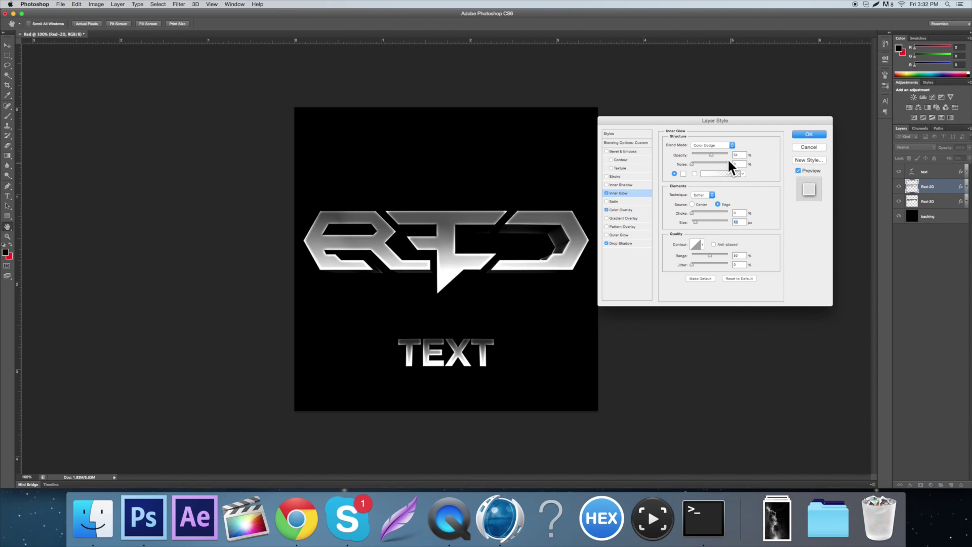
click(702, 152)
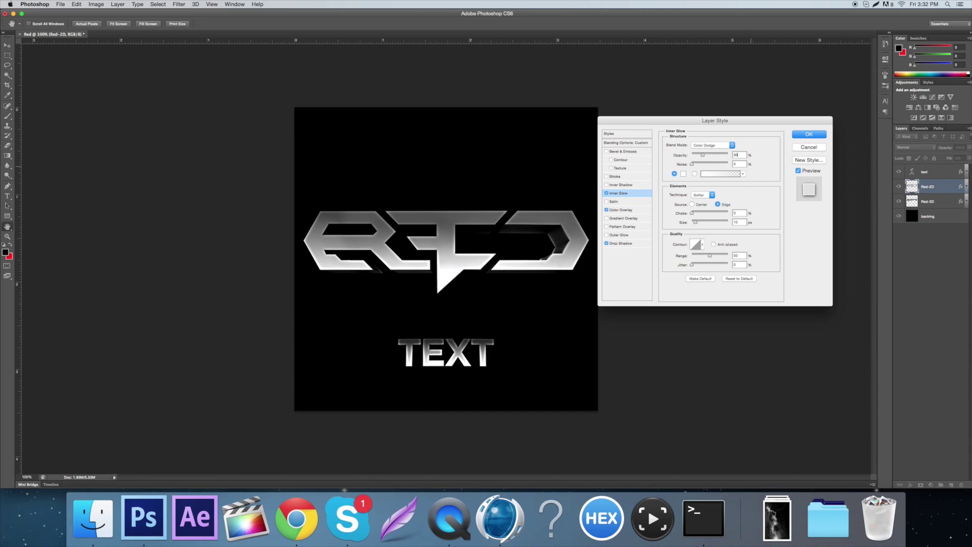
click(809, 134)
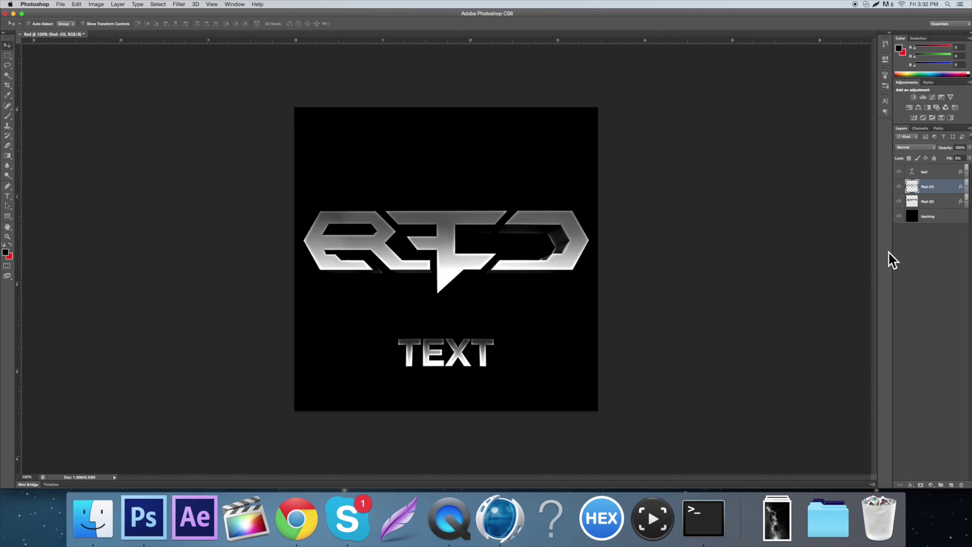
Create a new empty layer above the text layer
click(905, 250)
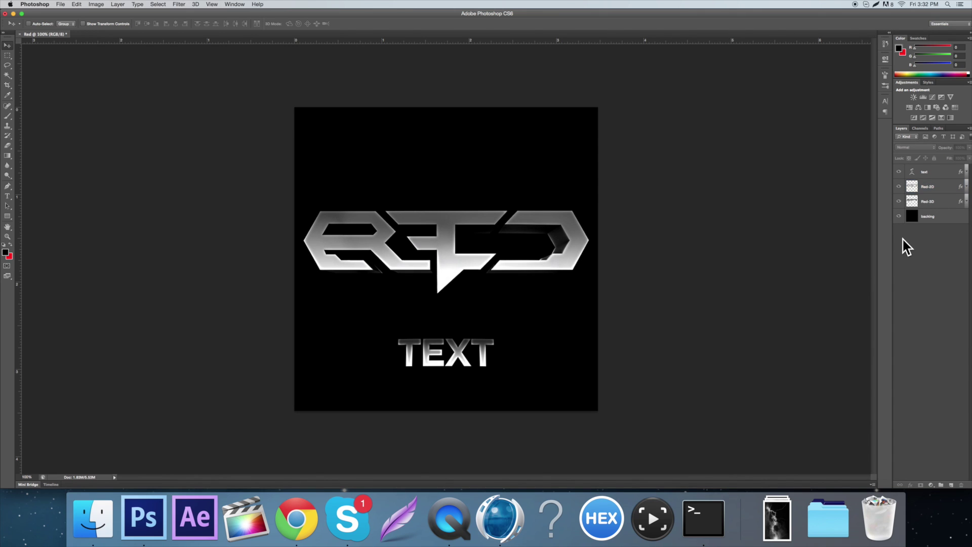
click(922, 174)
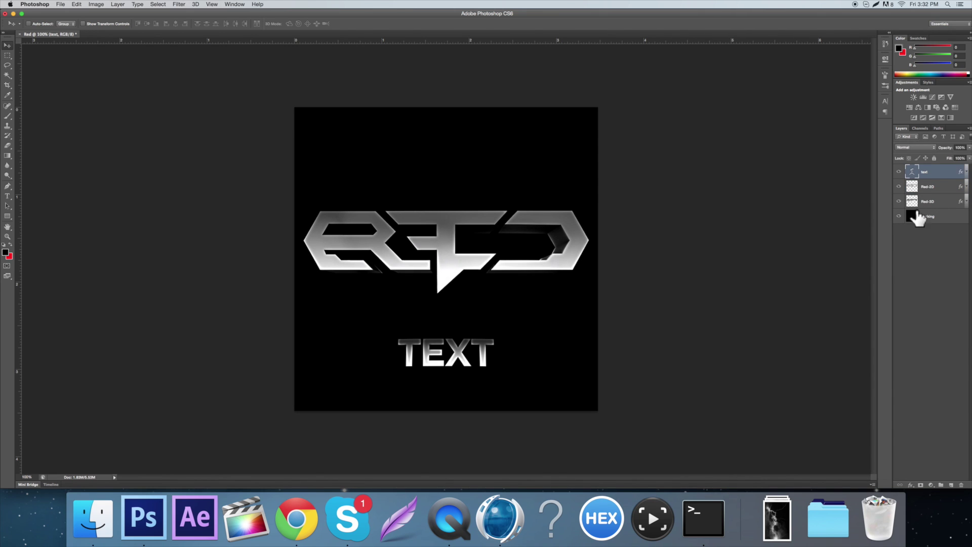
click(951, 485)
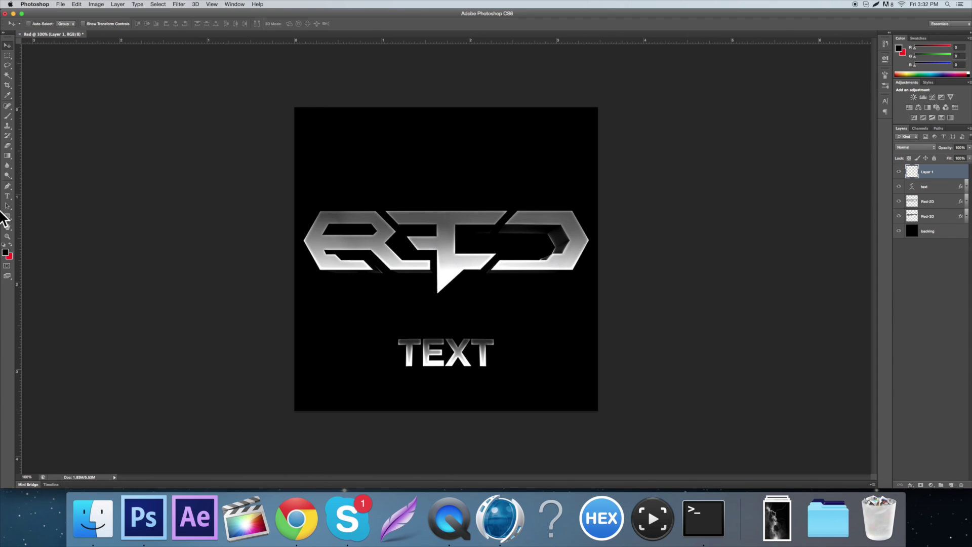
Choose a large soft round brush with 0% hardness, and undo the test dab made on the logo
click(8, 117)
click(33, 24)
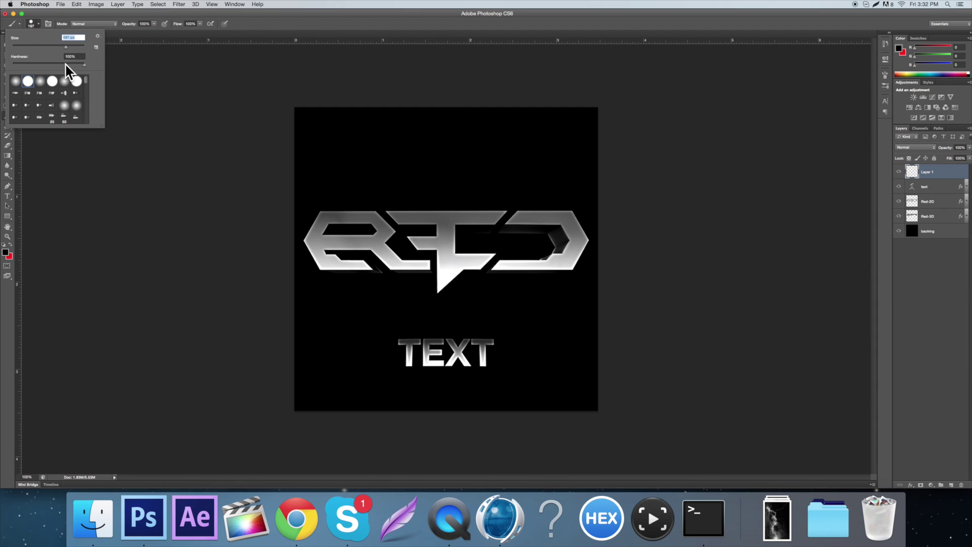
drag(64, 63, 7, 64)
click(17, 81)
click(440, 223)
key(super+z)
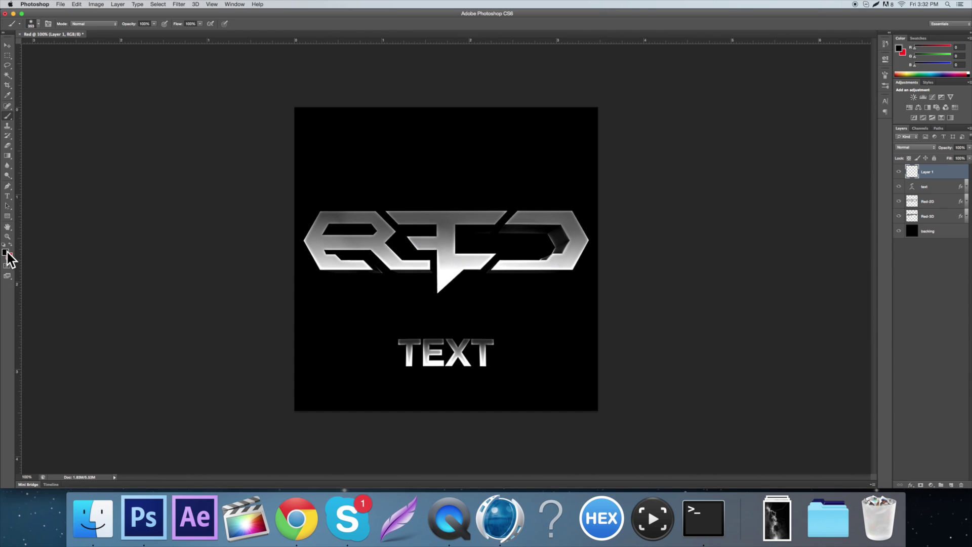
Set the foreground colour to white and paint a single soft dab at the centre of the logo on Layer 1
click(6, 253)
drag(418, 193, 338, 155)
click(560, 172)
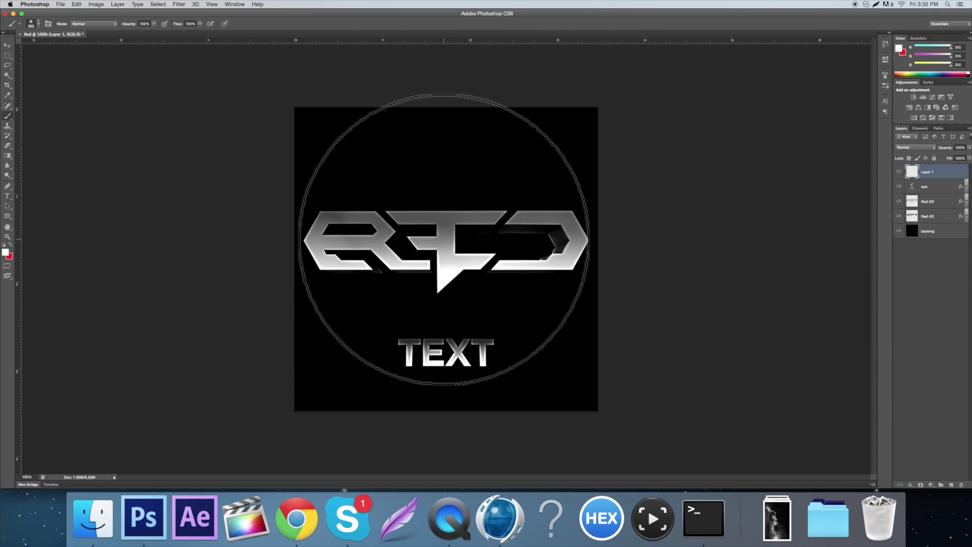
click(444, 239)
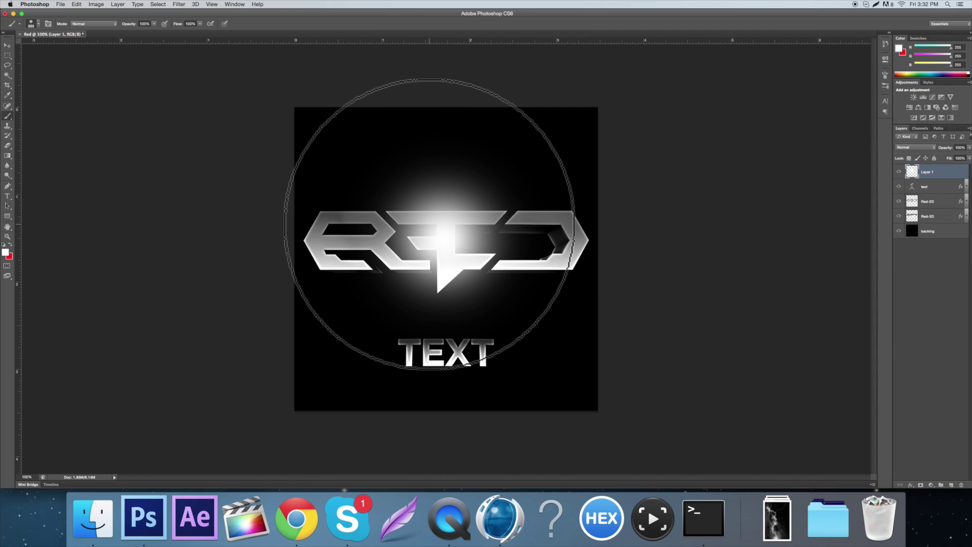
Stretch the white glow horizontally about its centre with Free Transform until it extends past both sides of the canvas
key(v)
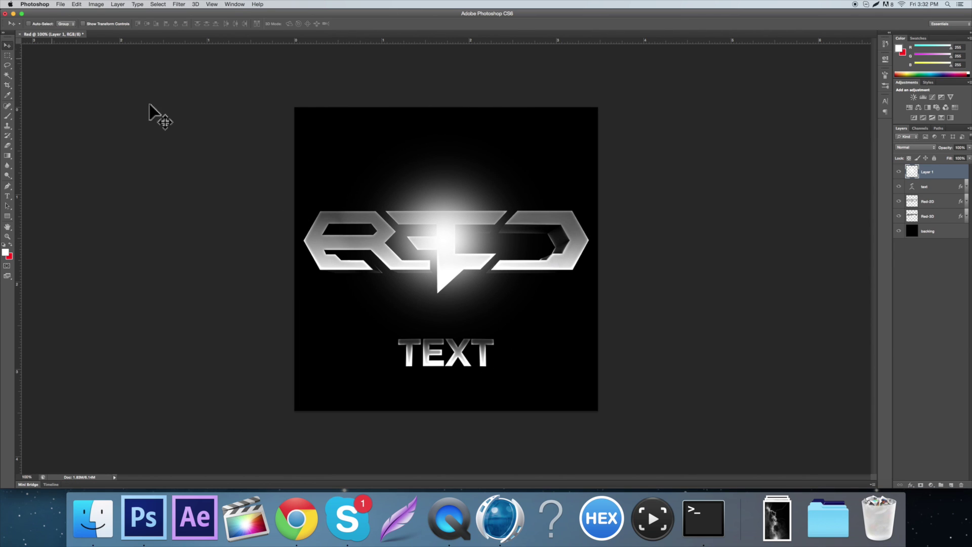
key(x)
key(super+t)
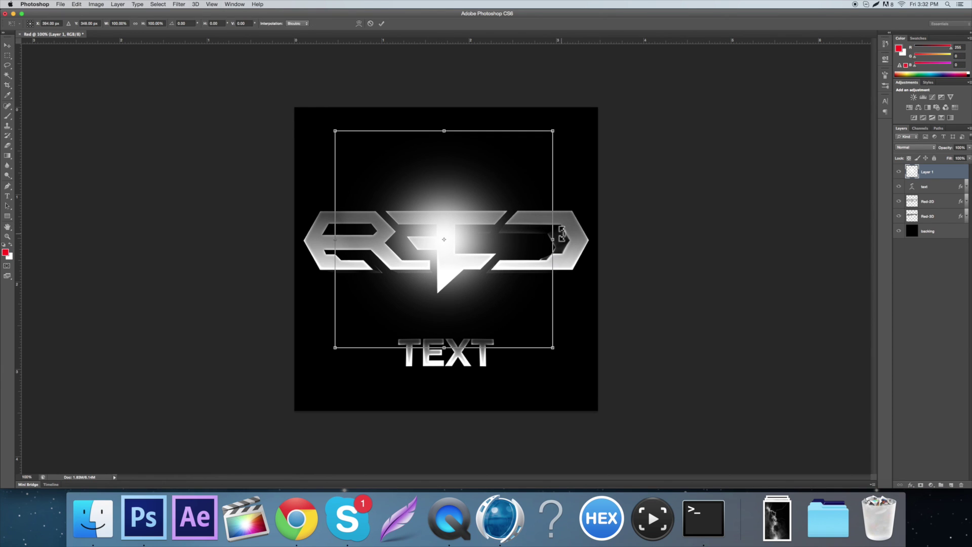
drag(563, 235, 671, 243)
key(Return)
Lower the Layer 1 fill to about 12% and compare the glow hidden and shown
click(970, 158)
drag(968, 165, 935, 165)
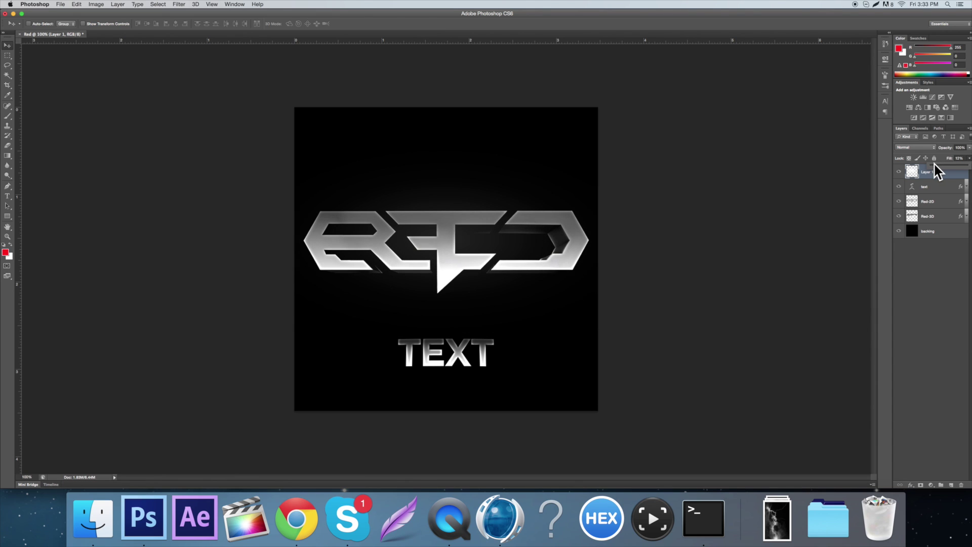
click(899, 175)
click(899, 172)
click(899, 172)
click(899, 172)
click(899, 172)
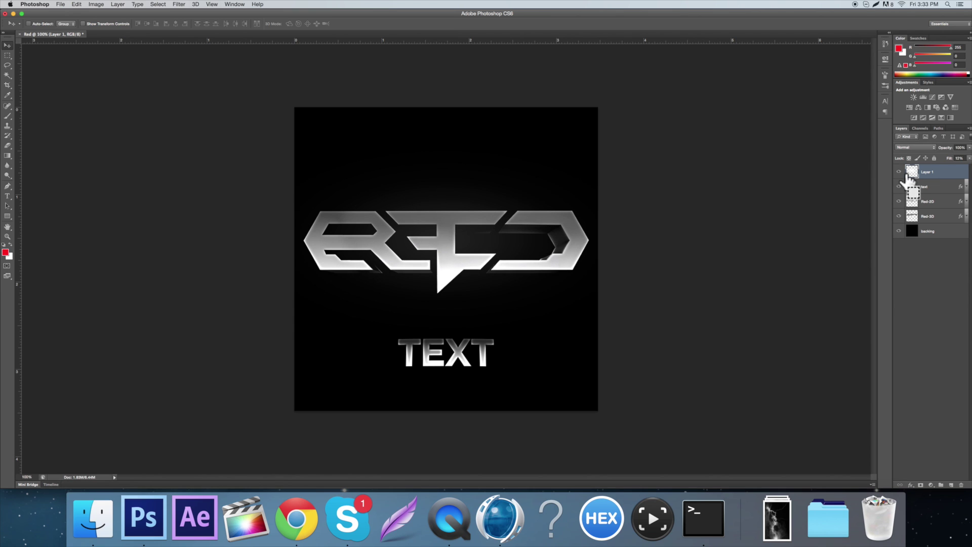
Duplicate the glow layer, move the copy down over the word TEXT, and scale it to about 66%
key(super+j)
drag(645, 195, 654, 302)
key(super+t)
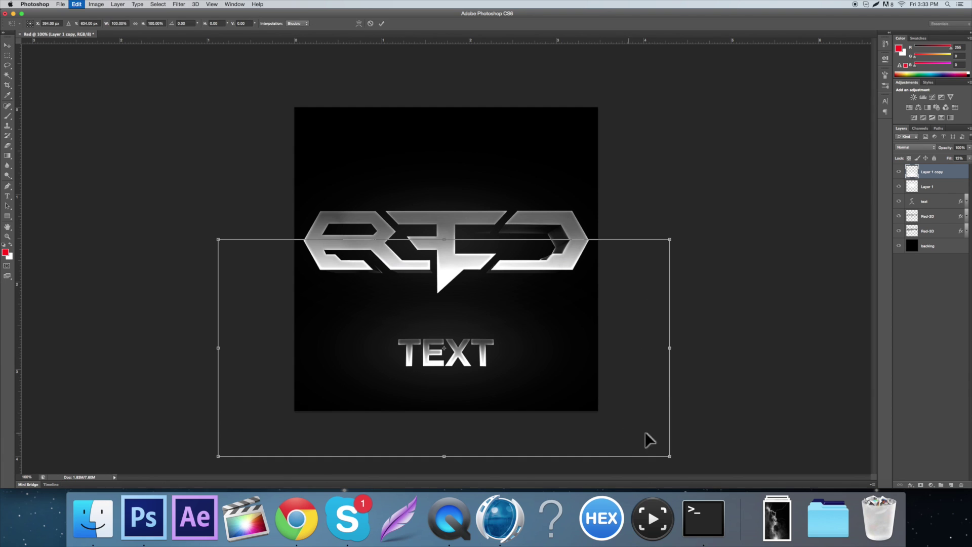
drag(666, 457, 590, 424)
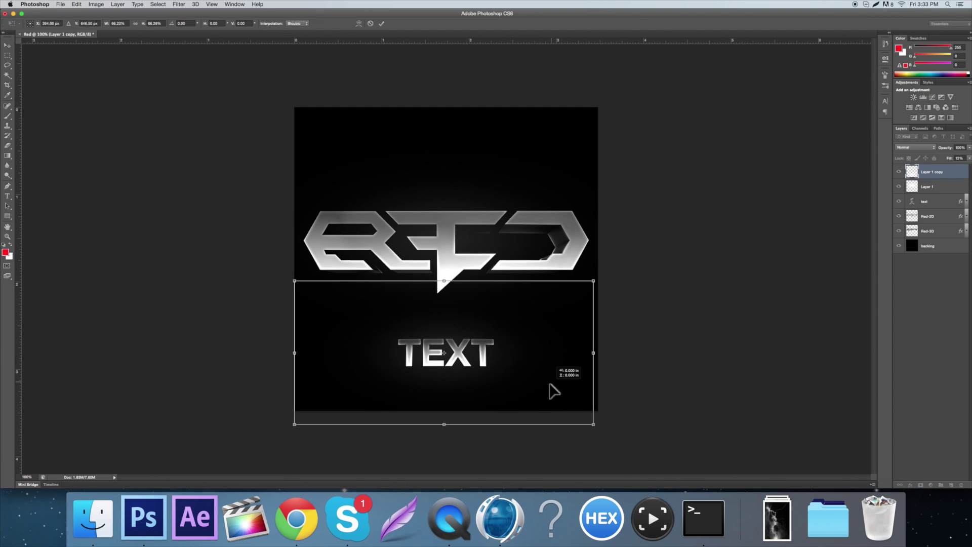
key(Return)
Set the fill of Layer 1 copy to 15% and fine-tune the fill of Layer 1
click(969, 159)
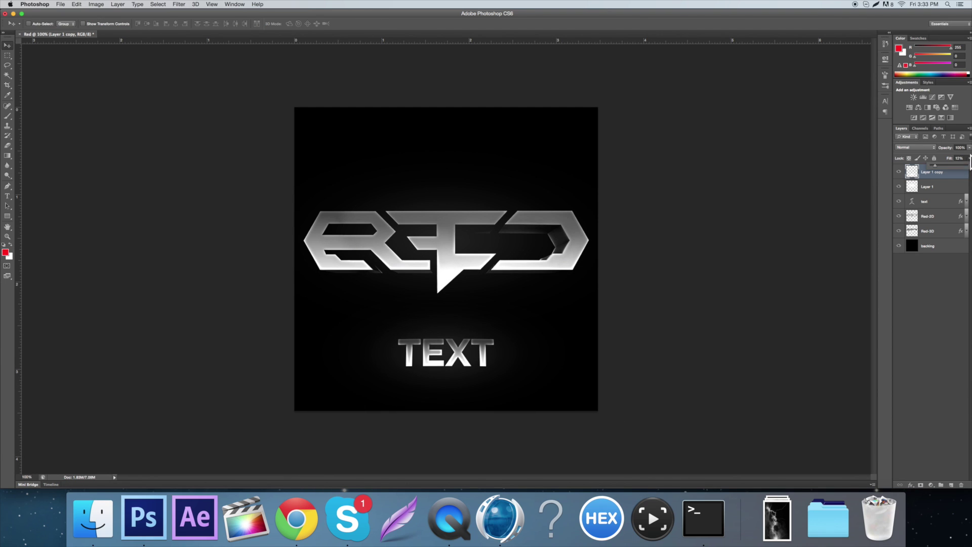
drag(939, 173, 935, 165)
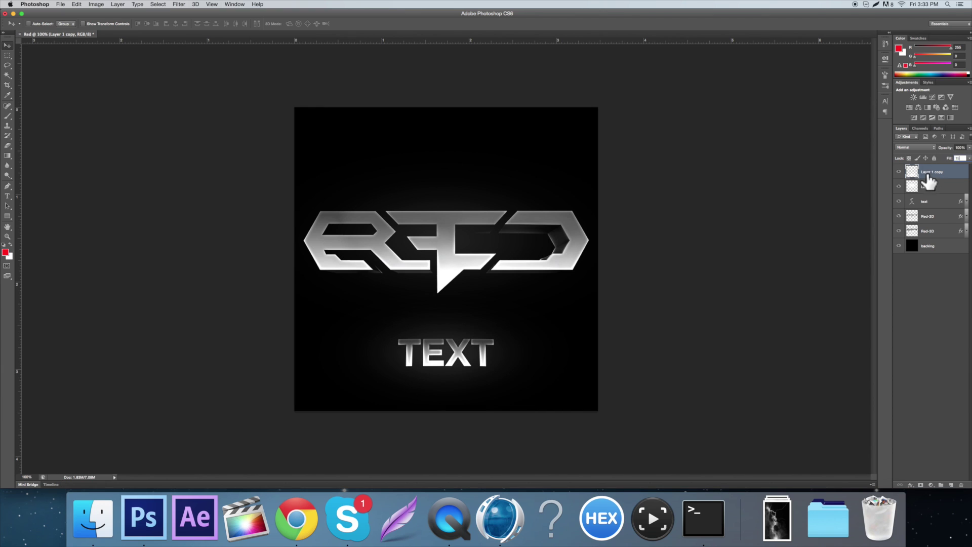
click(929, 185)
click(961, 159)
click(969, 157)
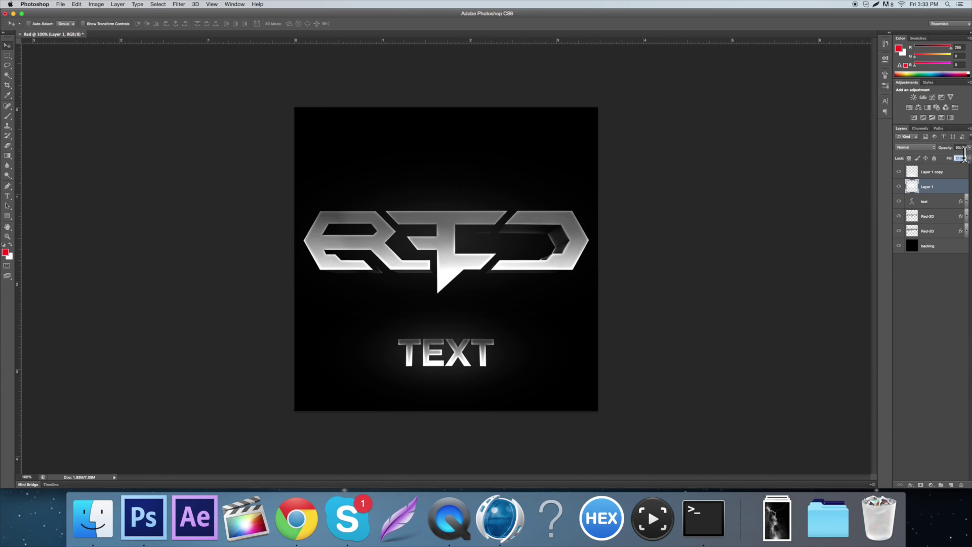
text(100)
Rename Layer 1 copy as "text light"
click(930, 173)
double_click(933, 174)
text(be)
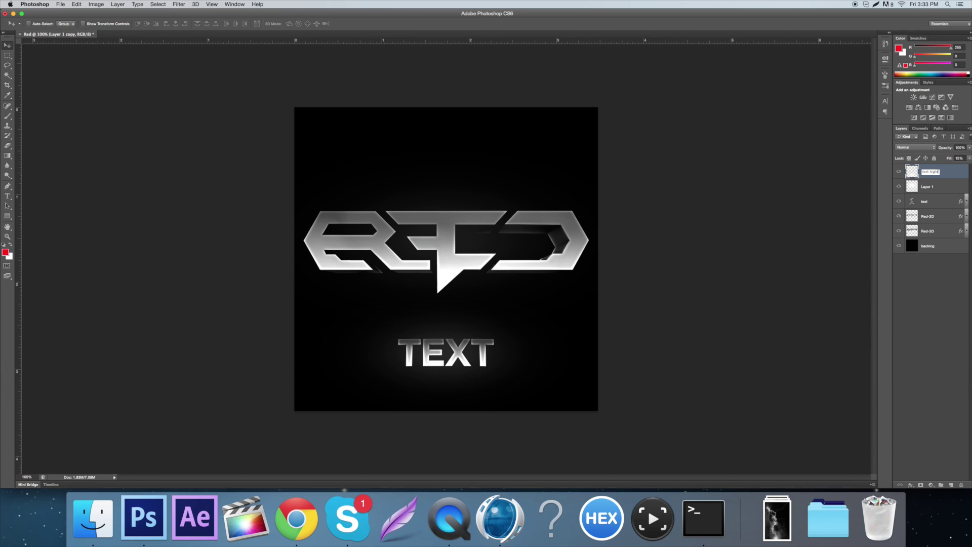
key(BackSpace)
key(BackSpace)
key(BackSpace)
text(ght)
Rename Layer 1 as "logo light"
click(930, 188)
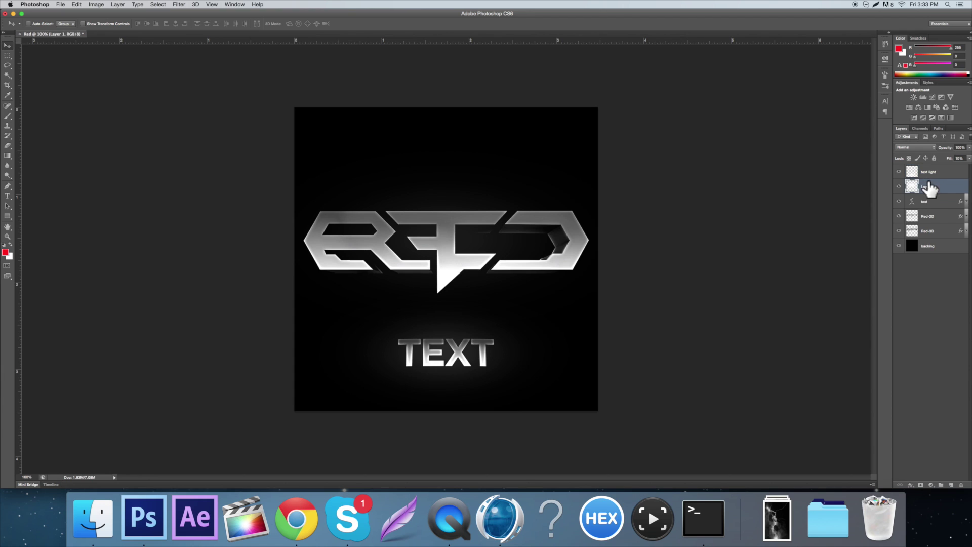
key(BackSpace)
text(logo light)
click(914, 263)
Create a new layer above text light and paint one soft white brush dab at the centre of the logo
click(920, 172)
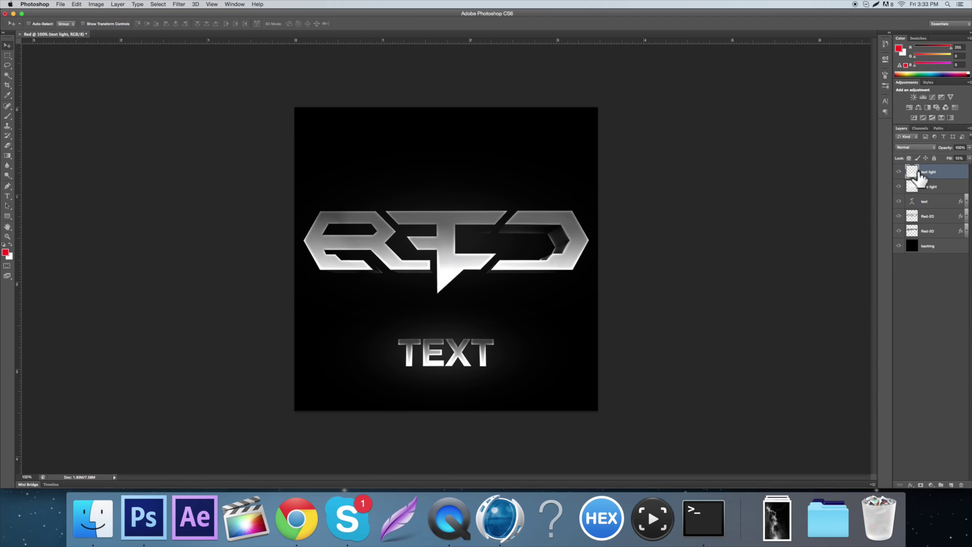
click(952, 485)
click(10, 245)
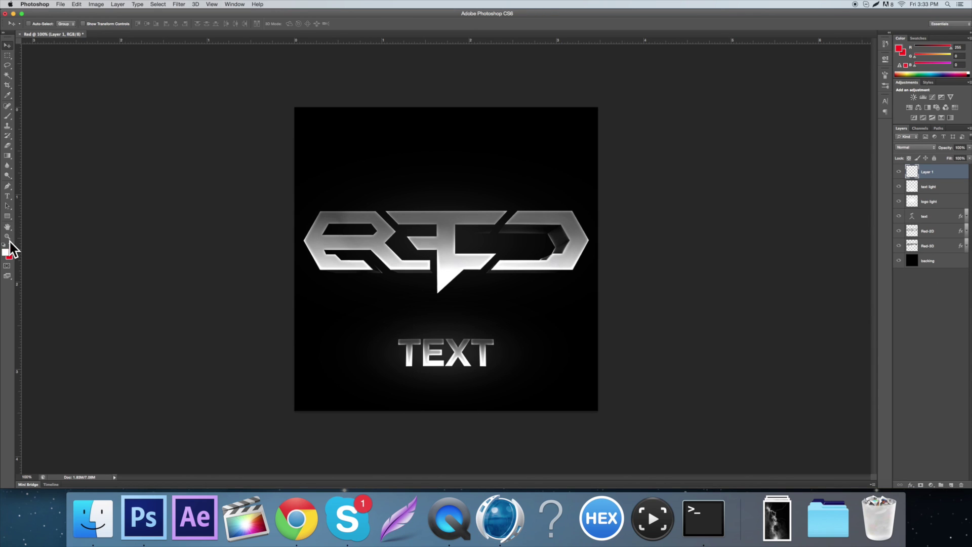
click(7, 116)
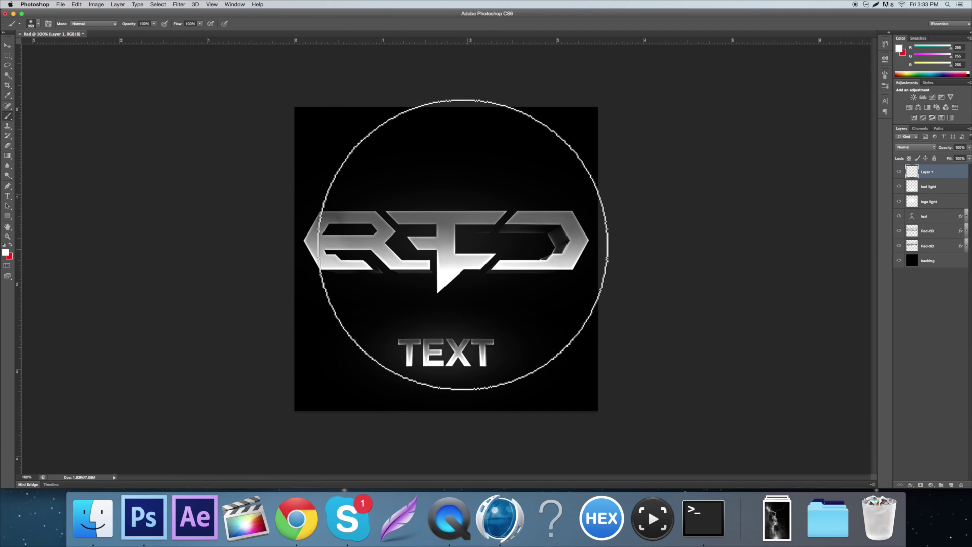
click(456, 237)
Move the new glow layer beneath Red-3D and rename it "back lighting"
key(v)
mouse_move(911, 172)
mouse_down()
mouse_move(956, 267)
mouse_move(947, 254)
mouse_up()
double_click(932, 247)
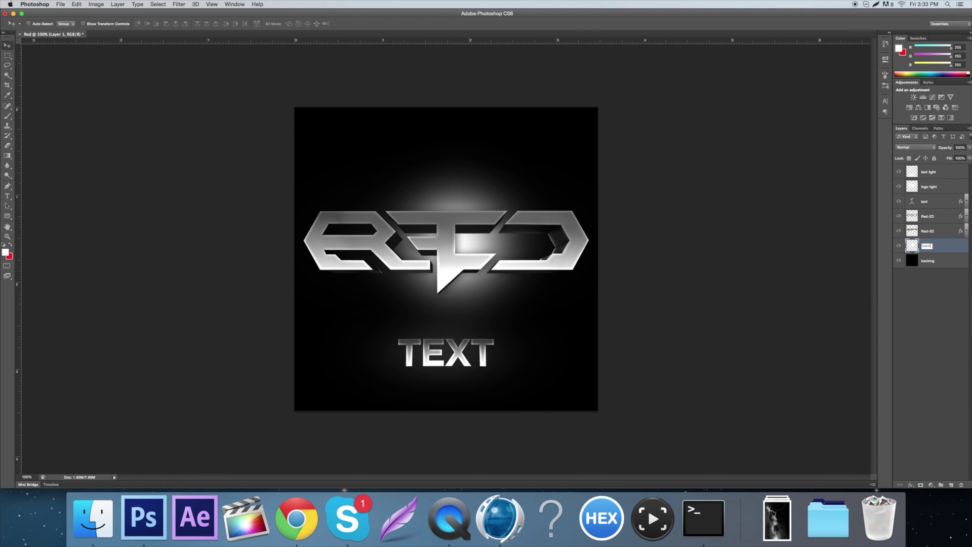
text(back lighting)
key(Return)
Enlarge the back lighting glow with Free Transform and centre it horizontally on the canvas
key(super+t)
drag(566, 352, 713, 393)
key(Return)
key(super+a)
click(175, 24)
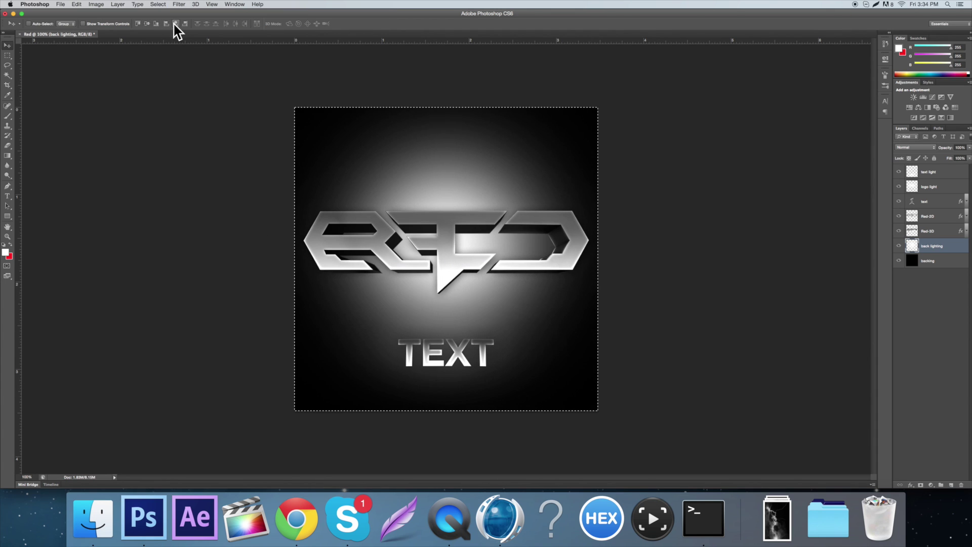
key(super+d)
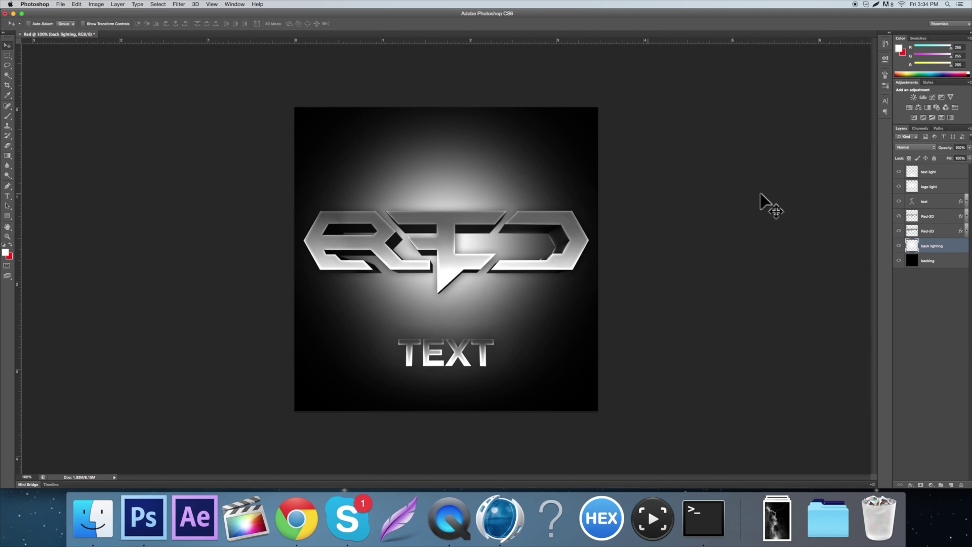
Lower the fill of the back lighting layer to a faint glow and toggle its visibility to compare
click(962, 158)
text(0)
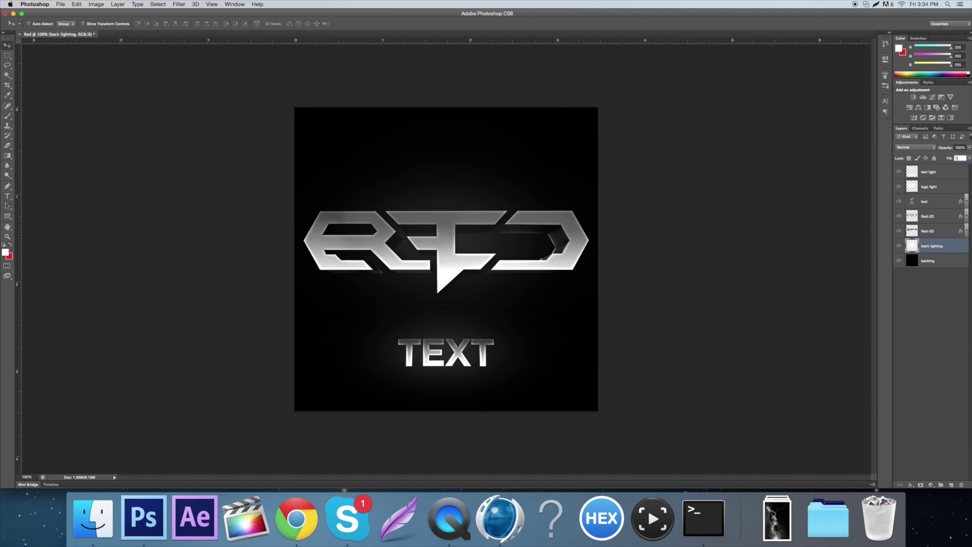
click(899, 246)
click(899, 246)
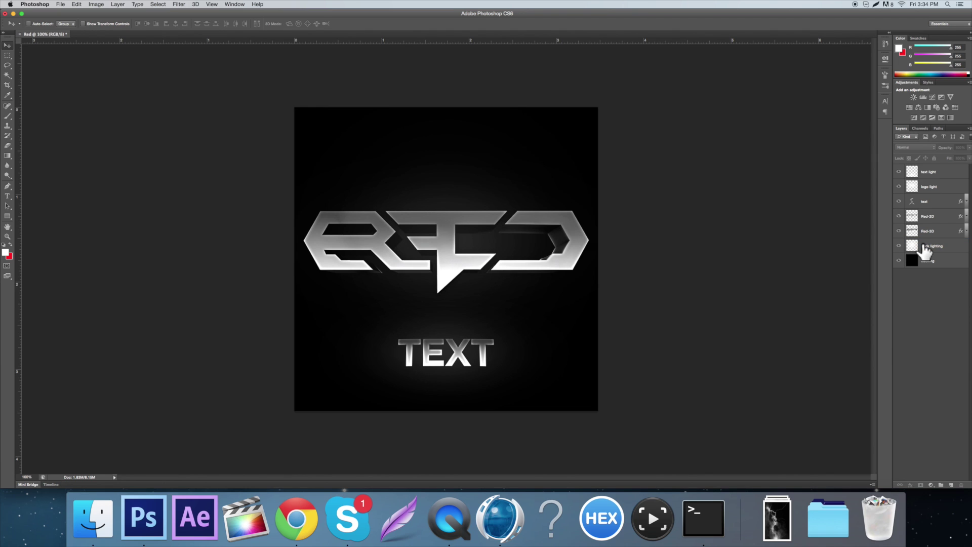
Add a black Multiply drop shadow to the Red-3D layer and adjust its opacity, spread and size
double_click(913, 232)
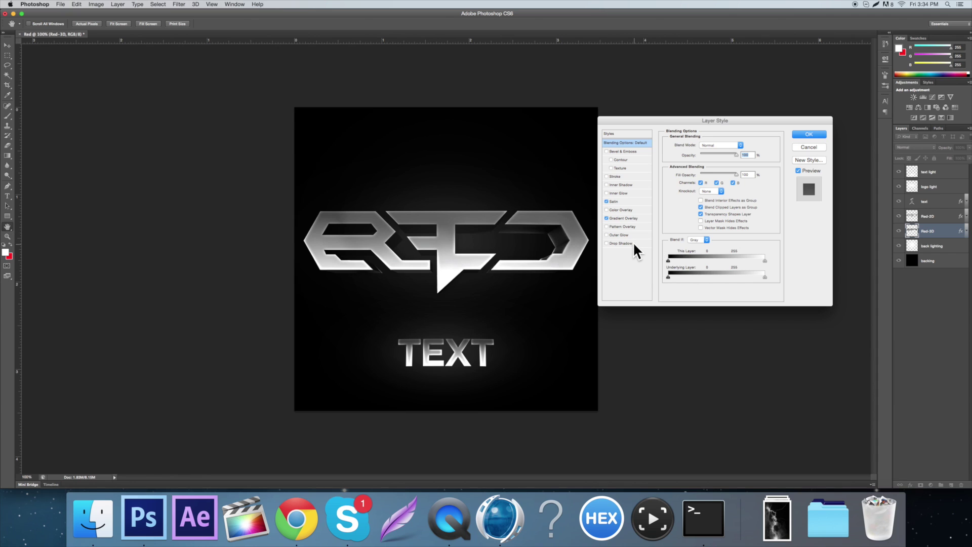
click(634, 244)
mouse_move(706, 196)
mouse_down()
mouse_move(697, 186)
mouse_move(708, 187)
mouse_up()
drag(719, 154, 725, 153)
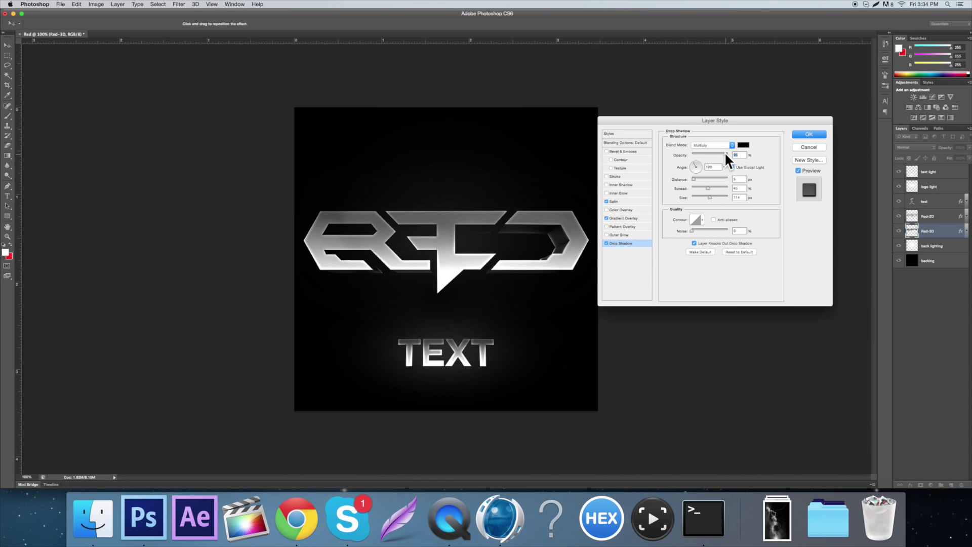
mouse_move(709, 196)
mouse_down()
mouse_move(700, 188)
mouse_move(703, 197)
mouse_up()
key(Return)
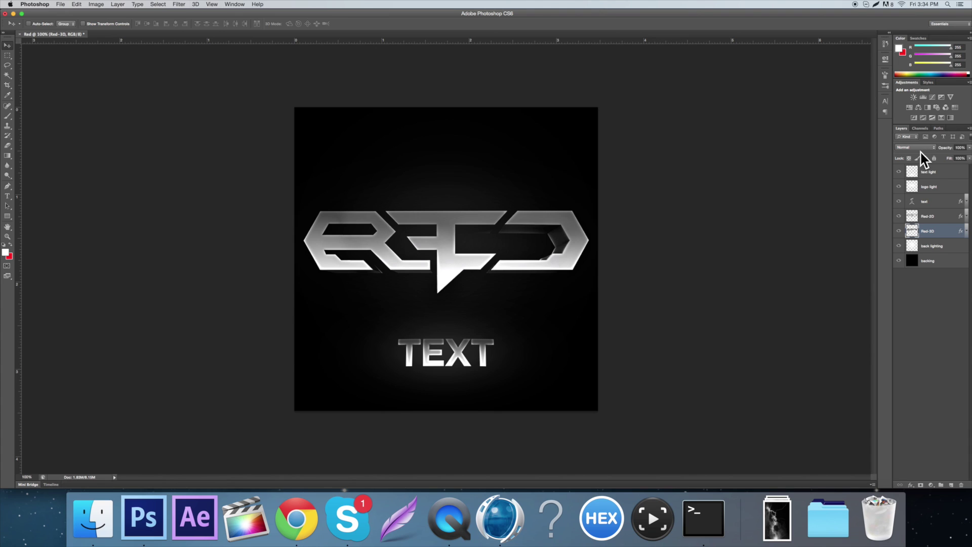
click(918, 171)
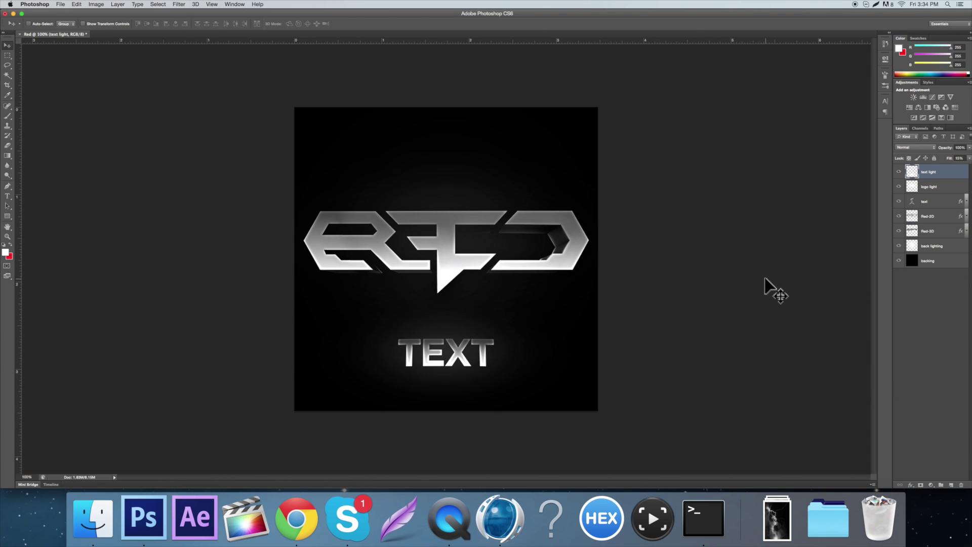
click(931, 485)
click(940, 393)
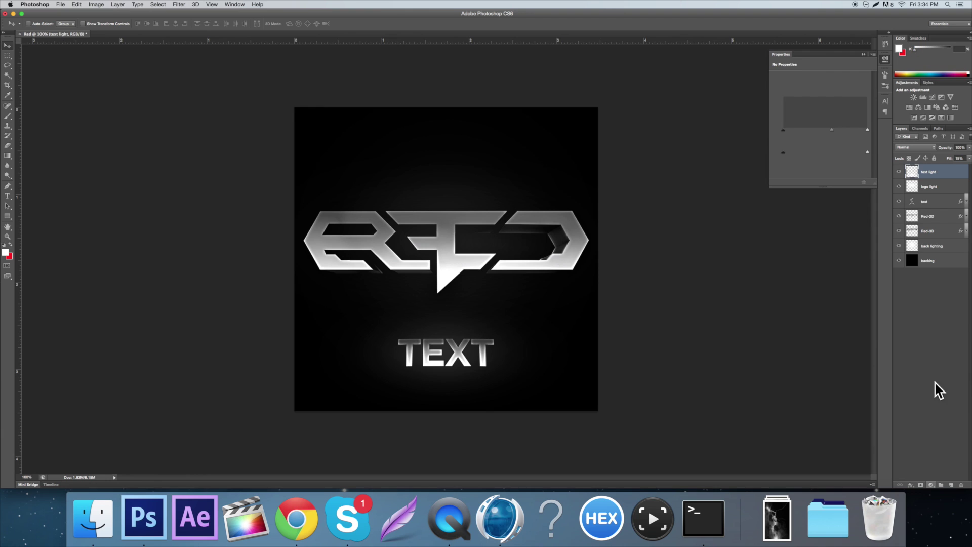
click(863, 55)
key(super+z)
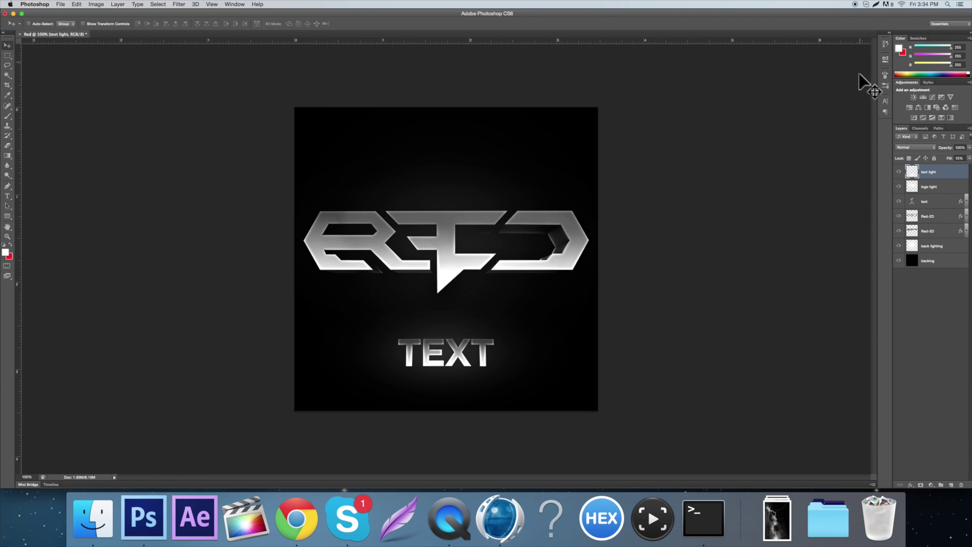
Add a Curves adjustment above text light with slightly darkened midtones and set its opacity to 50%
click(932, 485)
click(935, 398)
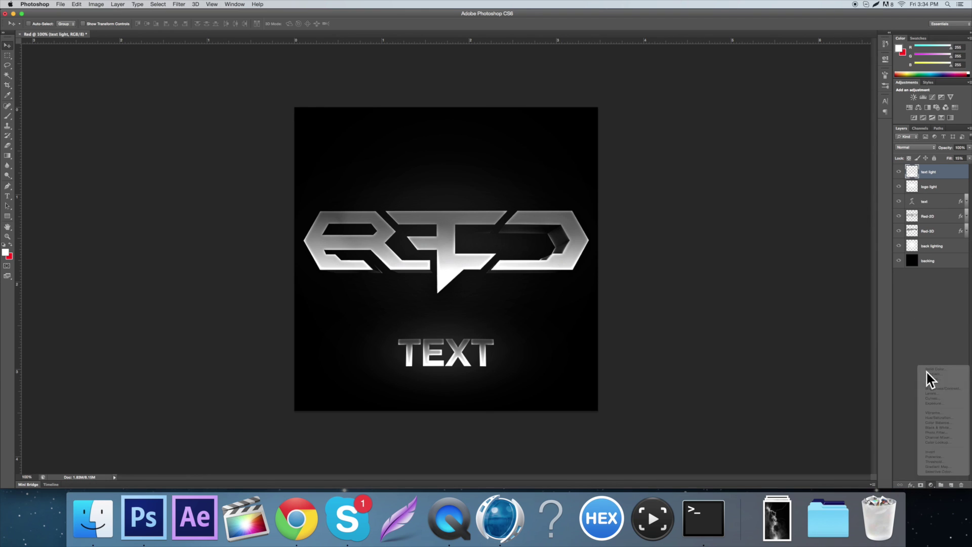
drag(823, 136, 828, 137)
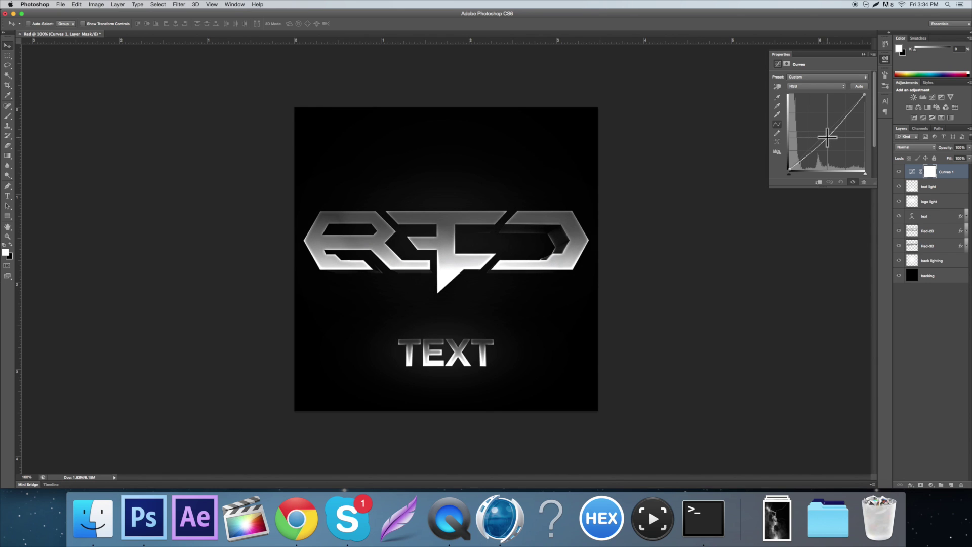
click(962, 158)
text(50)
key(Return)
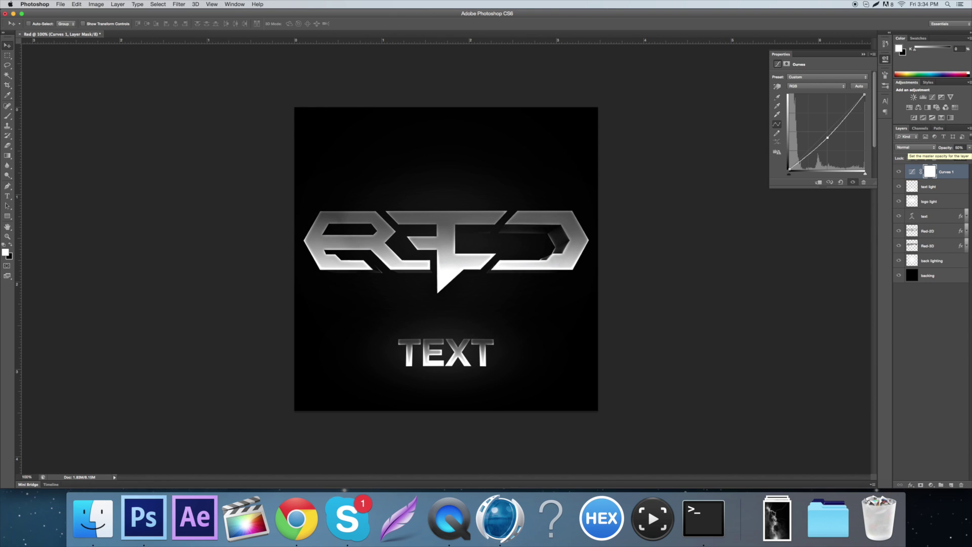
Add an Exposure adjustment above Curves 1 with exposure +0.50 and layer opacity 80%
click(931, 485)
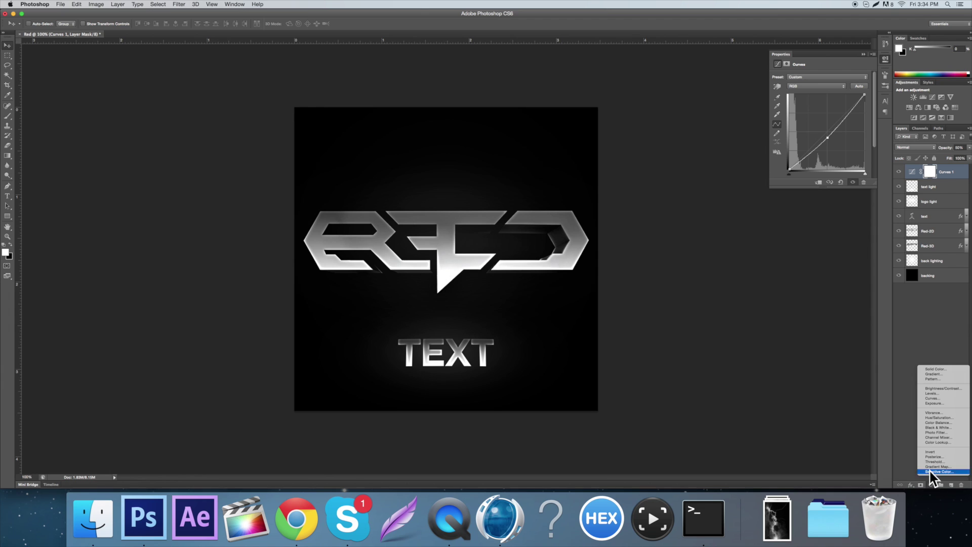
click(937, 403)
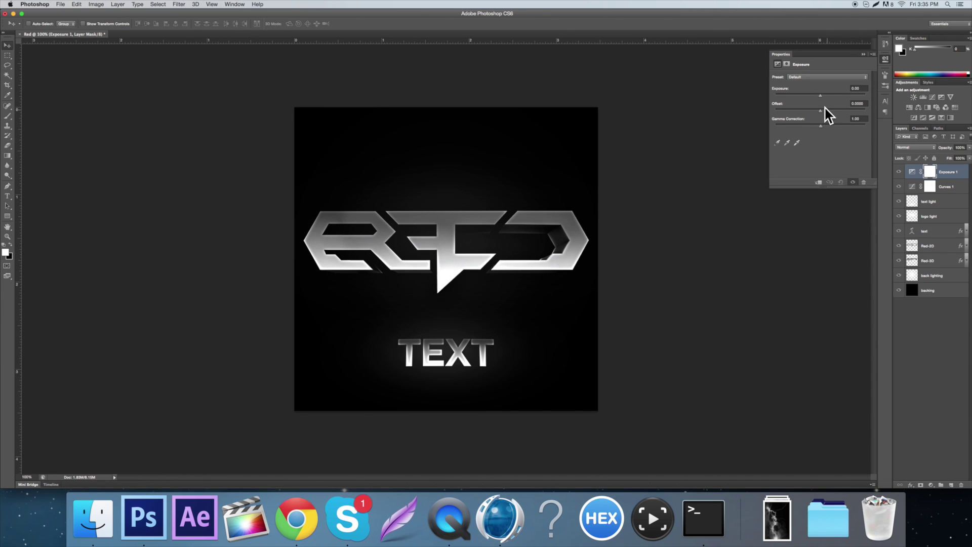
drag(820, 95, 822, 96)
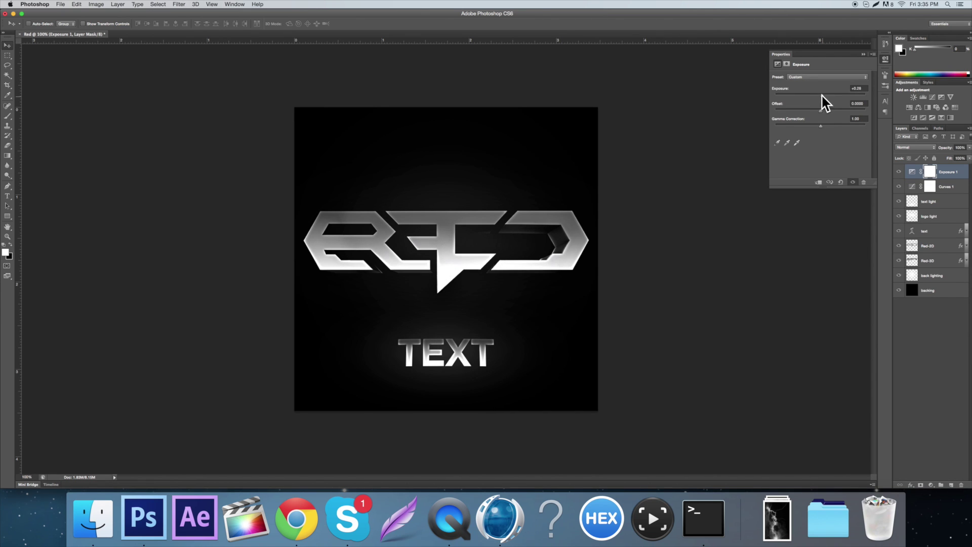
click(866, 89)
text(+0.1)
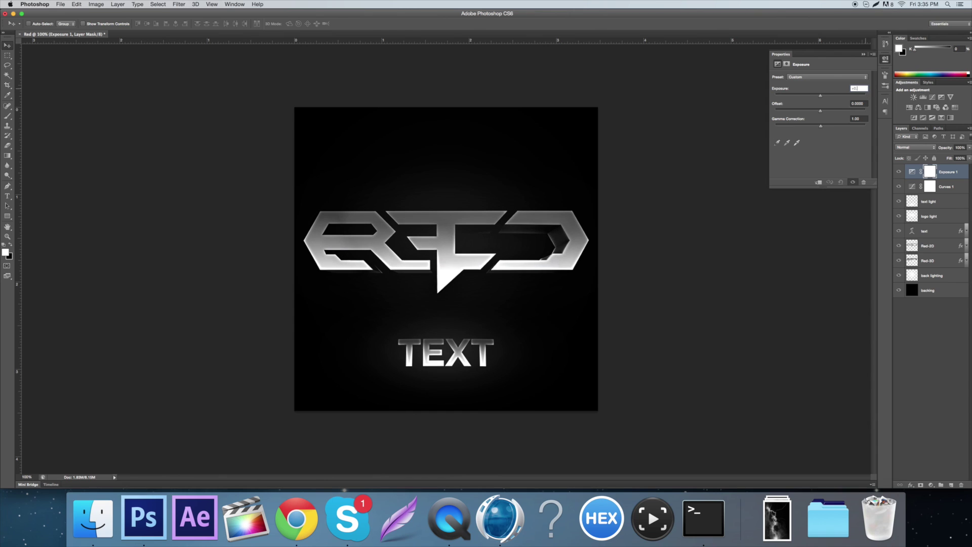
text(50)
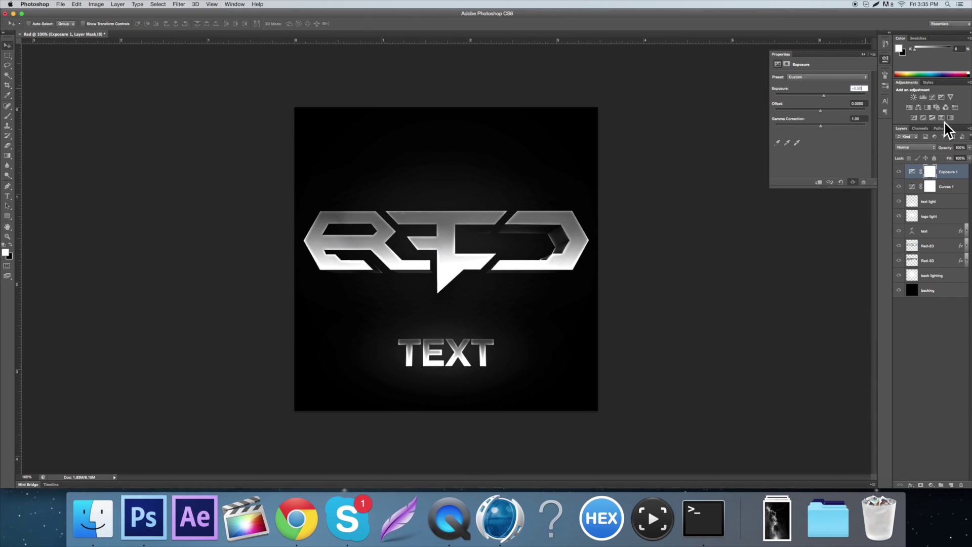
click(961, 148)
text(60)
key(Return)
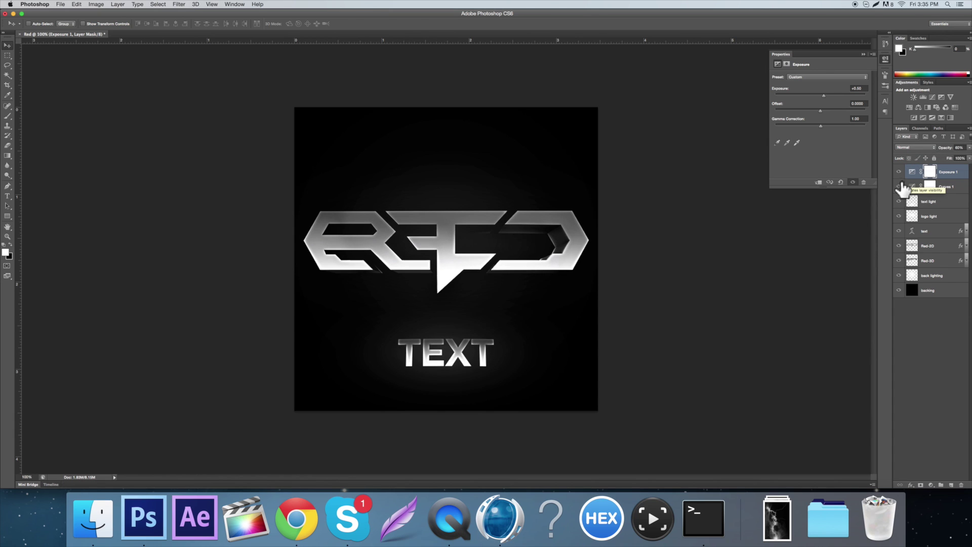
Group the Exposure 1 and Curves 1 adjustment layers and name the group CC
shift+click(951, 192)
key(super+g)
double_click(926, 168)
text(CCC)
key(Return)
double_click(934, 170)
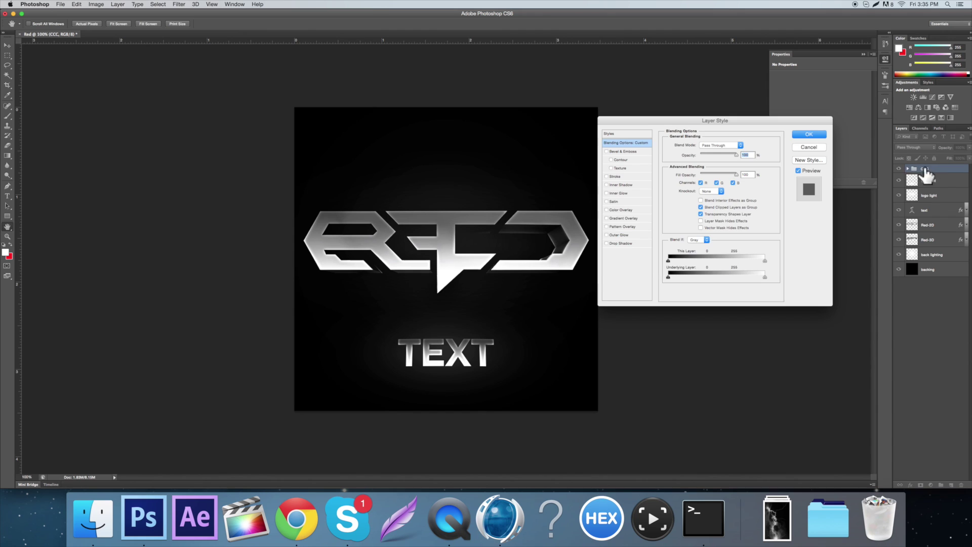
click(809, 147)
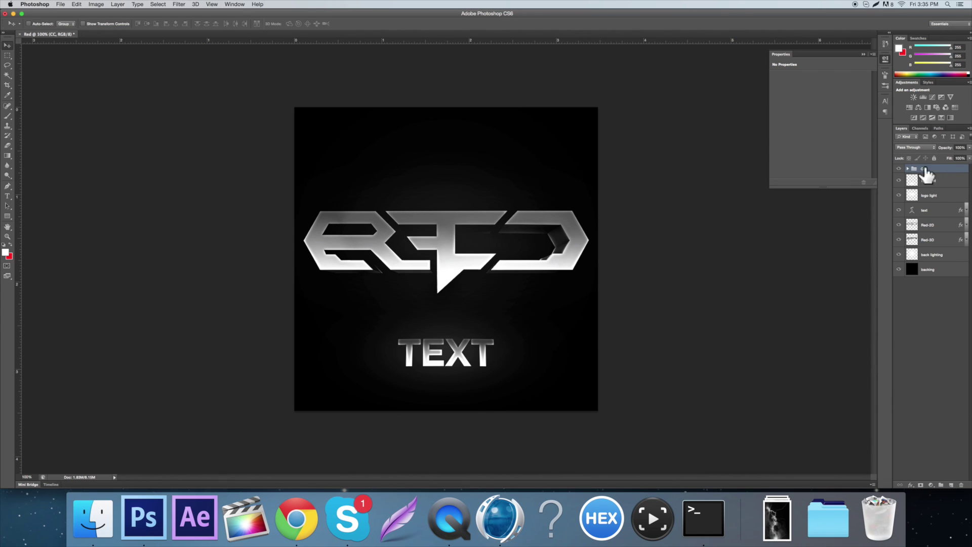
Toggle the CC group's visibility to compare the artwork with and without its adjustments
click(899, 169)
click(899, 168)
click(899, 169)
click(899, 169)
click(900, 169)
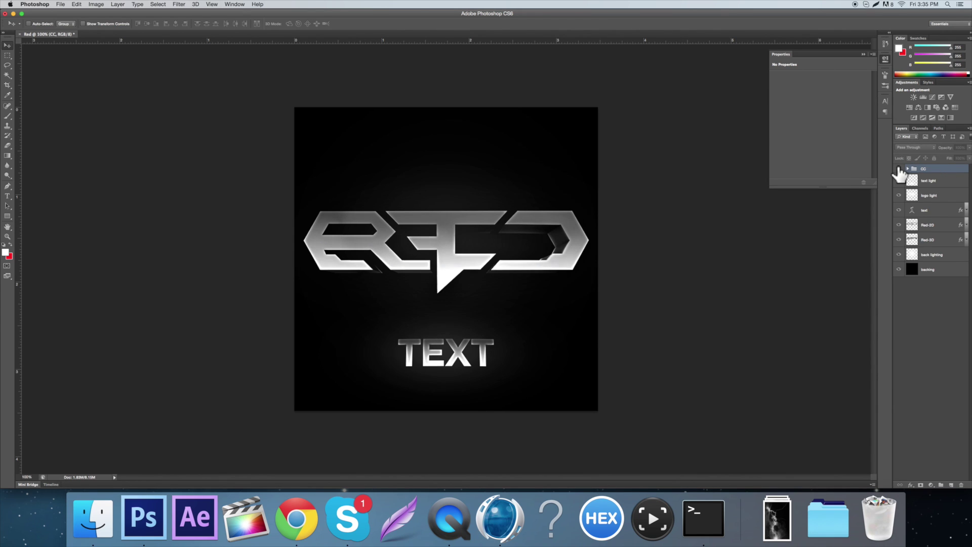
click(899, 168)
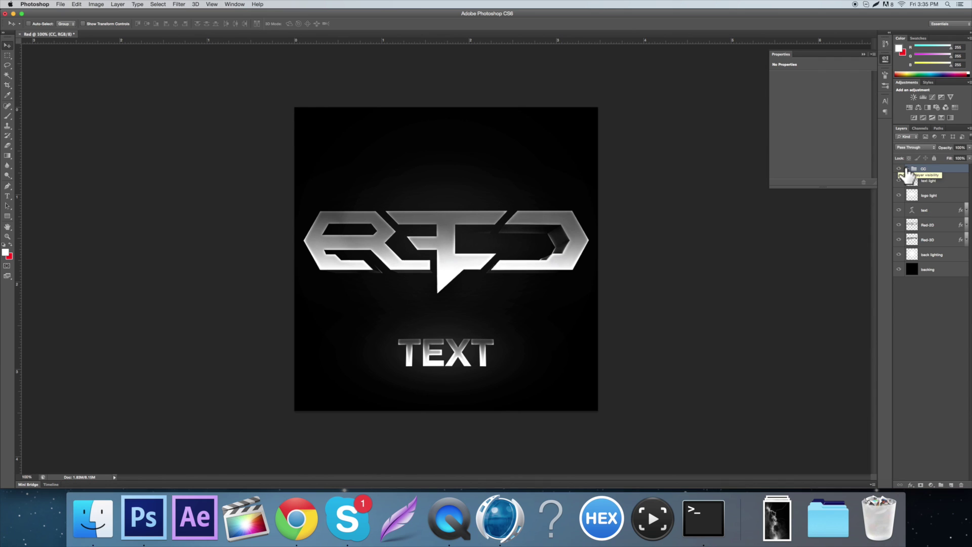
Add a dark grey #232323 Solid Color fill layer above Exposure 1 inside the CC group
click(908, 169)
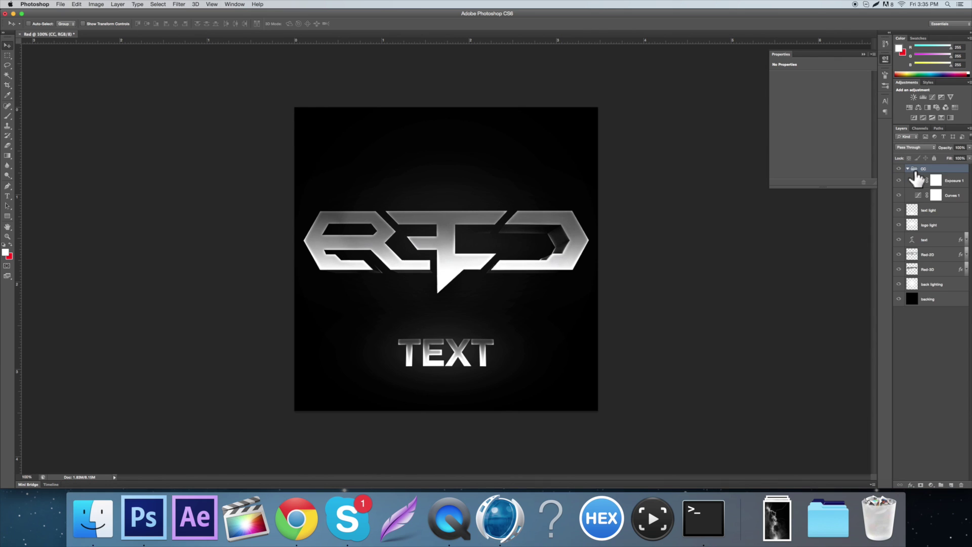
click(914, 180)
click(931, 485)
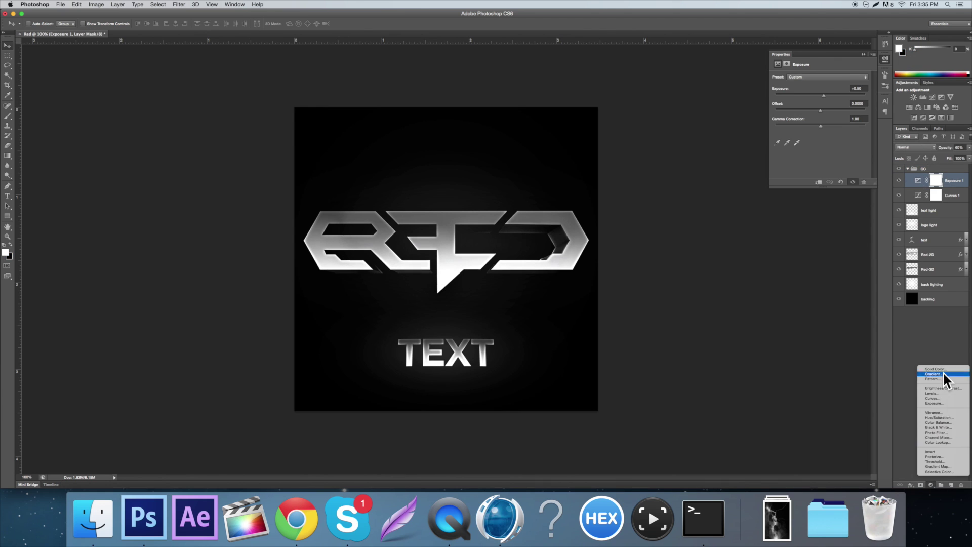
click(931, 485)
click(931, 485)
click(931, 485)
click(931, 485)
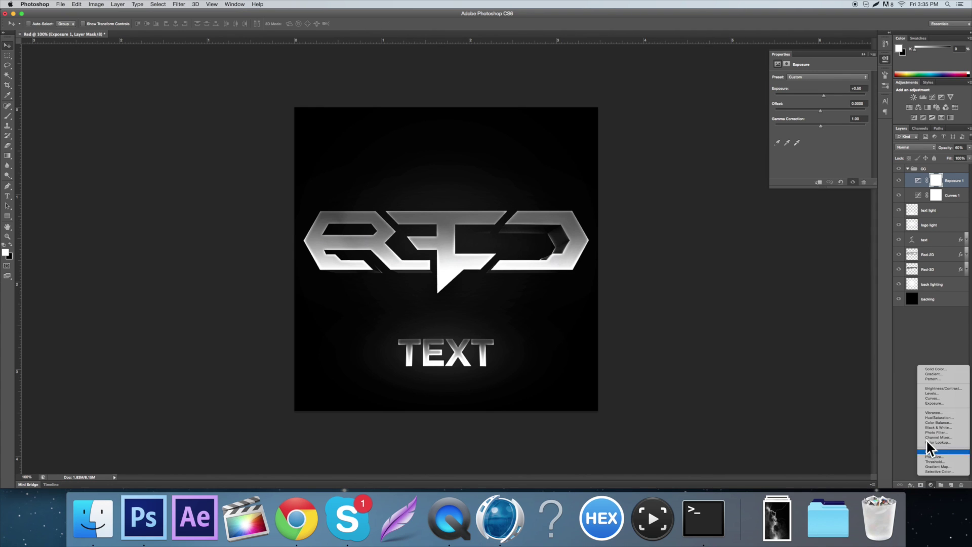
click(938, 369)
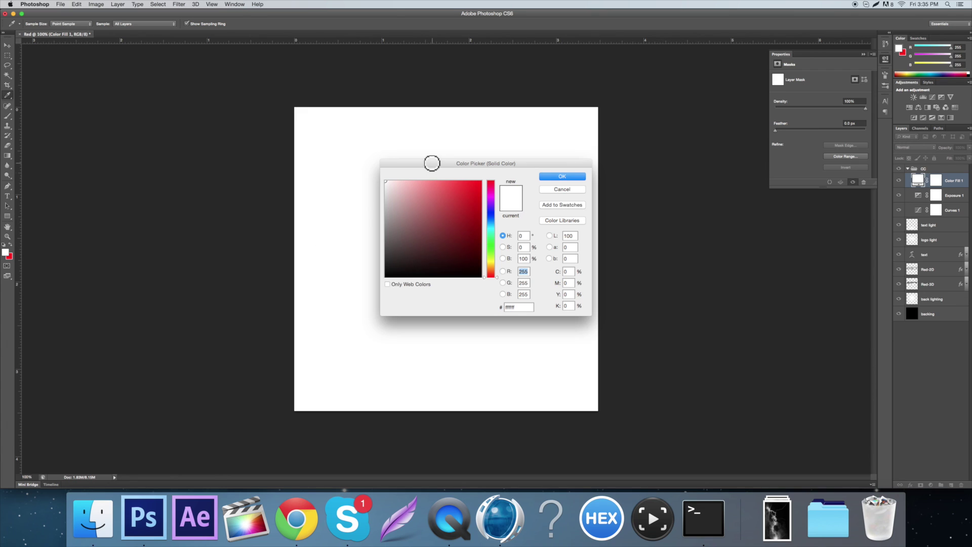
mouse_move(606, 209)
mouse_down()
mouse_move(586, 203)
mouse_move(543, 225)
mouse_up()
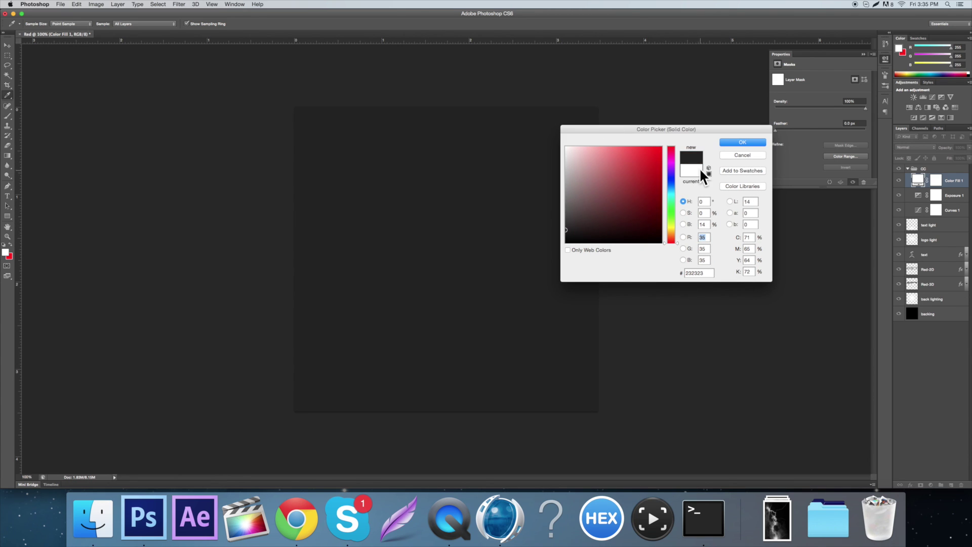
click(740, 143)
Move Color Fill 1 beneath Curves 1 and set its blend mode to Lighten
drag(925, 187, 929, 218)
click(916, 147)
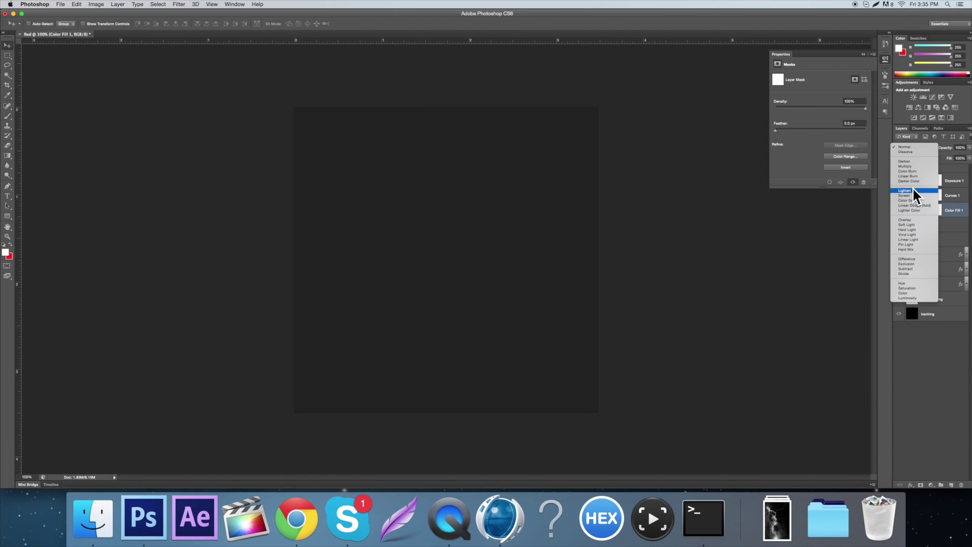
click(912, 191)
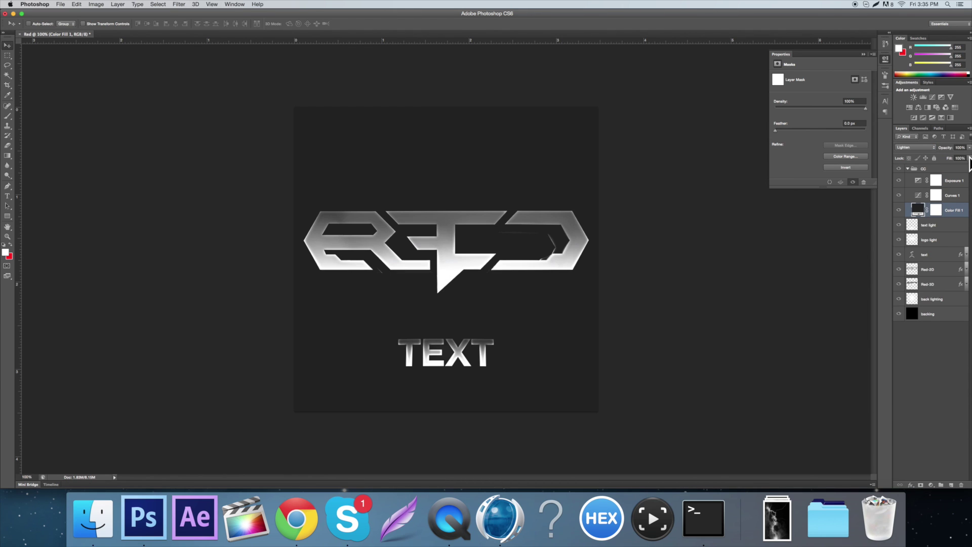
Add a second Curves adjustment above Color Fill 1 with slightly darkened midtones and reduce its opacity
click(931, 485)
click(933, 398)
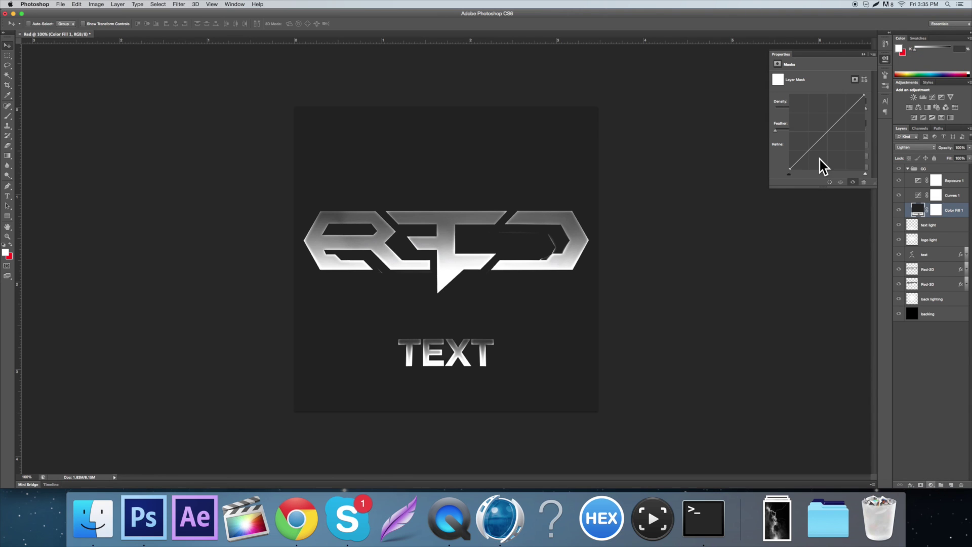
click(821, 142)
drag(970, 147, 957, 156)
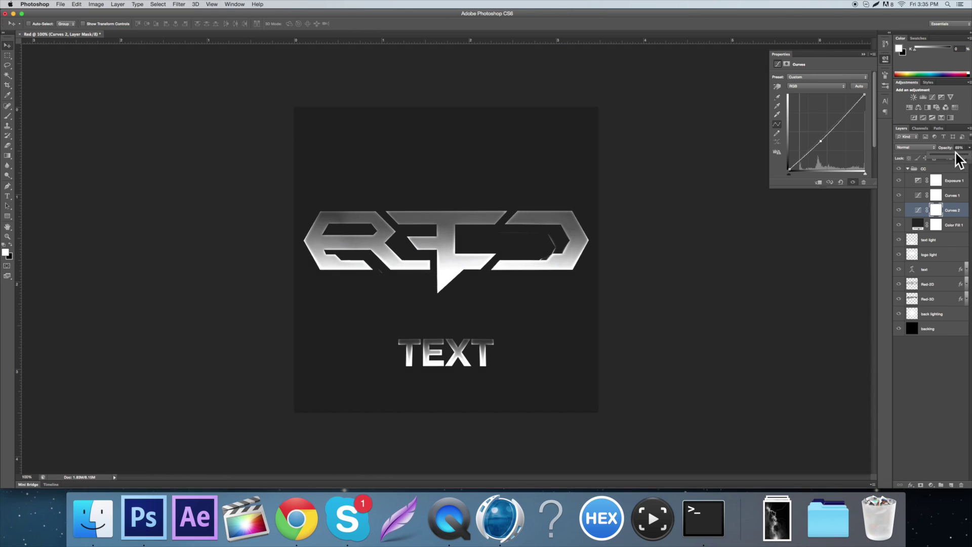
Set the opacity of the Color Fill 1 layer to 20%
click(918, 226)
click(961, 147)
text(20)
key(Return)
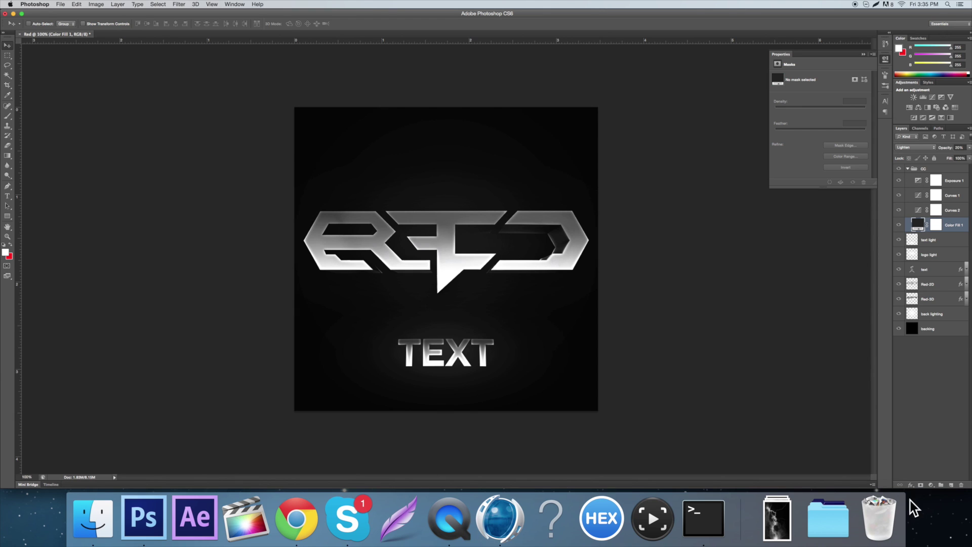
Add a Posterize adjustment above Color Fill 1 with 120 levels
click(931, 485)
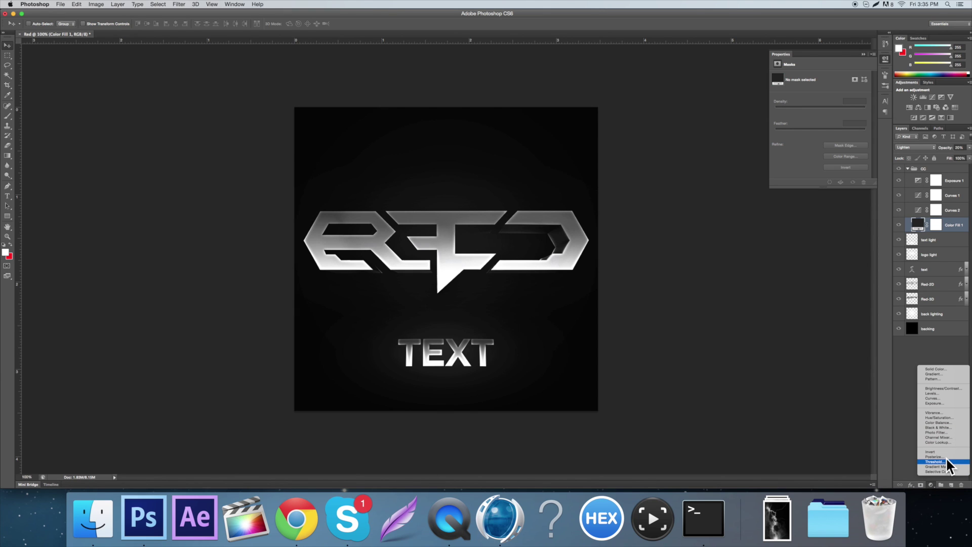
click(937, 456)
click(861, 77)
text(120)
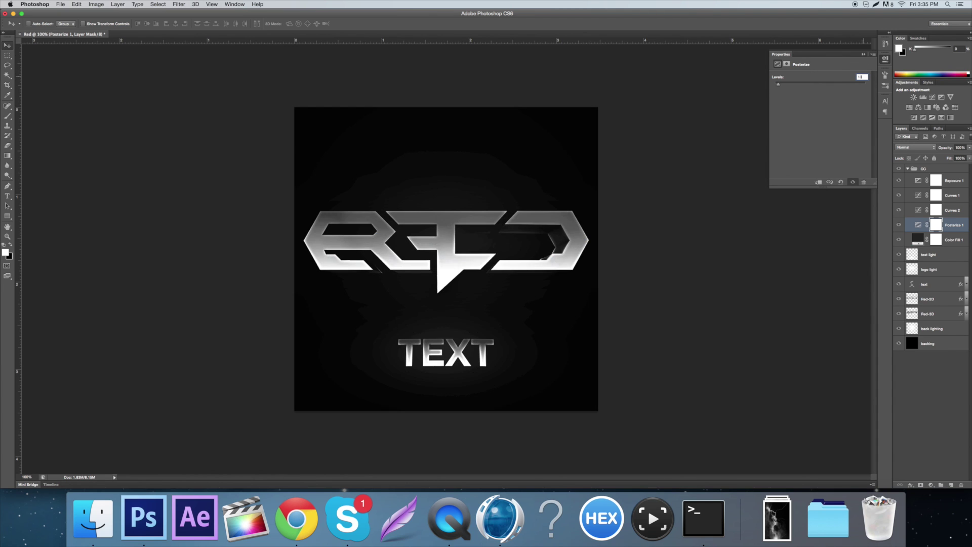
Collapse the CC group and switch it off and on repeatedly to review the combined colour correction
click(907, 169)
click(900, 169)
click(900, 169)
click(900, 169)
click(900, 169)
click(900, 169)
click(900, 169)
click(900, 169)
click(900, 169)
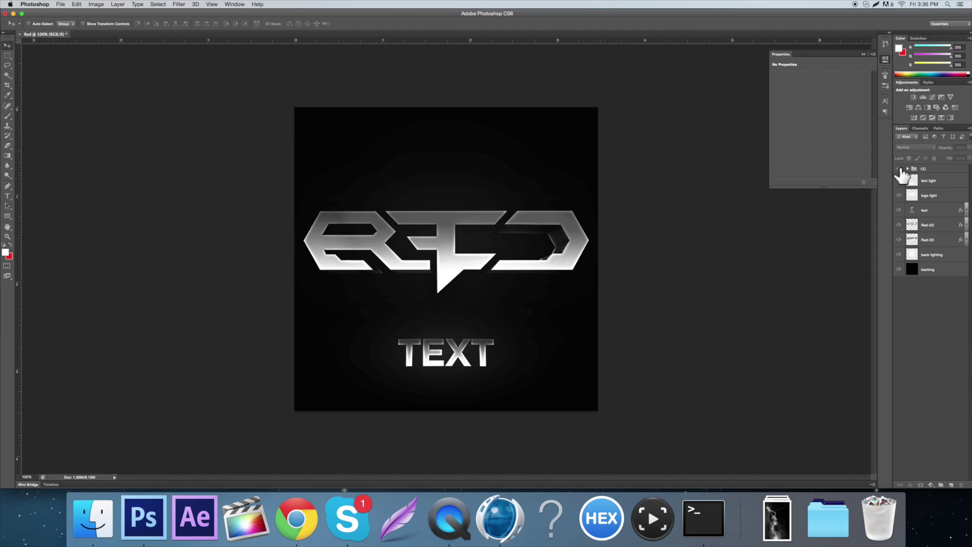
click(927, 171)
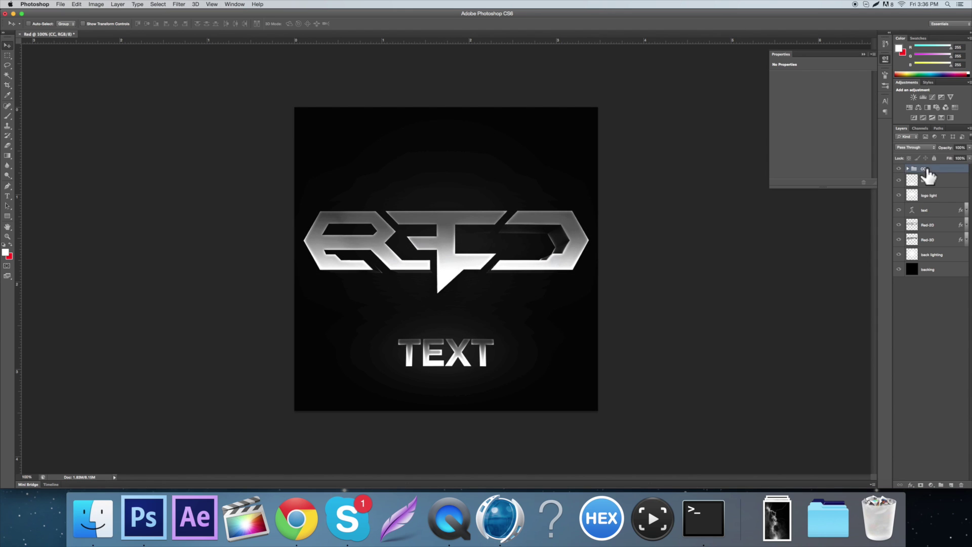
Add a new layer above the text light layer, paint one large soft white brush spot, and move it up over the canvas's upper edge
click(929, 183)
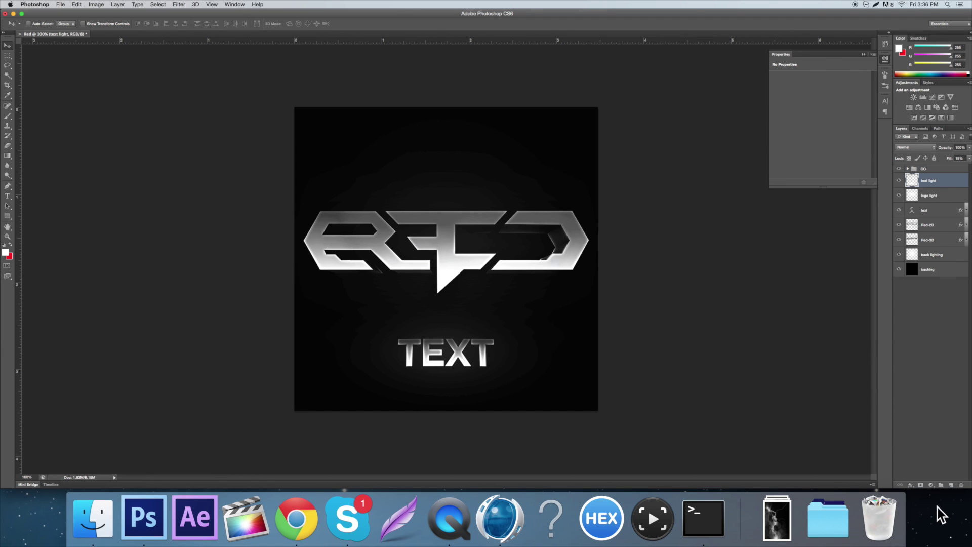
click(951, 486)
click(8, 116)
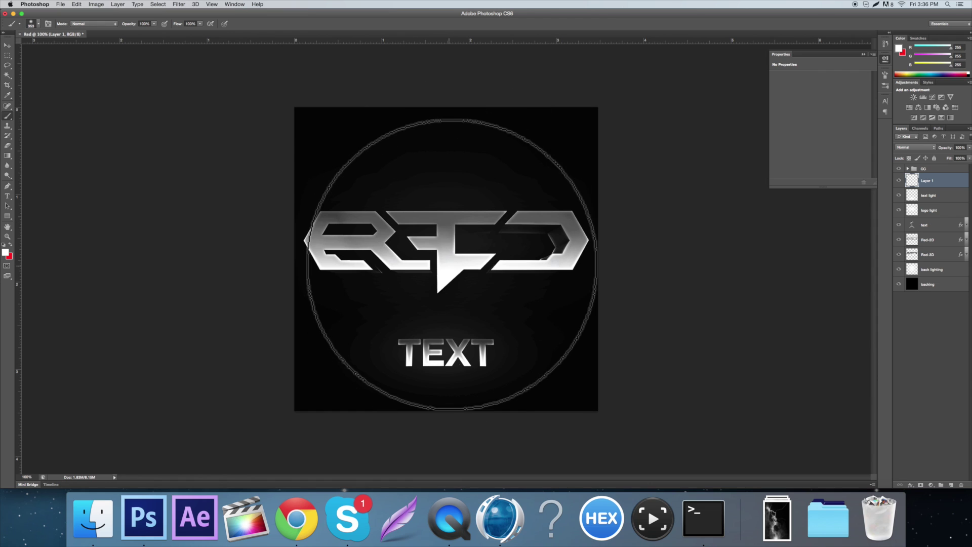
click(451, 266)
key(v)
mouse_move(445, 260)
mouse_down()
mouse_move(473, 191)
mouse_move(466, 104)
mouse_up()
Enlarge the white glow with Free Transform so it spreads across the upper canvas, and reduce the layer's fill to 6%
key(ctrl+t)
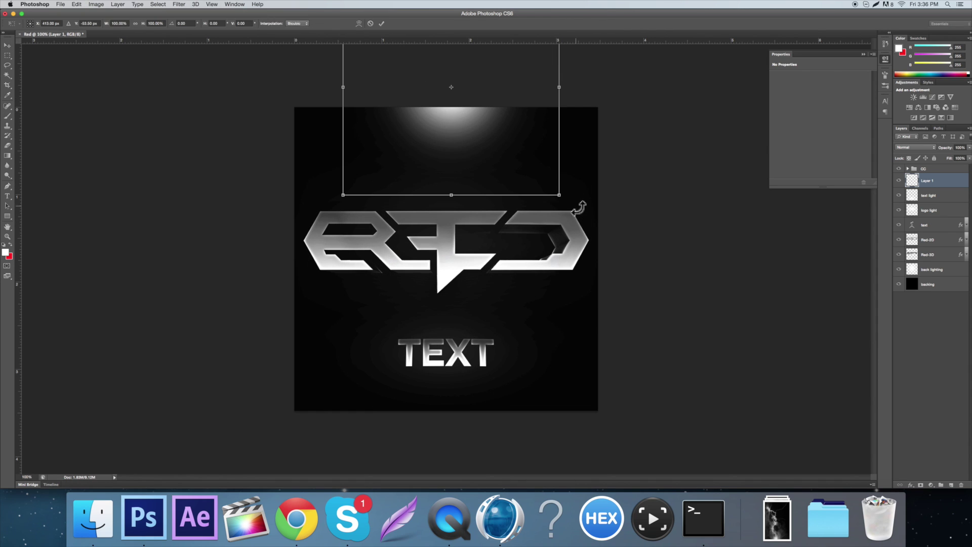
drag(559, 195, 770, 332)
key(Return)
click(969, 158)
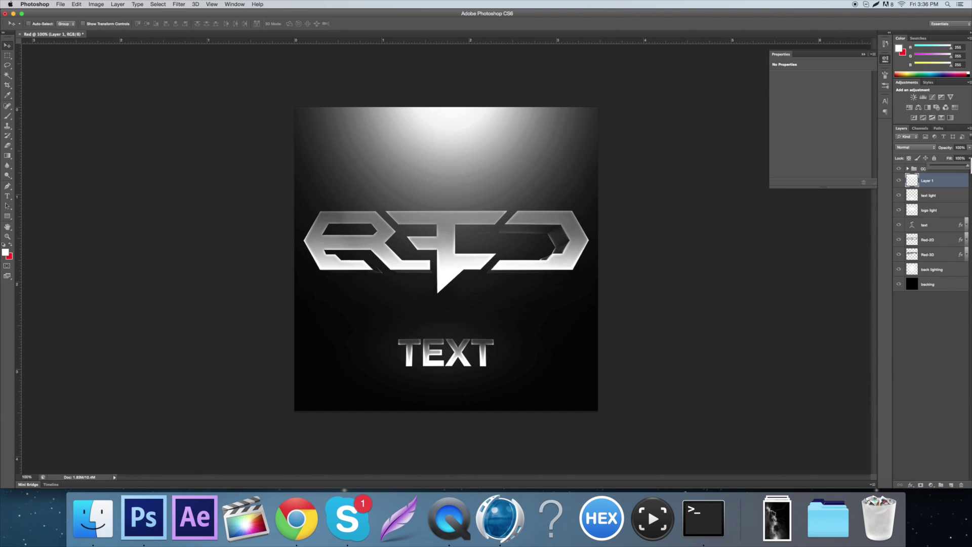
drag(938, 164, 931, 165)
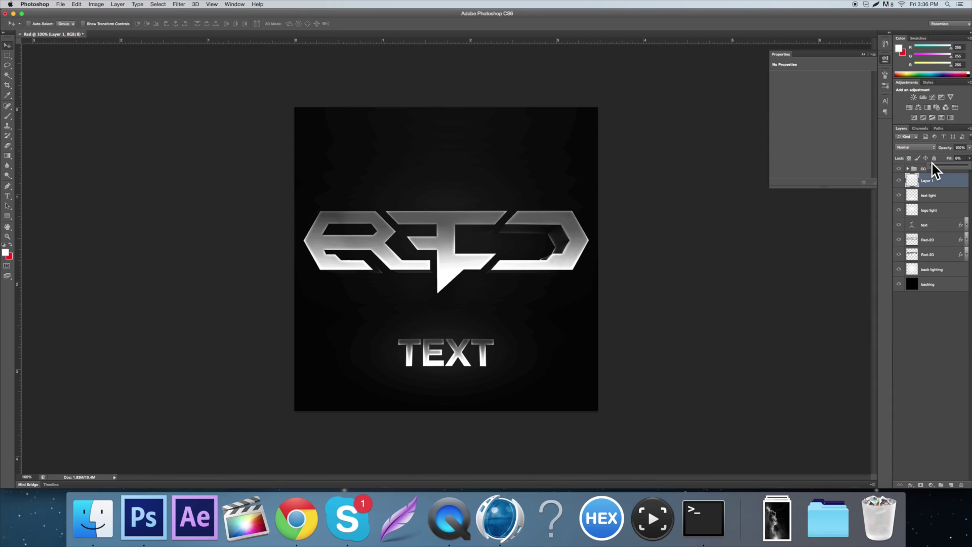
Expand the CC group and move the Posterize adjustment to the top of the group, above Exposure 1
click(899, 168)
click(899, 169)
click(911, 169)
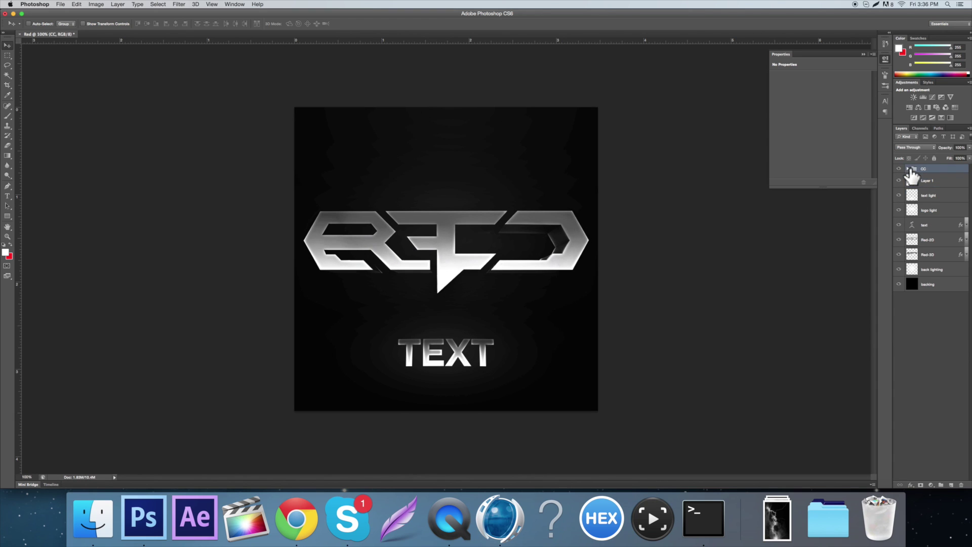
click(908, 169)
drag(936, 225, 925, 181)
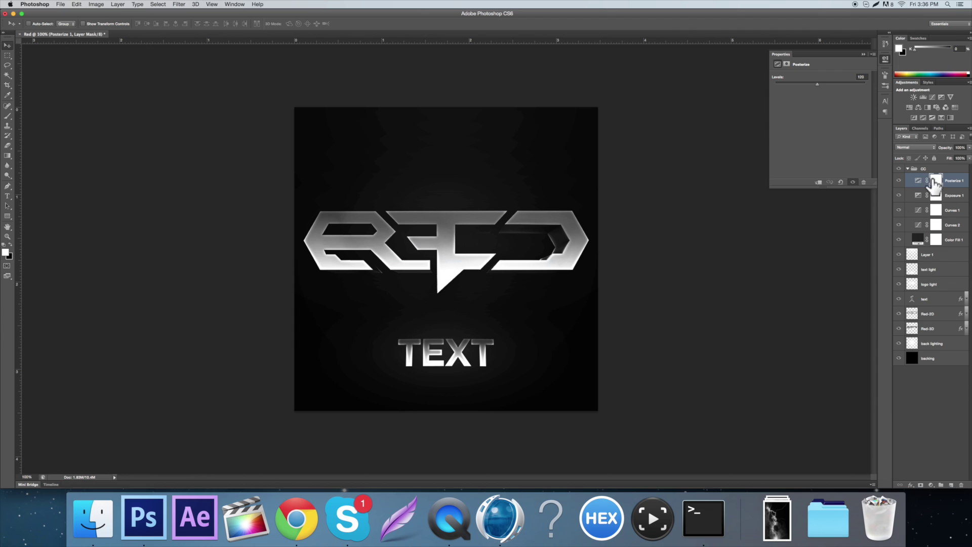
Set the Posterize adjustment to 200 levels and collapse the CC group
click(915, 183)
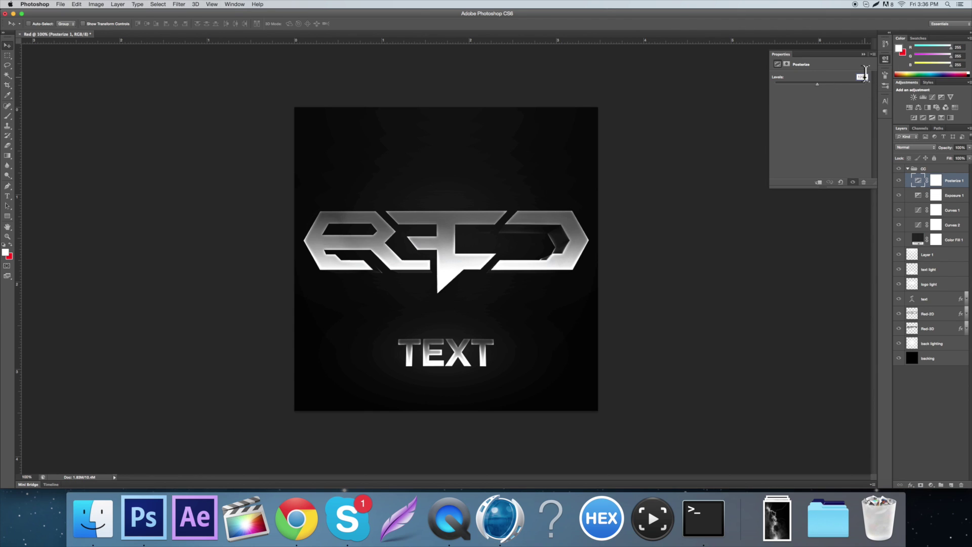
text(4)
text(200)
click(864, 49)
click(914, 168)
click(908, 168)
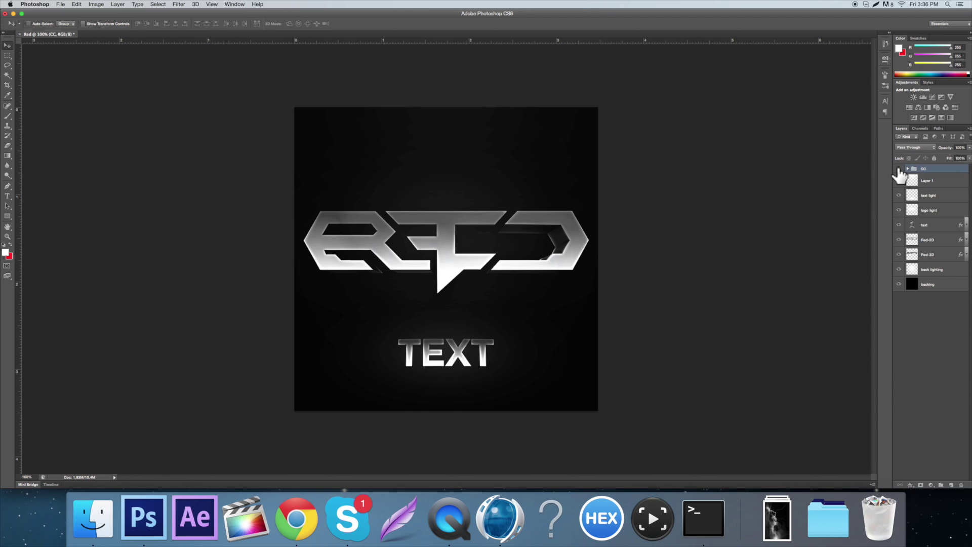
Switch the CC group off and on repeatedly to compare the logo with and without colour correction, ending with Layer 1 selected
click(900, 170)
click(899, 169)
click(899, 169)
click(900, 169)
click(900, 169)
click(899, 170)
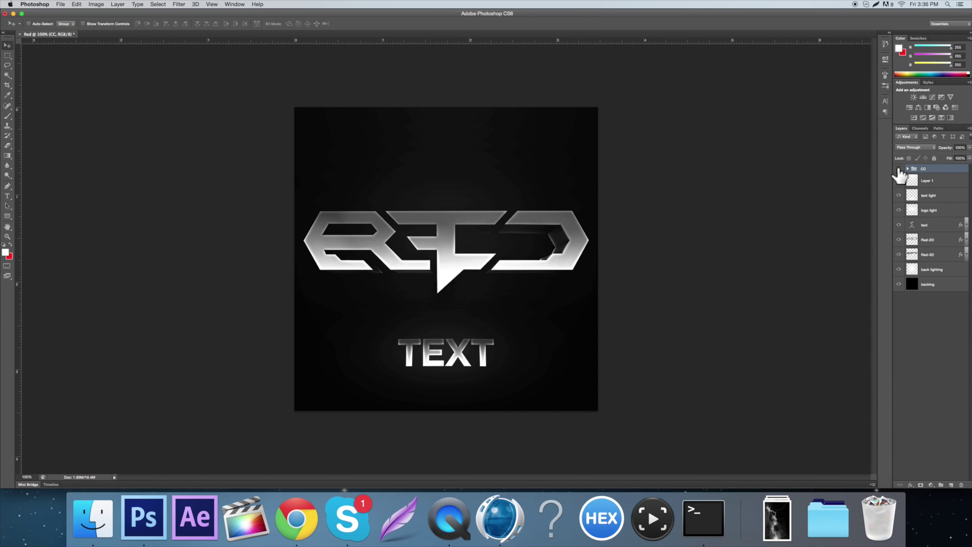
click(931, 181)
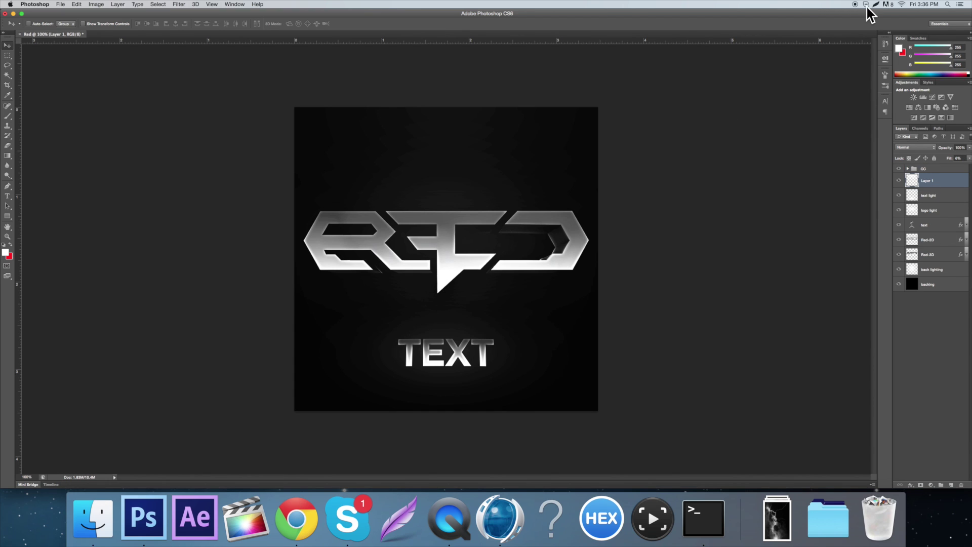